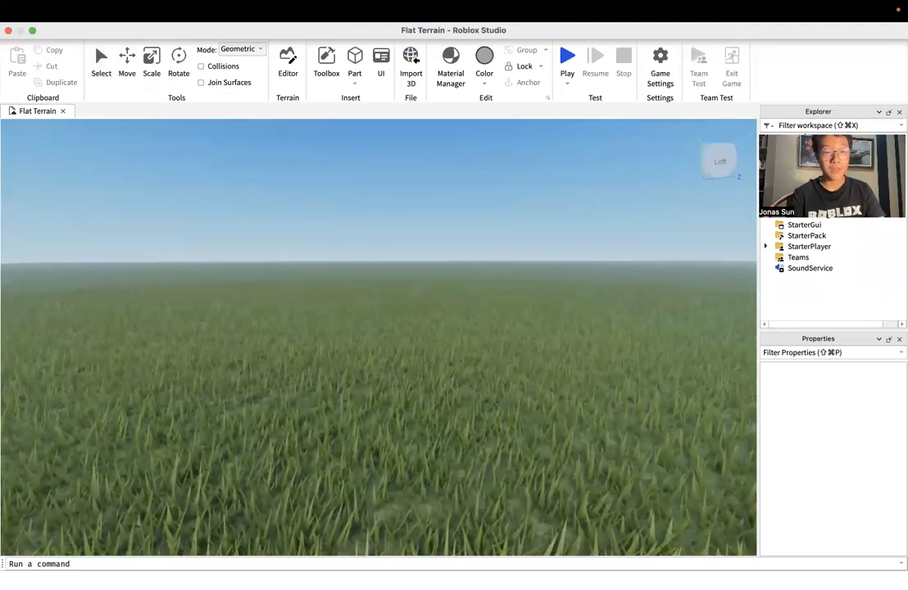
- Show the Toolbox for browsing insertable items beside the flat terrain
right_drag(451, 301, 477, 316)
right_drag(431, 357, 433, 358)
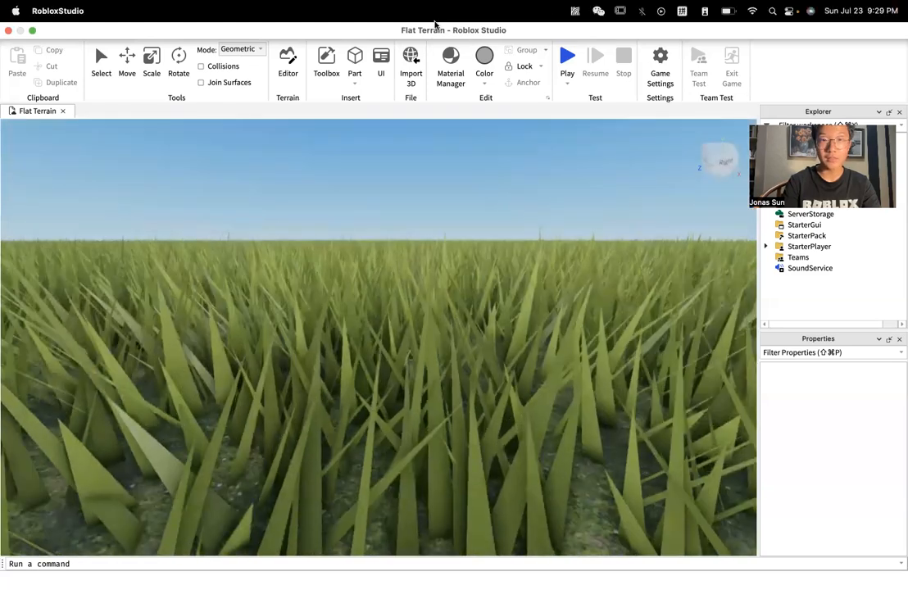
right_drag(502, 244, 503, 245)
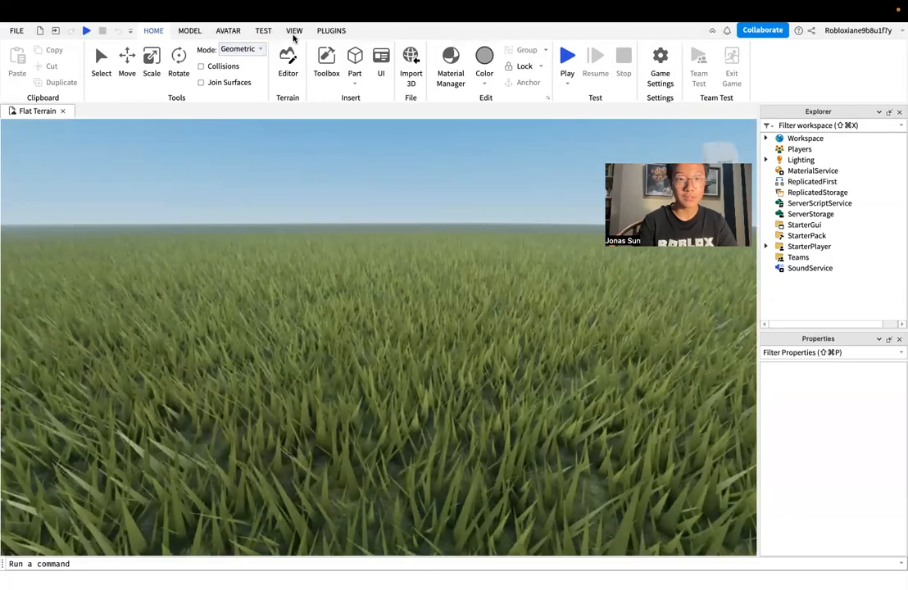
click(293, 31)
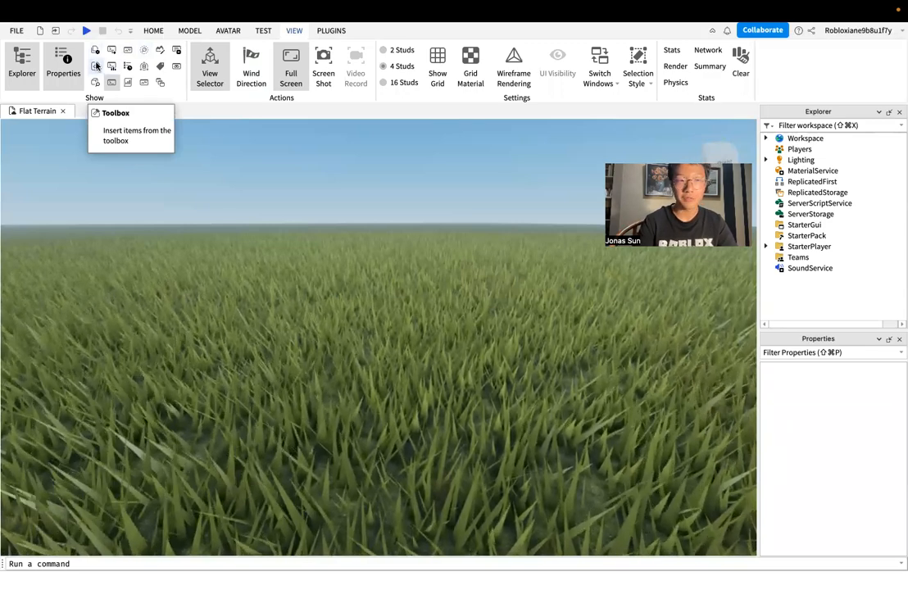
click(97, 67)
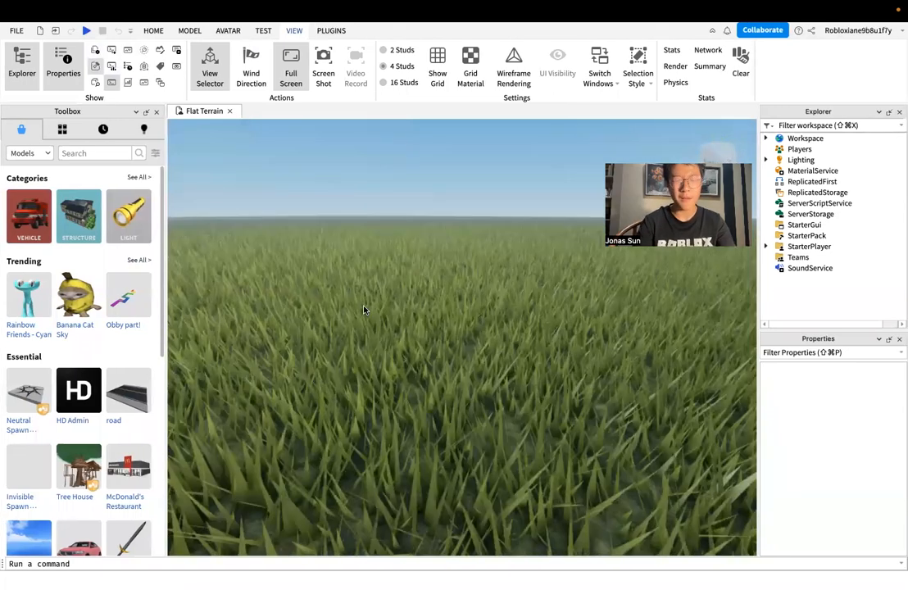
right_drag(364, 308, 364, 310)
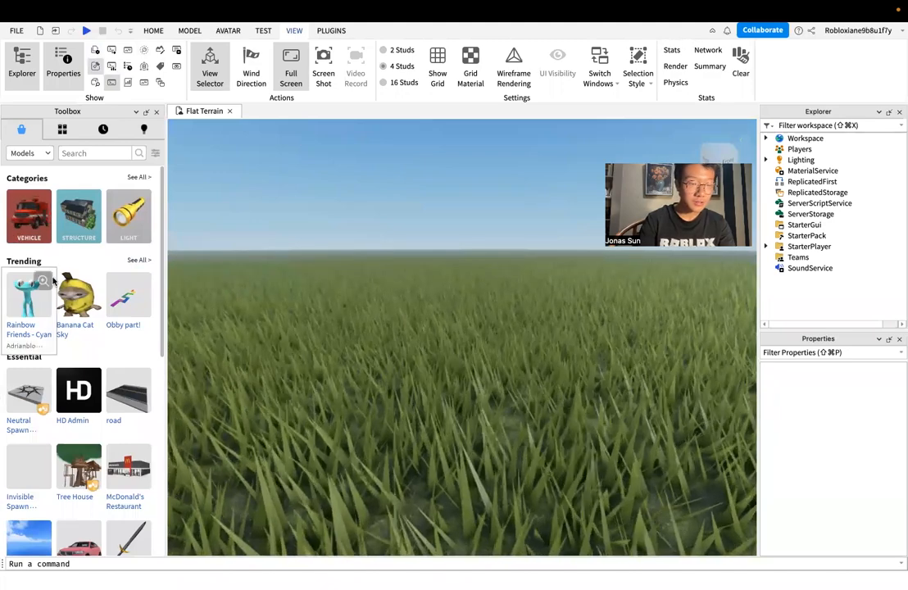
- Insert the "car" model from the Toolbox's Vehicle category onto the grass and acknowledge its script notice
click(33, 212)
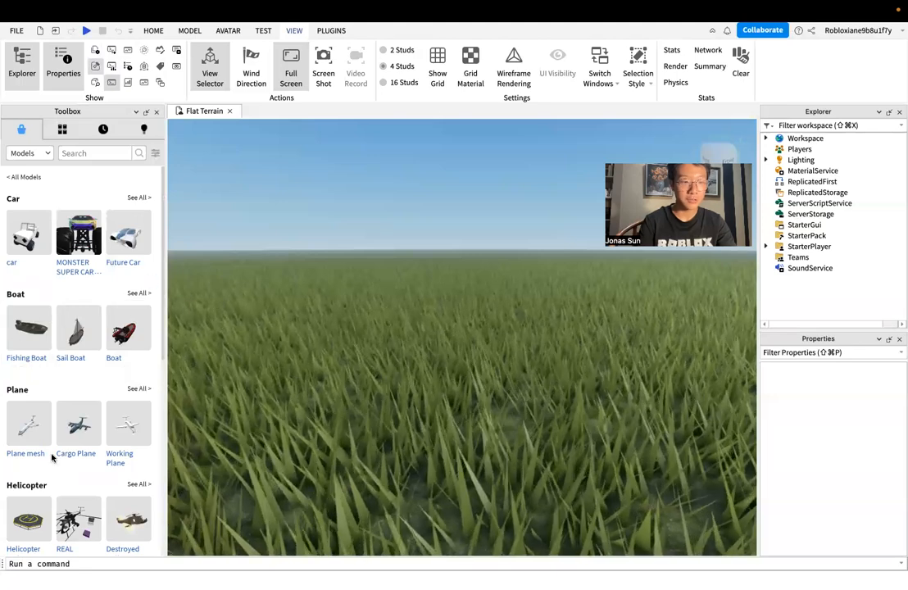
mouse_move(163, 269)
mouse_down()
mouse_move(163, 299)
mouse_move(170, 272)
mouse_up()
mouse_move(298, 298)
right_down()
mouse_move(298, 352)
mouse_move(299, 292)
right_up()
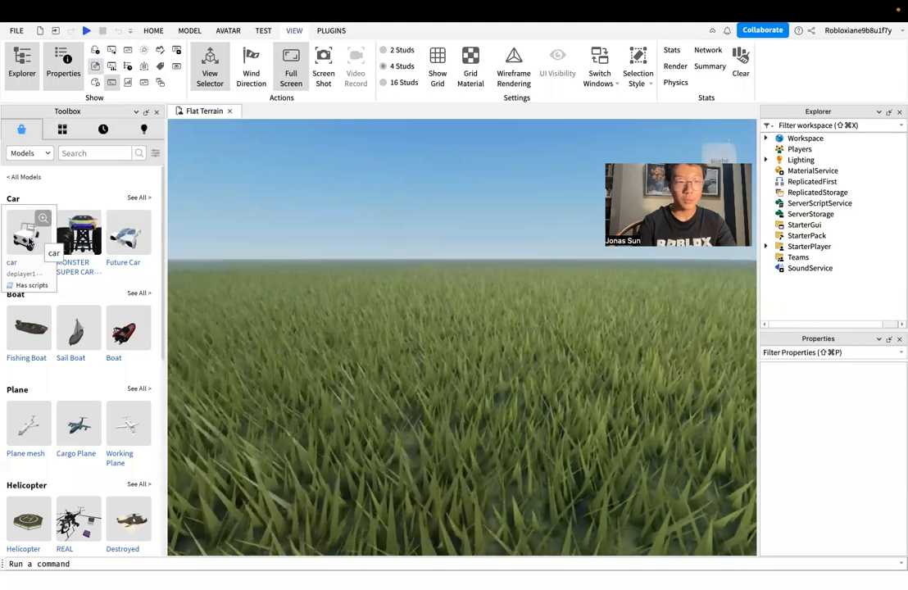
drag(29, 239, 494, 433)
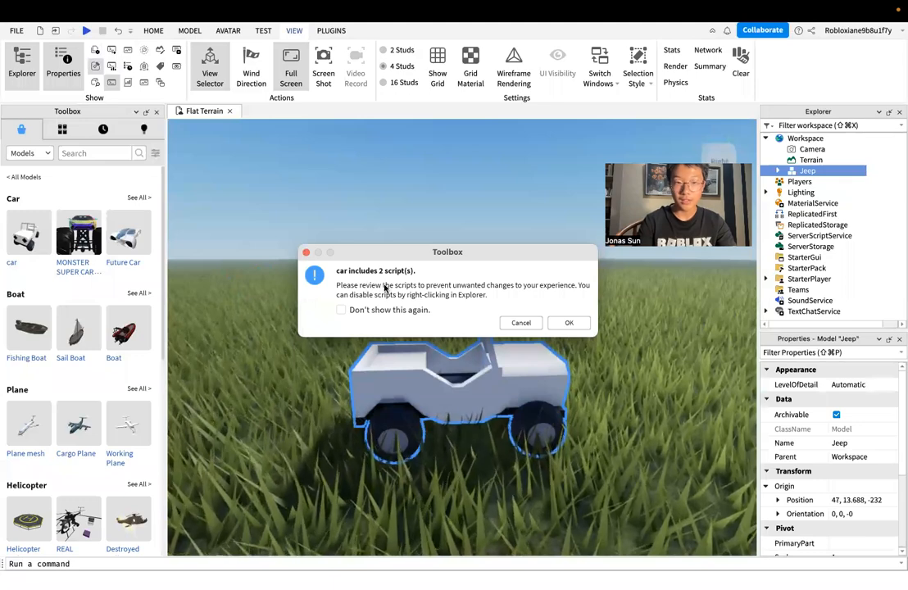
drag(352, 252, 304, 236)
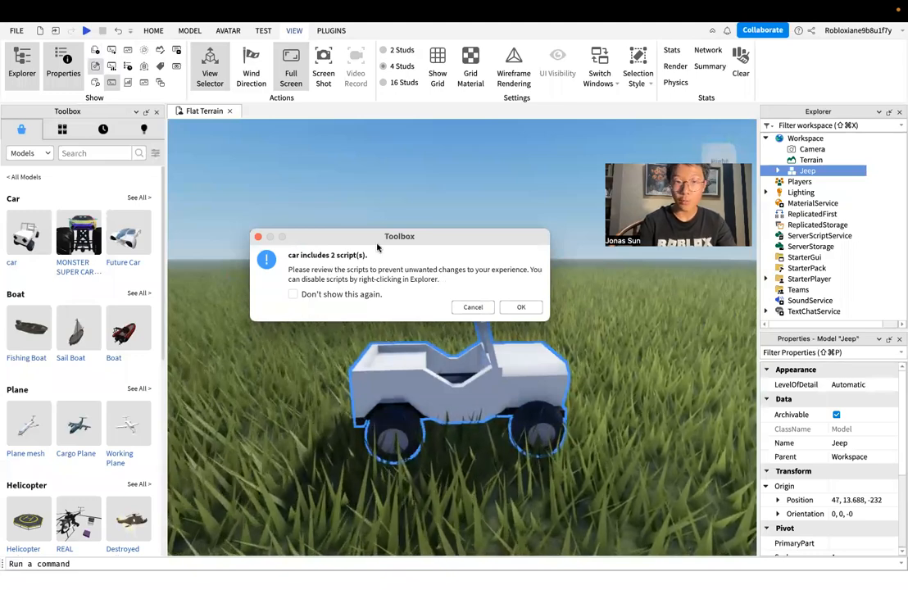
drag(366, 238, 374, 244)
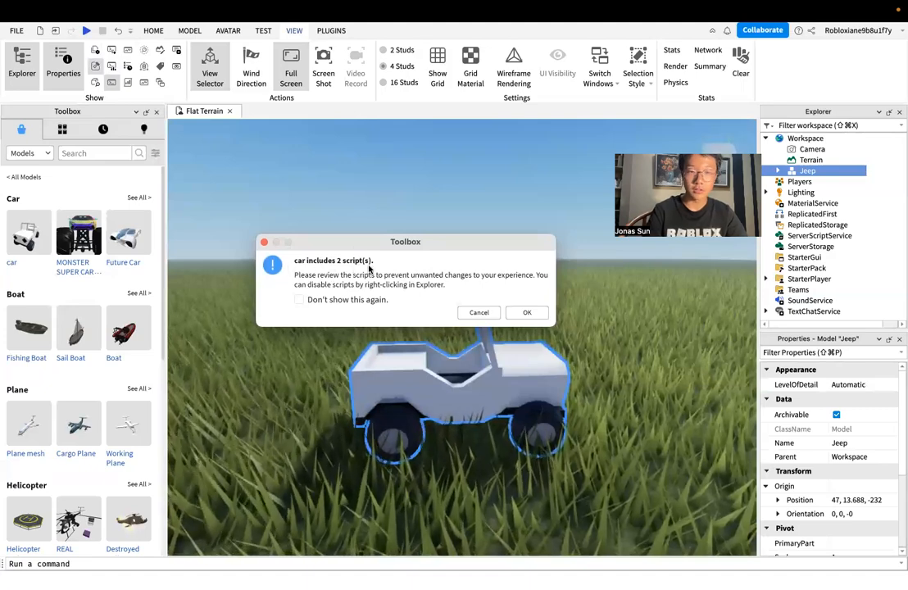
click(517, 317)
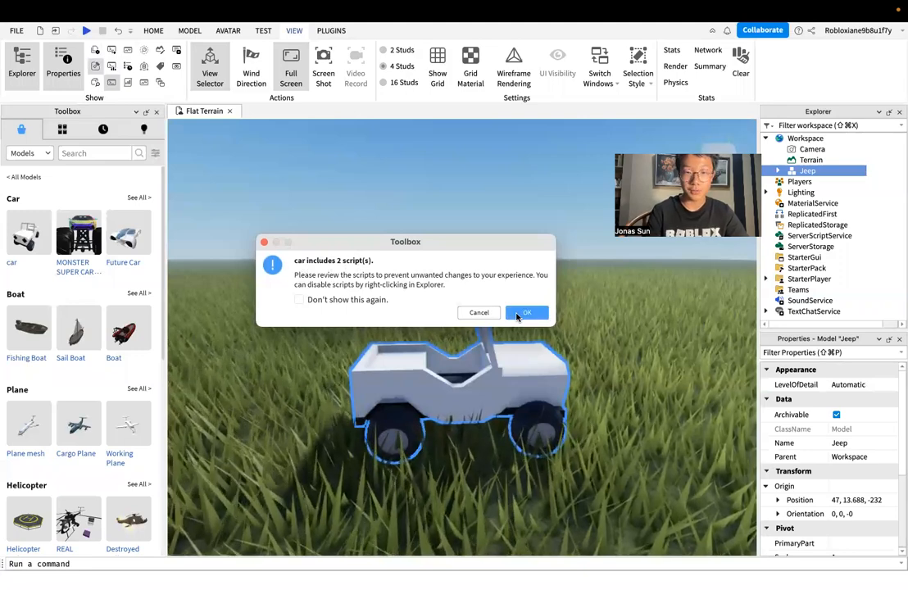
click(517, 316)
- Examine the inserted jeep from its side, both close up and from farther away
right_drag(543, 321, 542, 319)
scroll(542, 322, down, 3)
scroll(542, 321, up, 4)
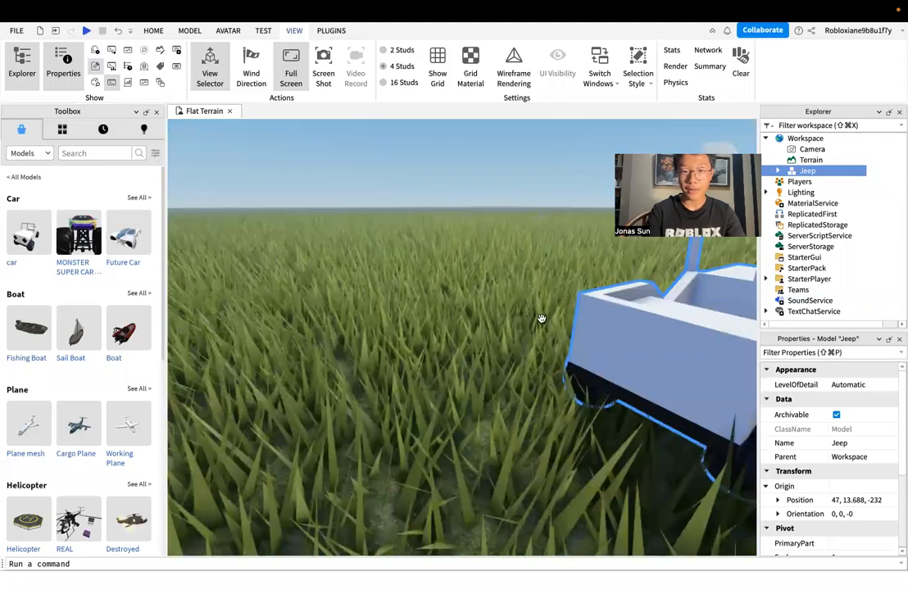
scroll(541, 319, down, 3)
scroll(541, 318, up, 3)
scroll(542, 318, down, 4)
scroll(542, 319, up, 2)
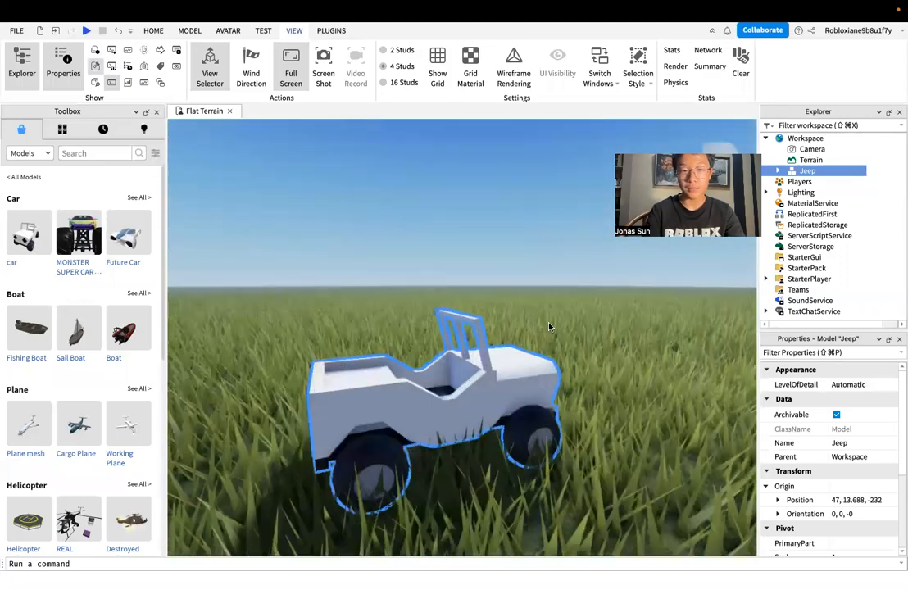
key(d)
click(549, 326)
scroll(549, 326, down, 2)
click(464, 361)
click(535, 351)
right_drag(535, 351, 536, 351)
click(466, 365)
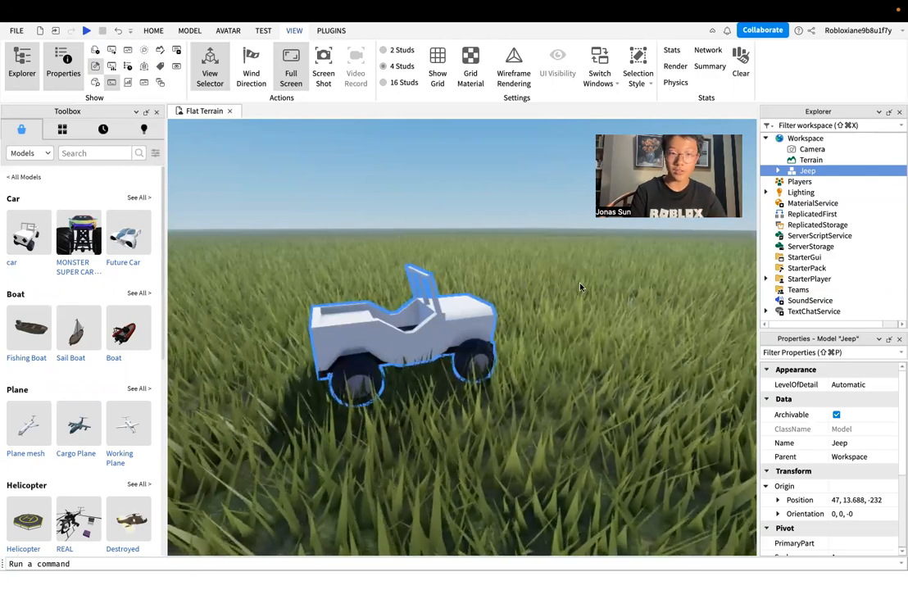
- Inspect the jeep's windshield frame, hood and headlights at close range
right_drag(562, 310, 553, 306)
click(561, 310)
key(w)
key(s)
key(w)
key(a)
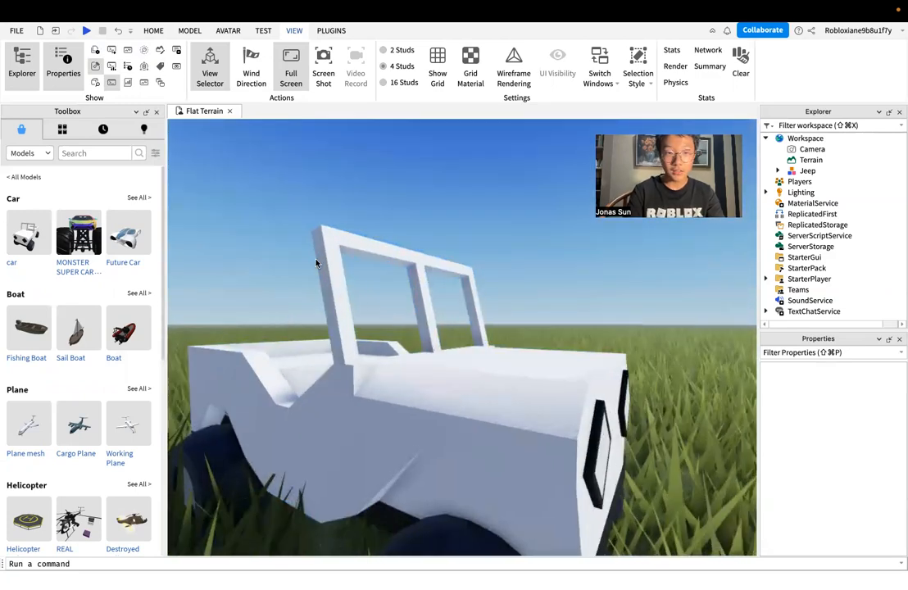
key(d)
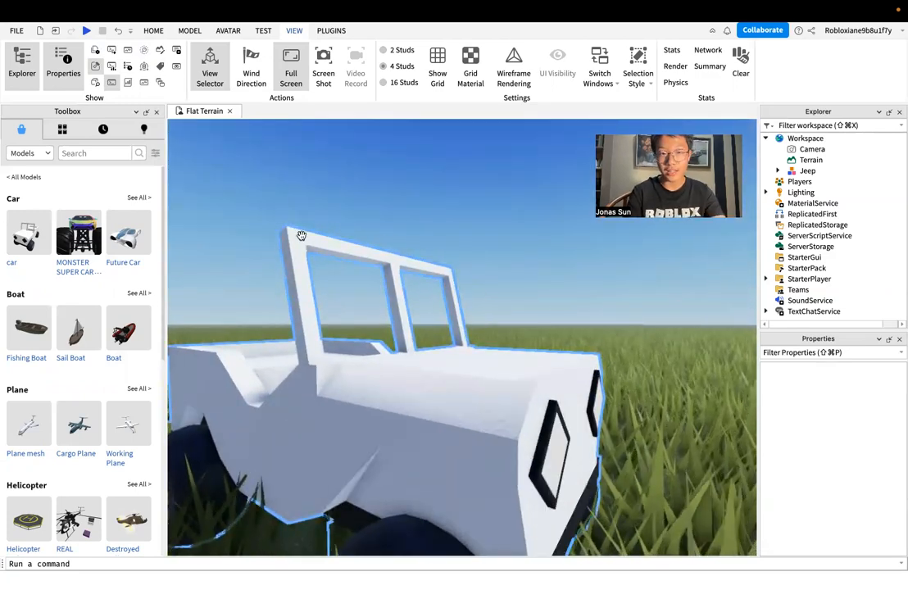
right_drag(459, 396, 370, 436)
key(d)
key(a)
key(a)
key(s)
key(w)
key(d)
key(s)
key(w)
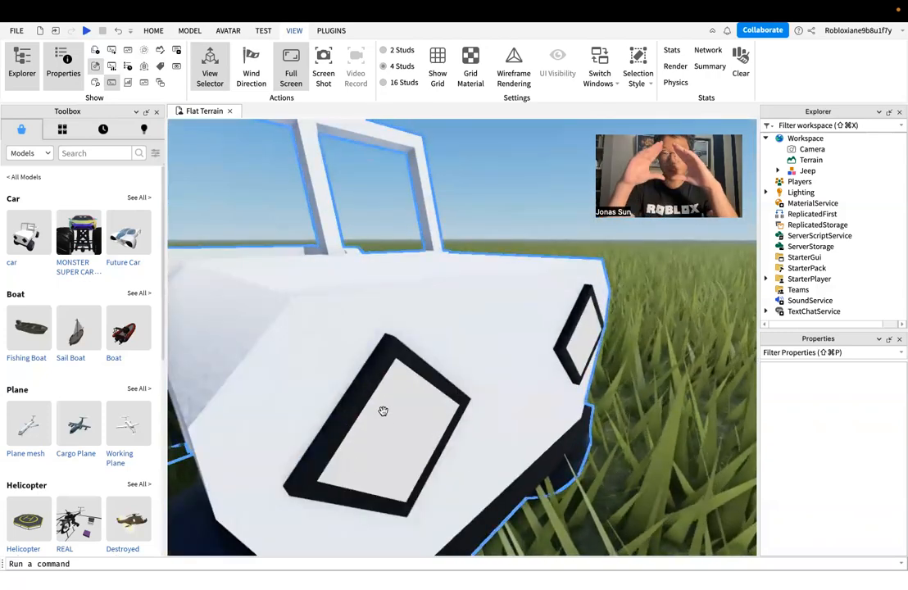
right_drag(411, 401, 410, 403)
key(a)
key(w)
key(s)
- Look down into the jeep's open cabin to examine the cargo bed and driver's seat
scroll(410, 403, down, 3)
right_drag(440, 210, 442, 212)
key(d)
scroll(442, 212, down, 3)
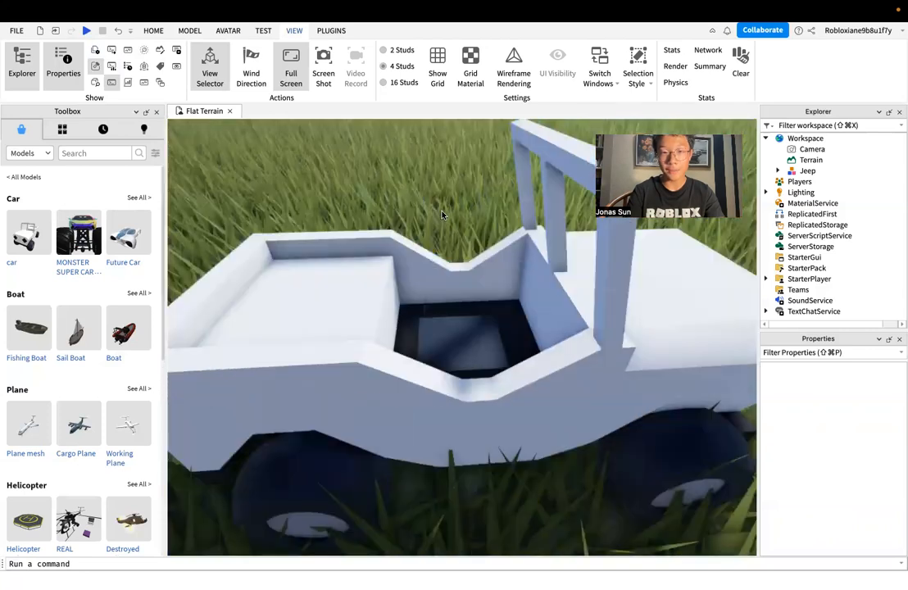
scroll(438, 352, down, 1)
scroll(439, 352, up, 2)
right_drag(485, 376, 486, 376)
scroll(486, 376, up, 2)
scroll(413, 270, down, 2)
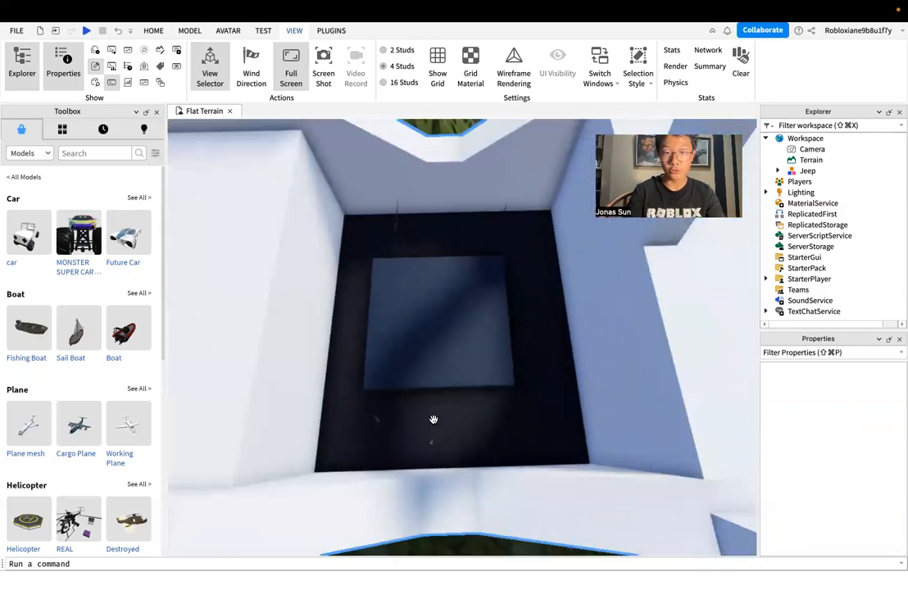
scroll(407, 290, down, 2)
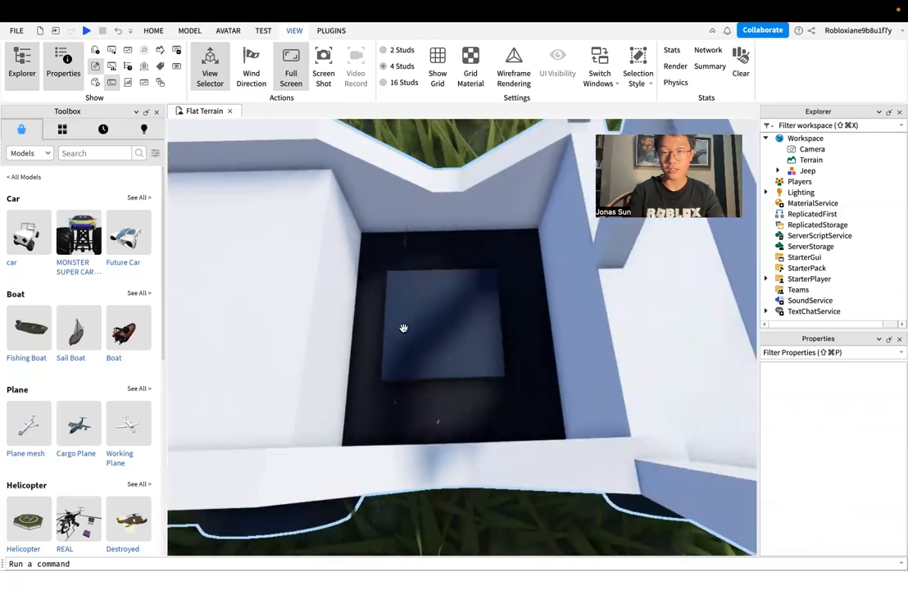
- Move the jeep across the grass to about position 46, 13.688, -241.05 and deselect it
drag(404, 437, 512, 366)
scroll(500, 356, down, 3)
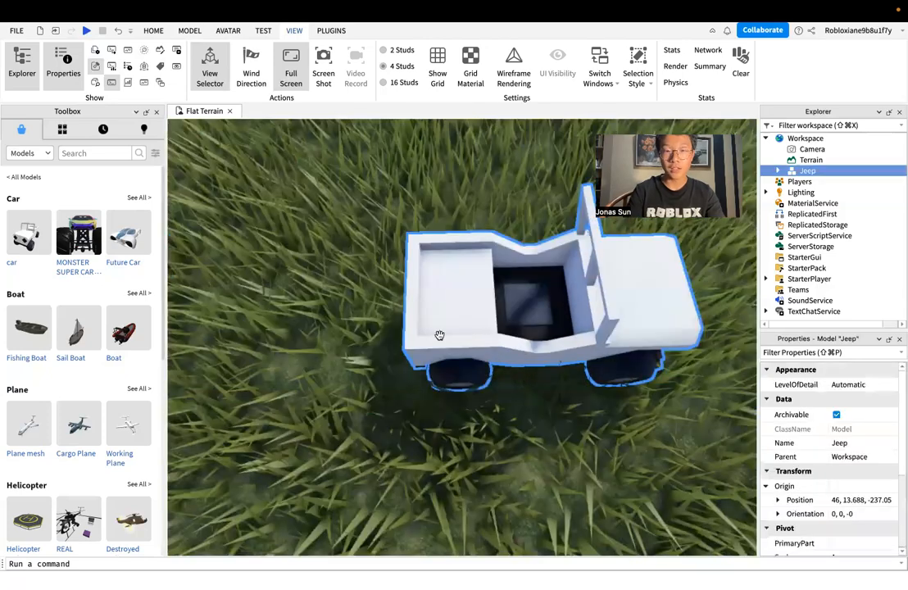
drag(440, 336, 492, 389)
click(494, 391)
- Select the Jeep model in the Explorer and examine its highlighted body from several angles
right_drag(488, 439, 490, 446)
scroll(490, 447, down, 3)
key(d)
scroll(490, 446, up, 3)
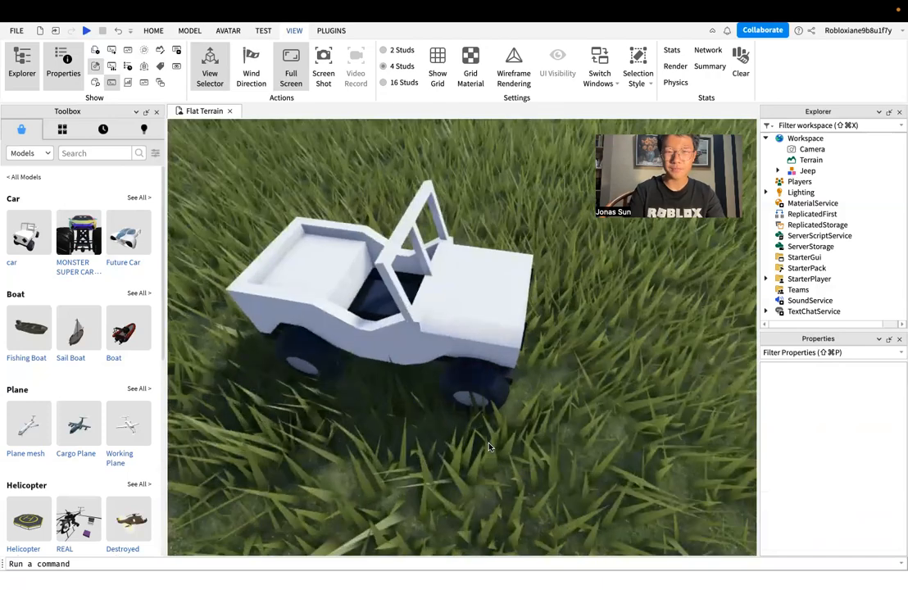
scroll(490, 443, down, 3)
right_drag(490, 443, 548, 288)
key(w)
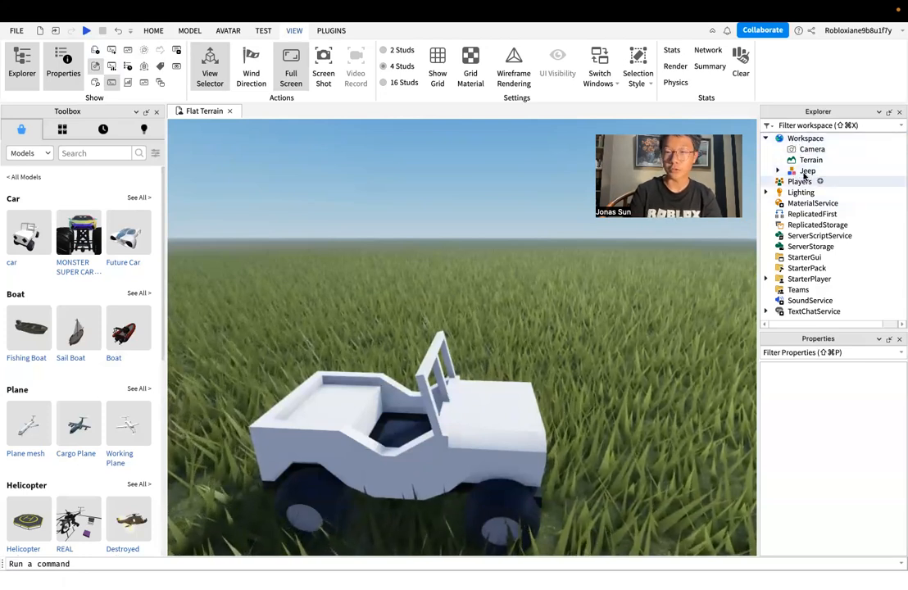
click(795, 173)
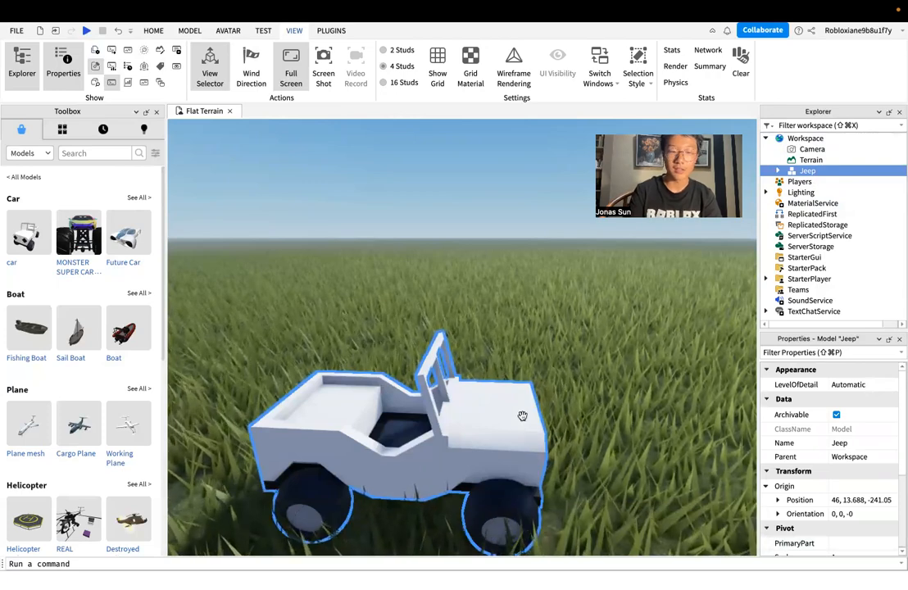
key(Page_Up)
key(Page_Up)
key(comma)
key(Page_Down)
key(period)
scroll(522, 416, down, 2)
scroll(522, 416, up, 2)
scroll(522, 415, down, 1)
scroll(522, 416, up, 1)
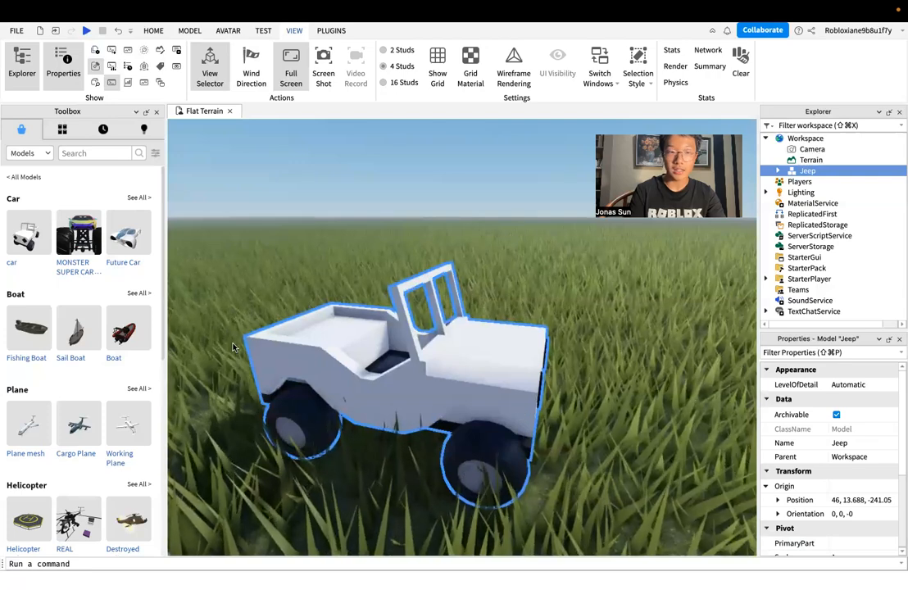
- Expand the Jeep model in the Explorer and highlight its Chassis and second Light part in turn
click(779, 170)
scroll(809, 224, down, 1)
scroll(810, 224, down, 3)
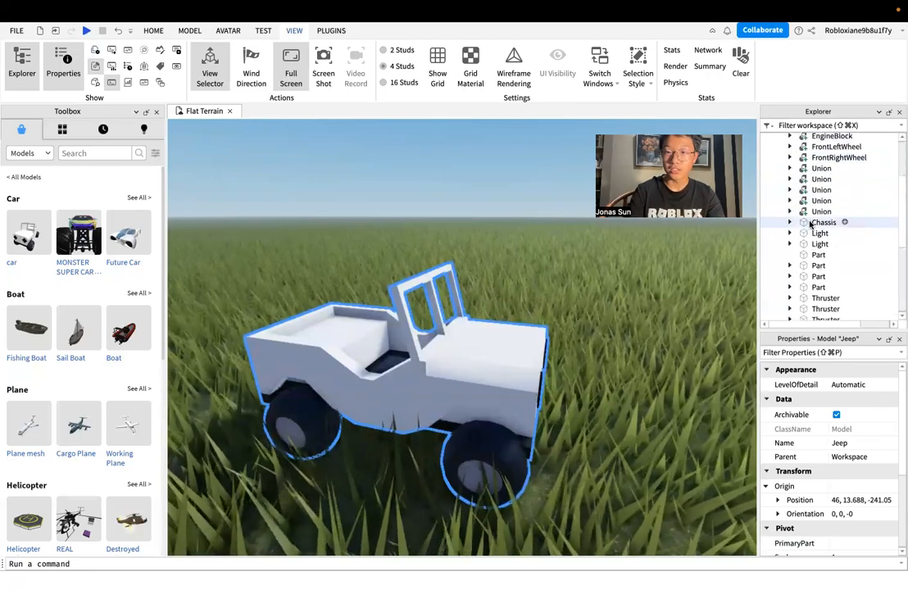
click(811, 222)
click(814, 244)
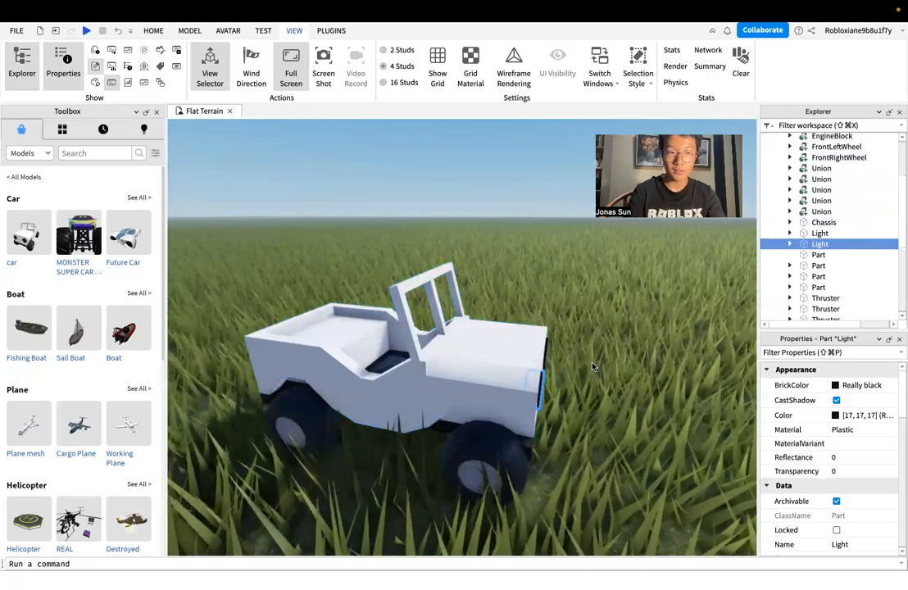
key(f)
- Highlight the whole Jeep model again, examine it from the front and side, and clear the selection
right_drag(592, 366, 592, 366)
scroll(591, 366, down, 3)
click(497, 337)
click(527, 339)
right_drag(526, 339, 526, 340)
scroll(526, 339, up, 2)
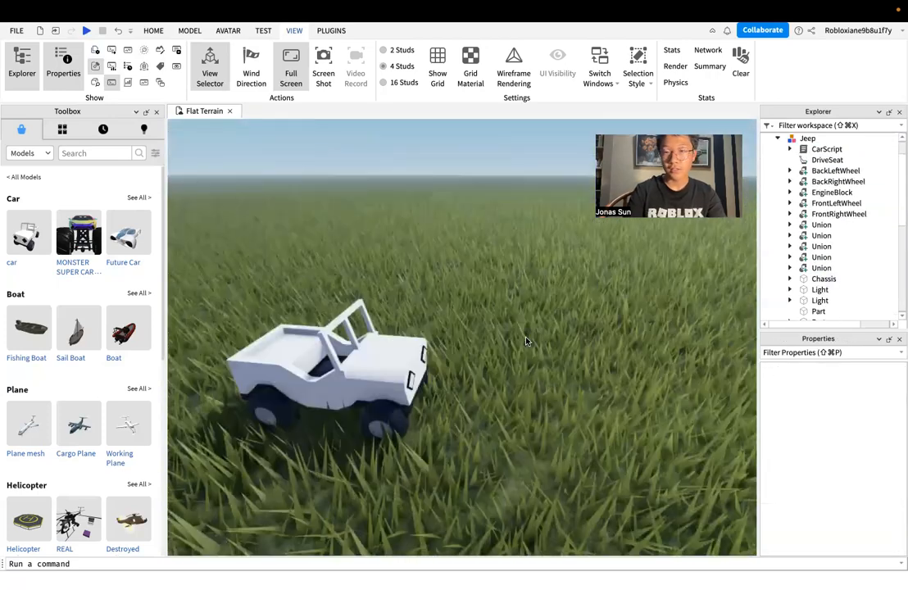
scroll(810, 228, up, 1)
scroll(809, 229, down, 2)
scroll(809, 284, up, 3)
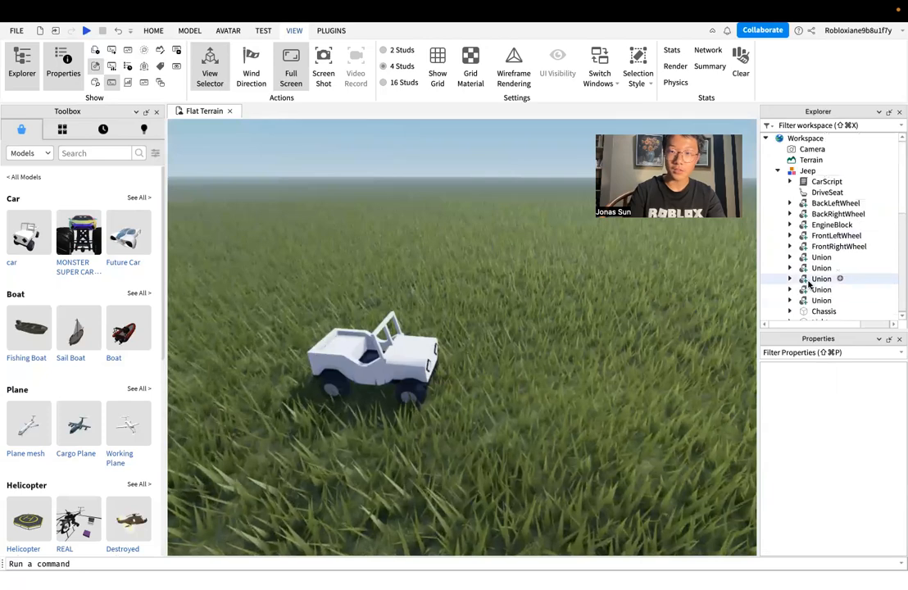
click(810, 171)
scroll(804, 246, down, 2)
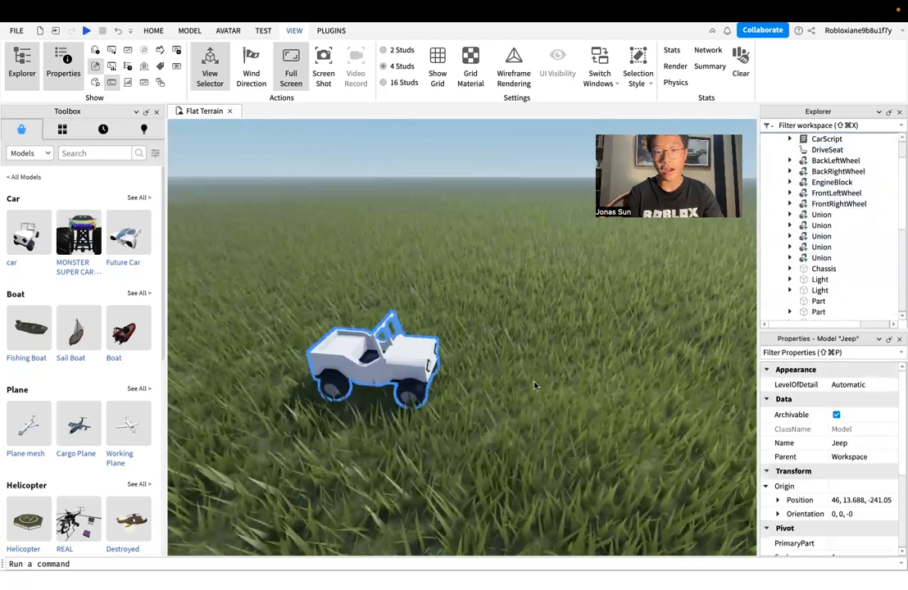
key(d)
key(w)
right_drag(534, 385, 544, 344)
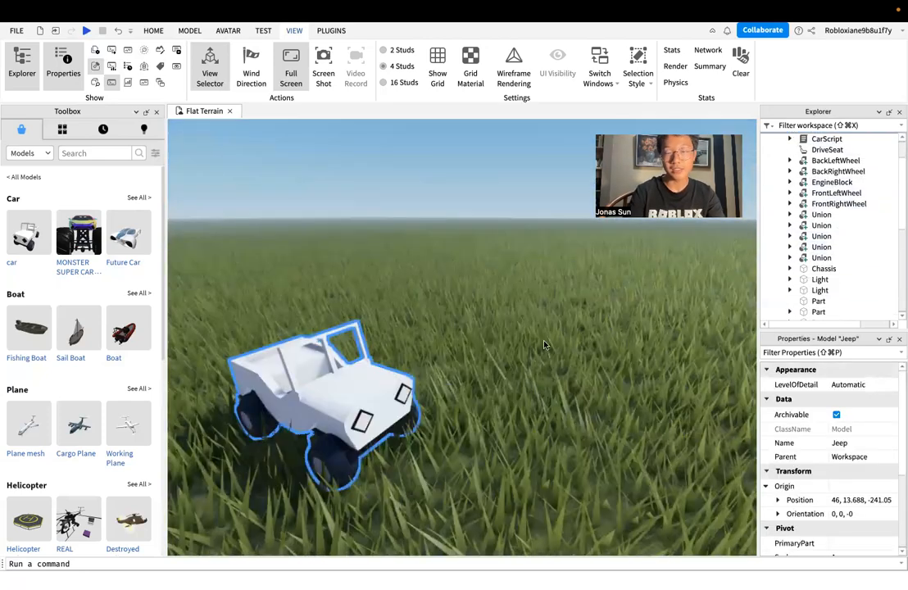
key(s)
key(a)
click(466, 279)
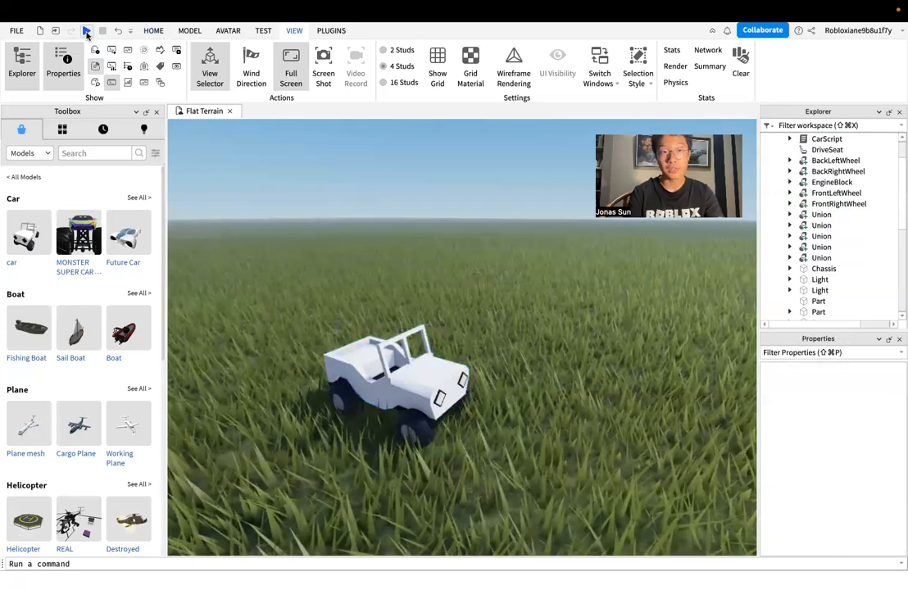
- Start a play test, walk the character across the grass toward the distant jeep, and end the test
click(155, 31)
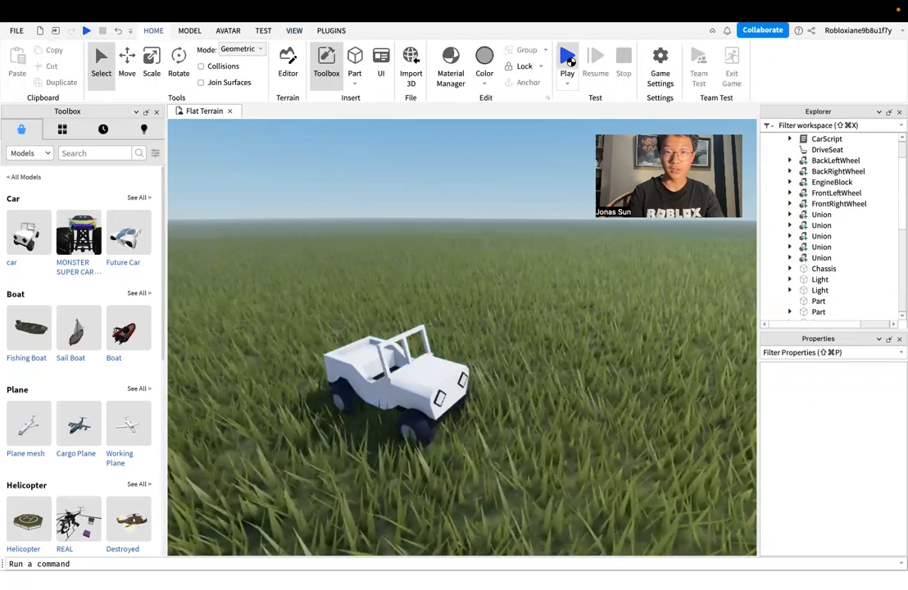
click(567, 59)
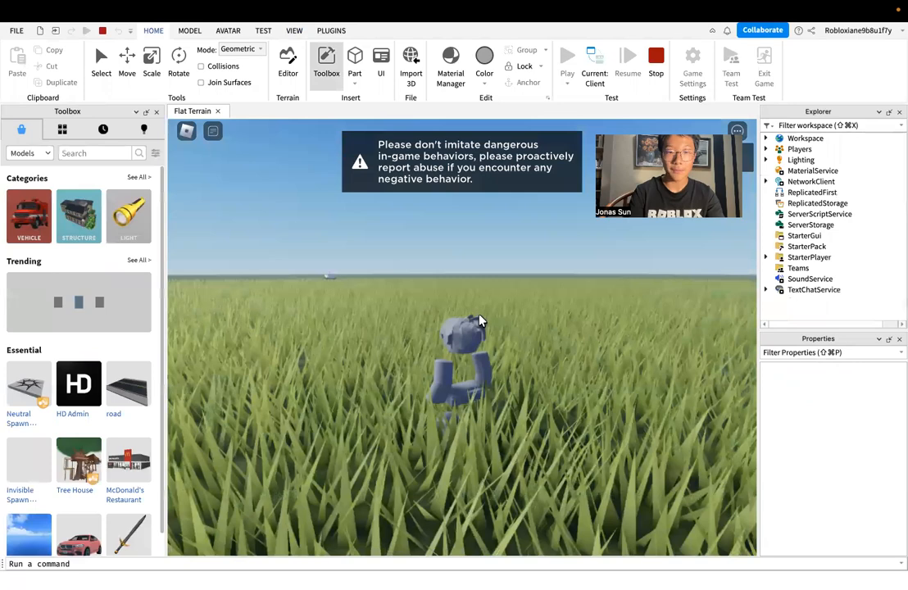
key(w)
key(s)
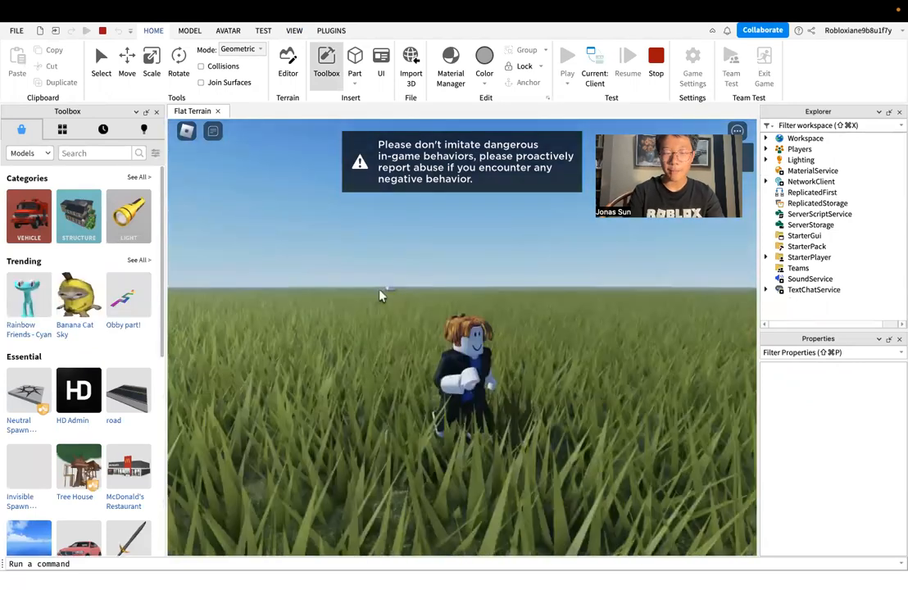
key(w)
key(w)
right_drag(392, 295, 470, 339)
key(d)
key(w)
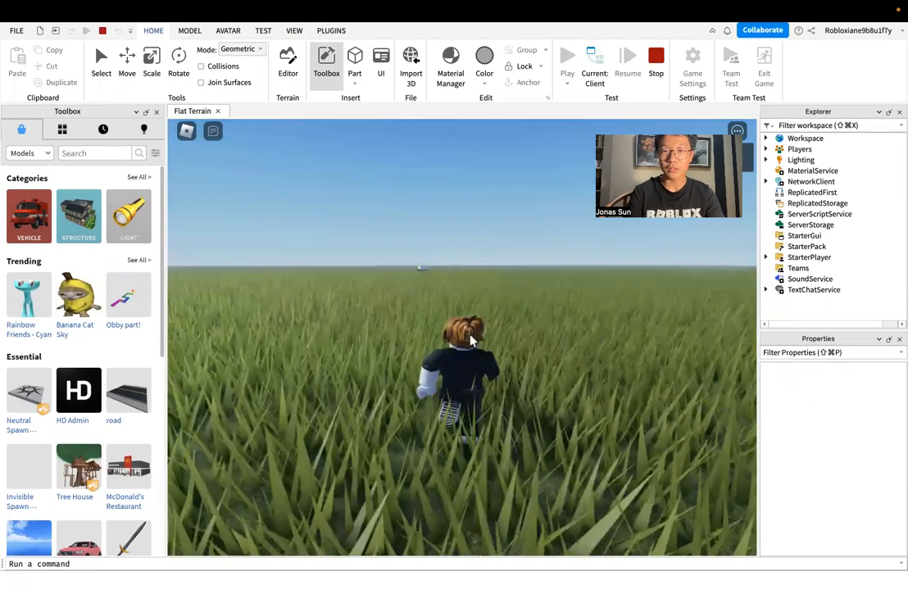
click(656, 70)
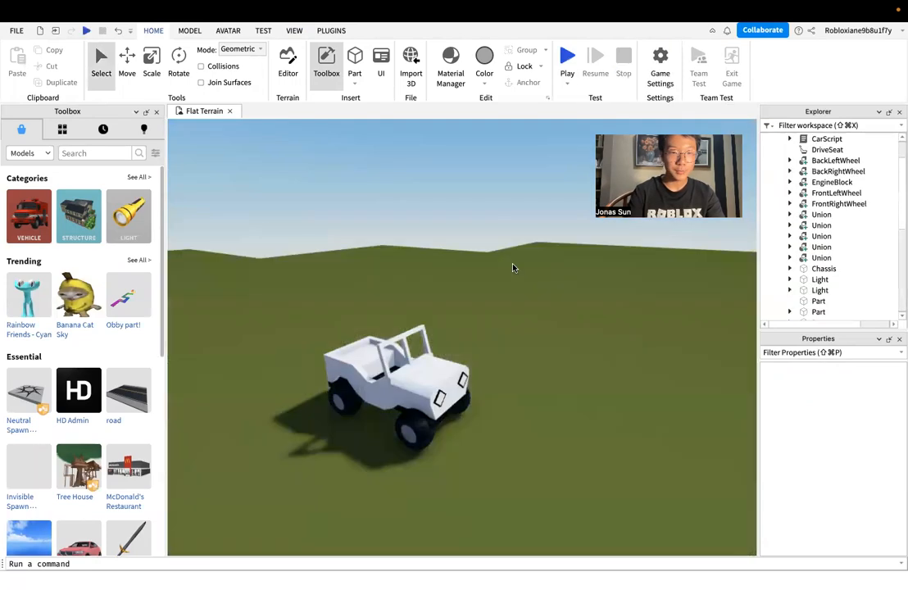
- Look over the grass around the parked jeep and frame the jeep from the front
right_drag(487, 350, 487, 351)
scroll(488, 350, up, 1)
key(d)
key(w)
key(s)
key(d)
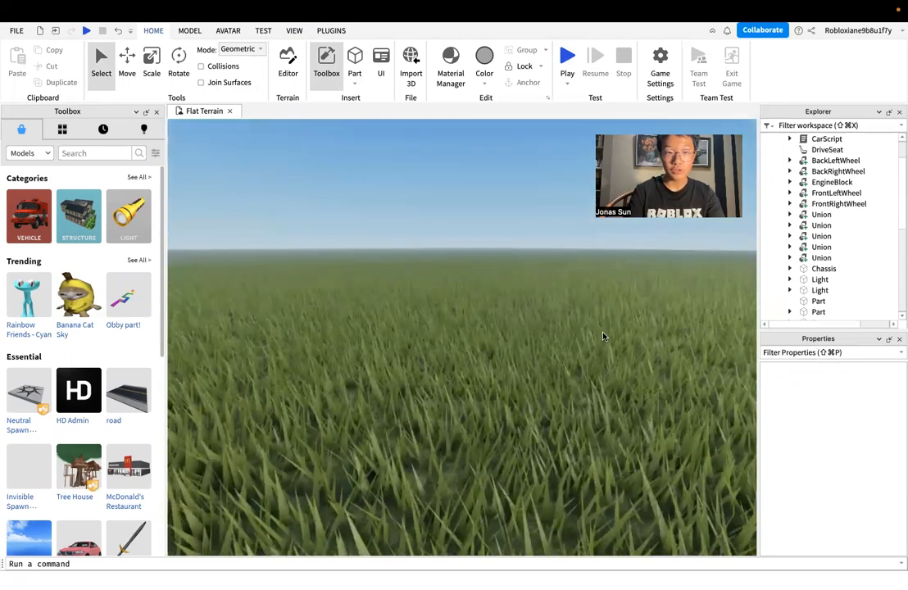
scroll(603, 336, down, 3)
right_drag(427, 393, 427, 391)
key(w)
key(w)
key(s)
scroll(829, 202, up, 2)
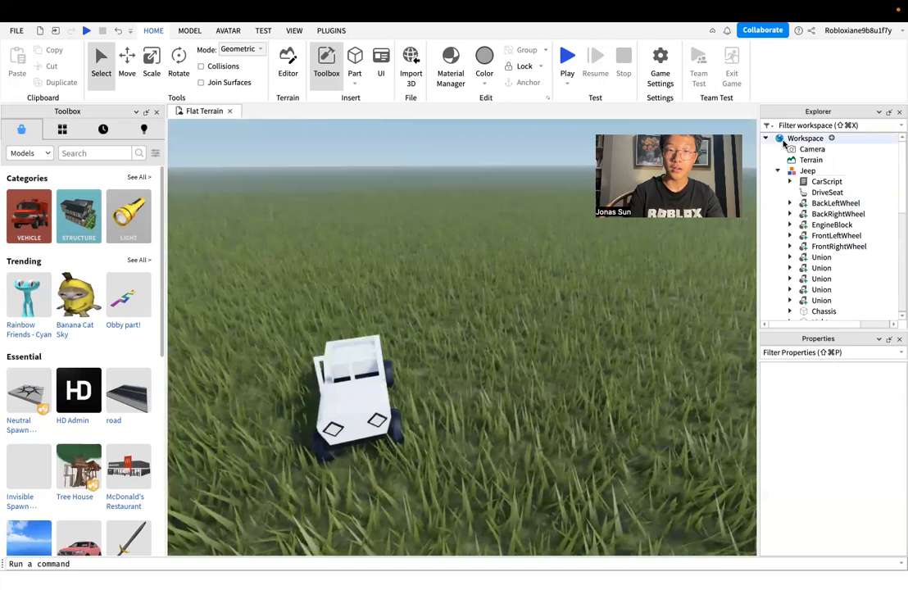
- Insert a SpawnLocation into the Workspace beside the jeep and clear the selection
click(803, 139)
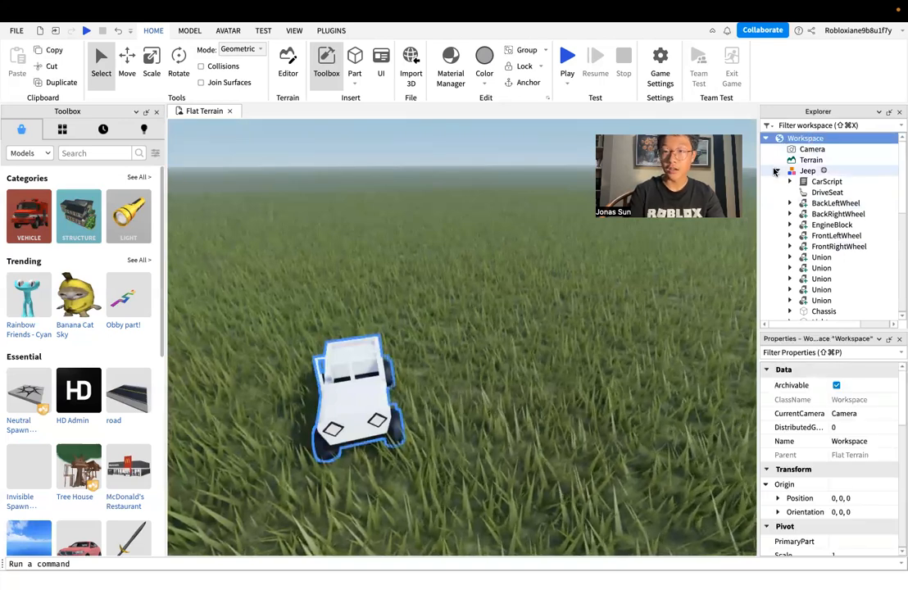
click(832, 139)
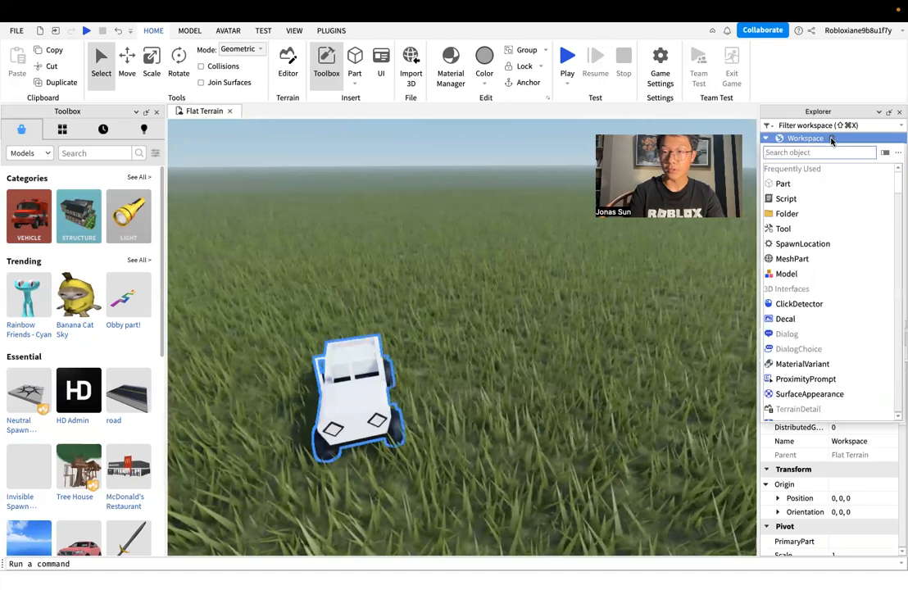
click(790, 244)
click(575, 304)
key(w)
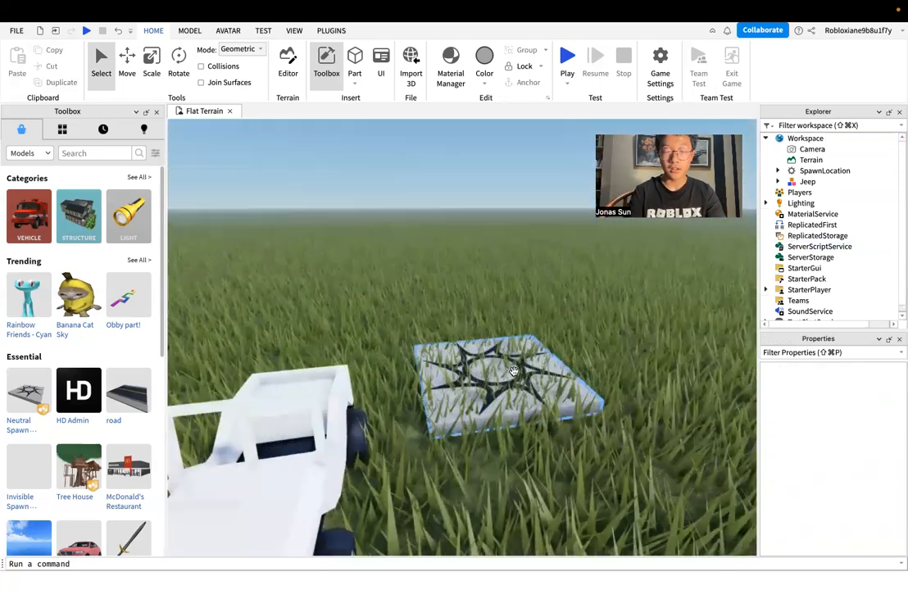
key(s)
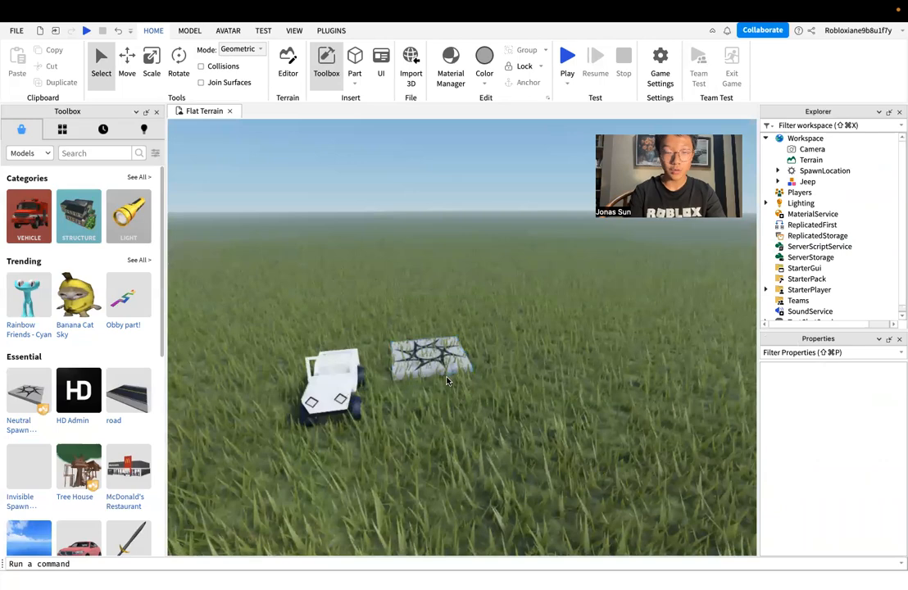
- Examine the spawn pad and its placement beside the jeep from several angles
right_drag(447, 380, 447, 380)
key(w)
click(466, 375)
click(562, 386)
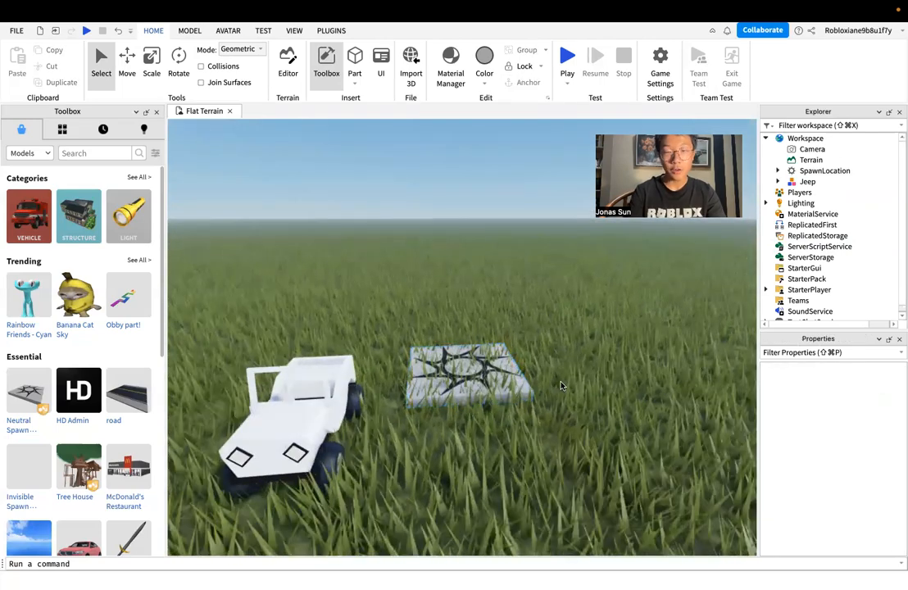
right_drag(561, 385, 562, 385)
key(d)
key(a)
key(s)
key(w)
key(s)
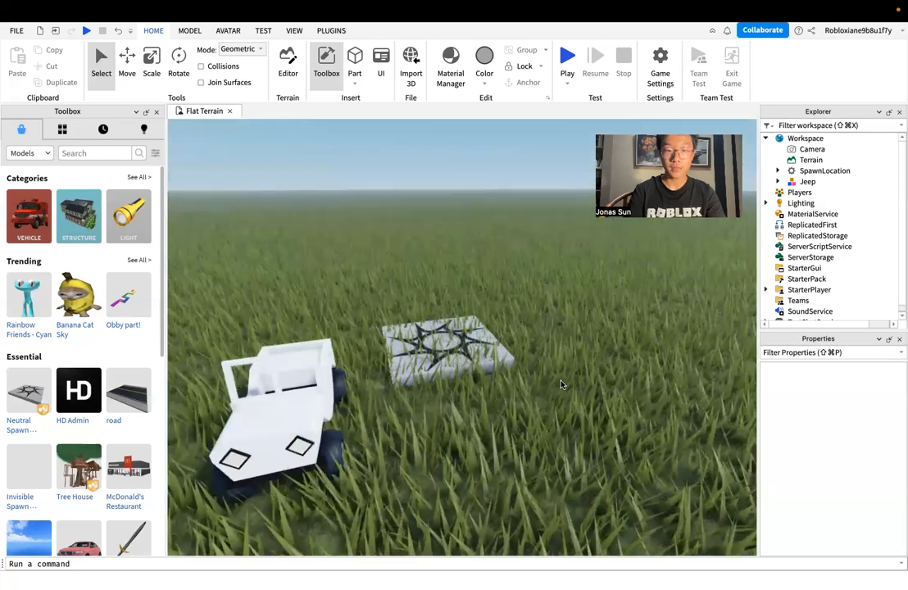
click(471, 359)
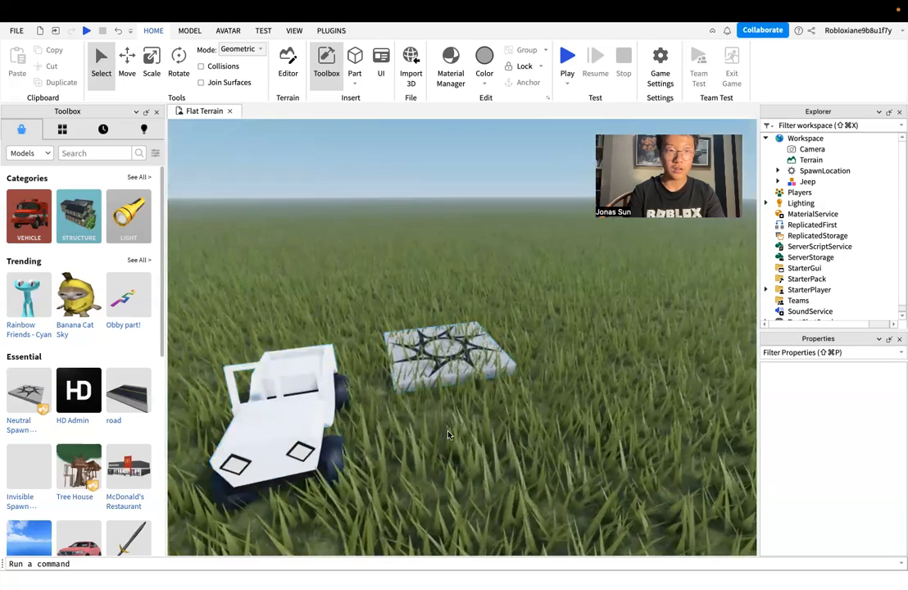
key(s)
- Start a play test, walk the character from the spawn pad to the jeep, and jump into its driver's seat
click(567, 62)
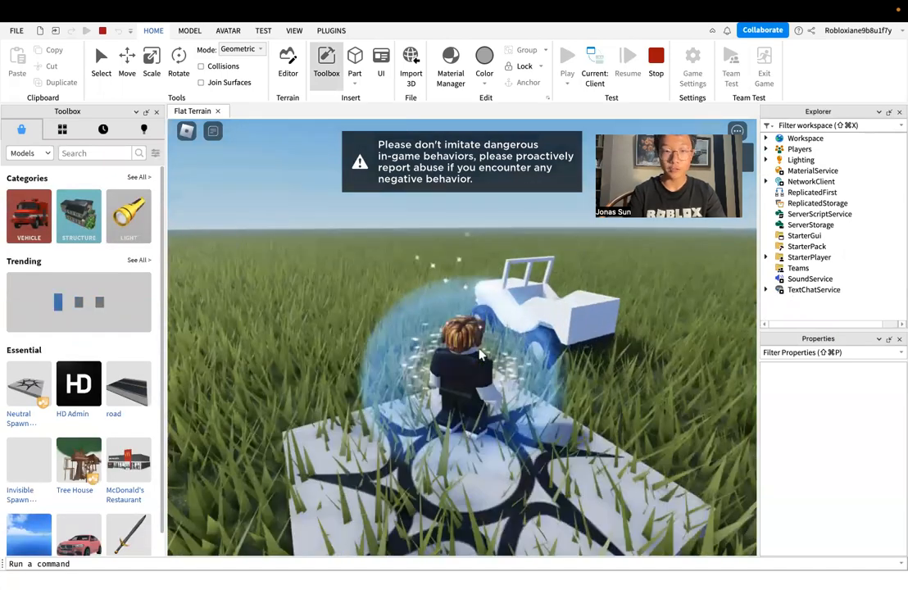
key(s)
key(w)
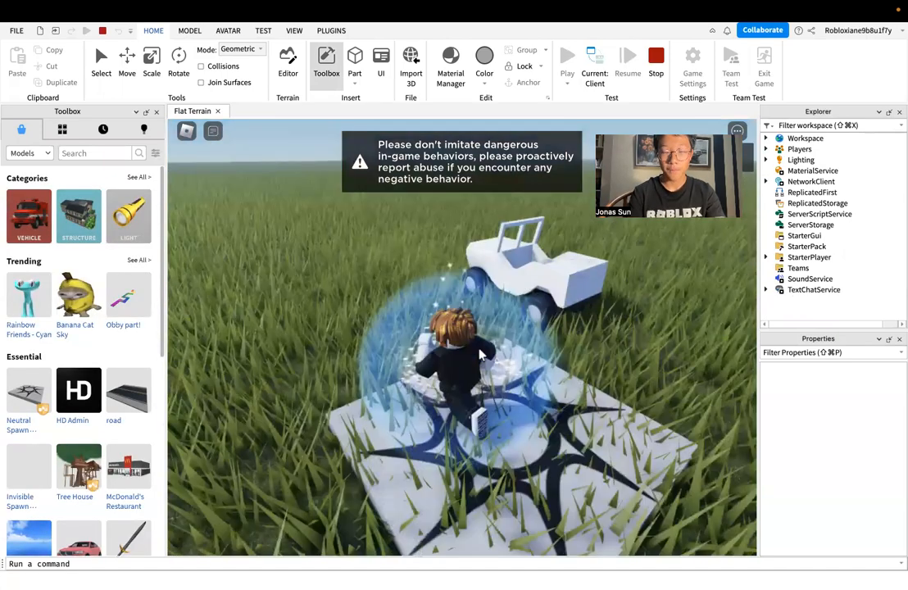
key(w)
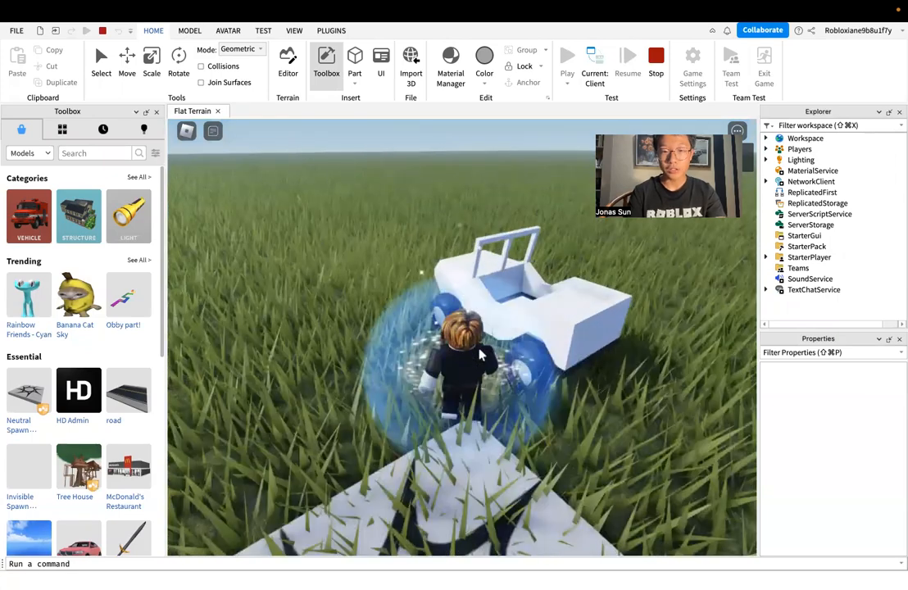
key(a)
key(d)
key(space)
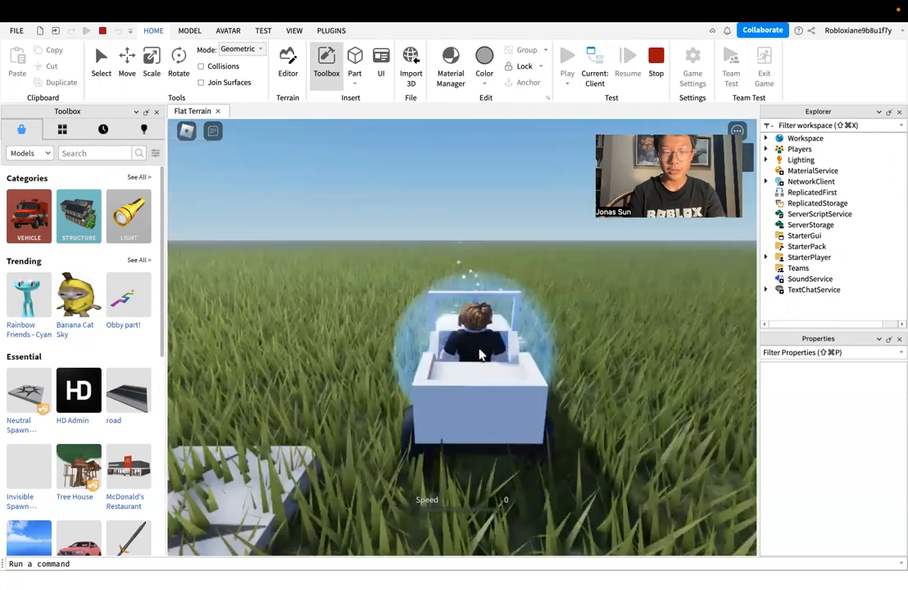
- Drive the jeep across the grass, steering both ways, and brake it to a stop near the spawn pad
right_drag(549, 358, 483, 341)
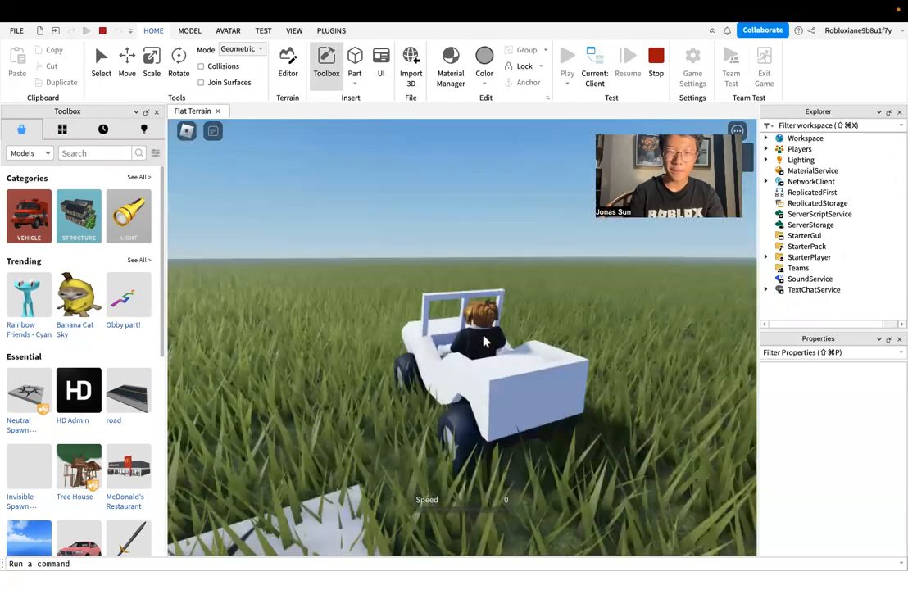
key(w)
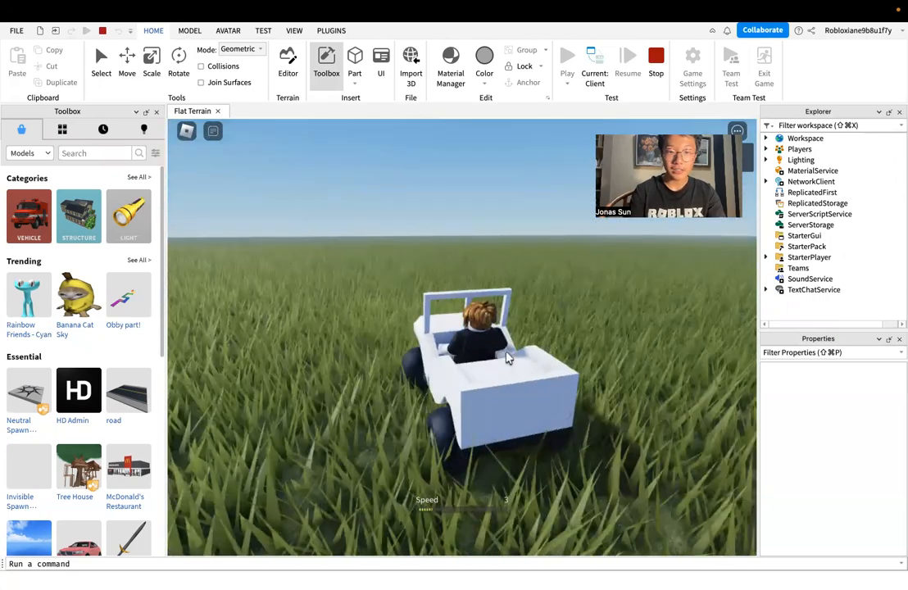
key(w)
key(a)
key(w)
key(a)
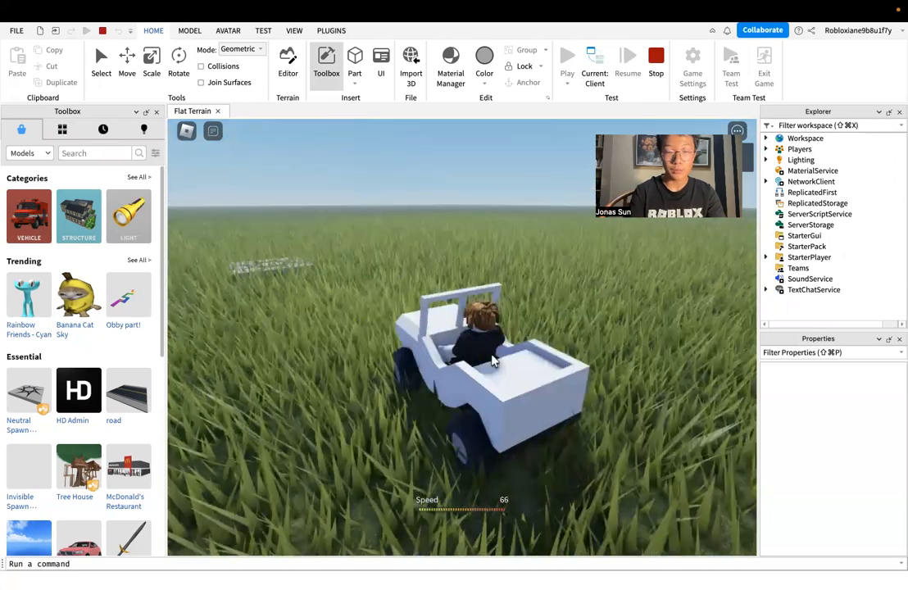
key(w)
key(a)
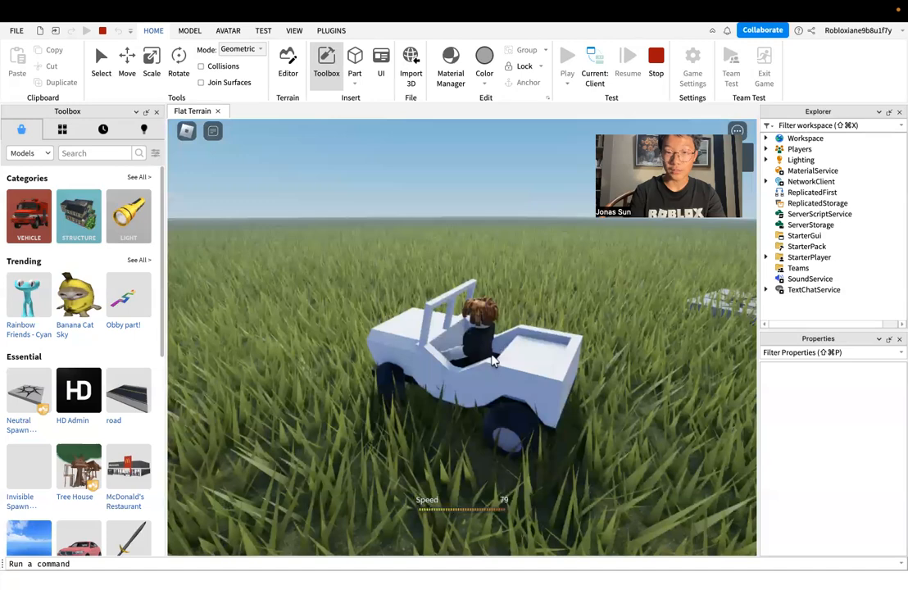
key(w)
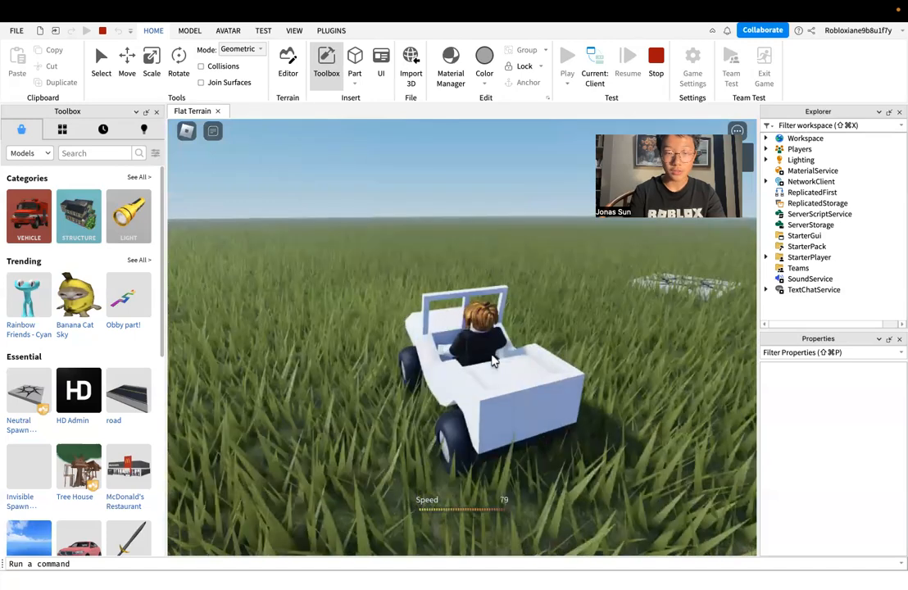
key(w)
key(d)
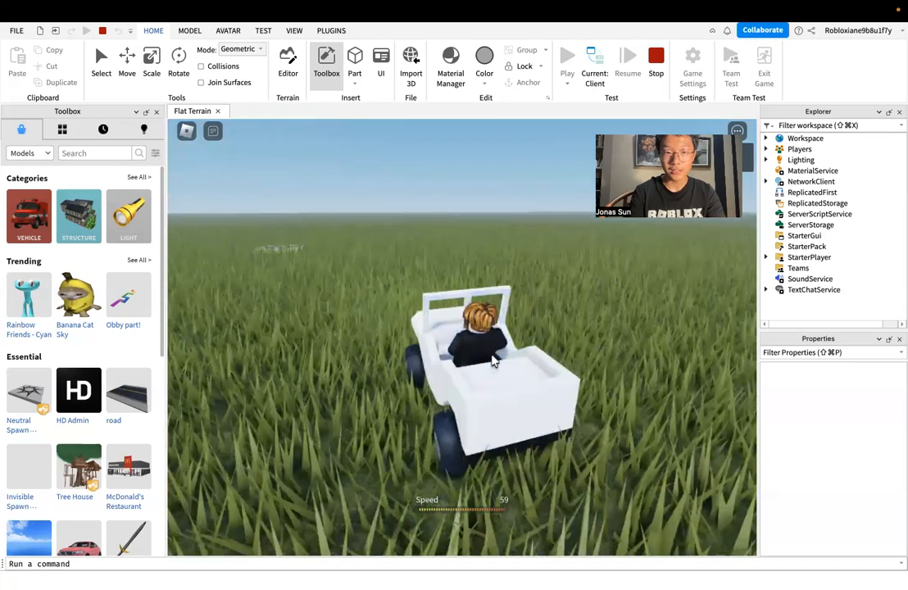
key(s)
key(a)
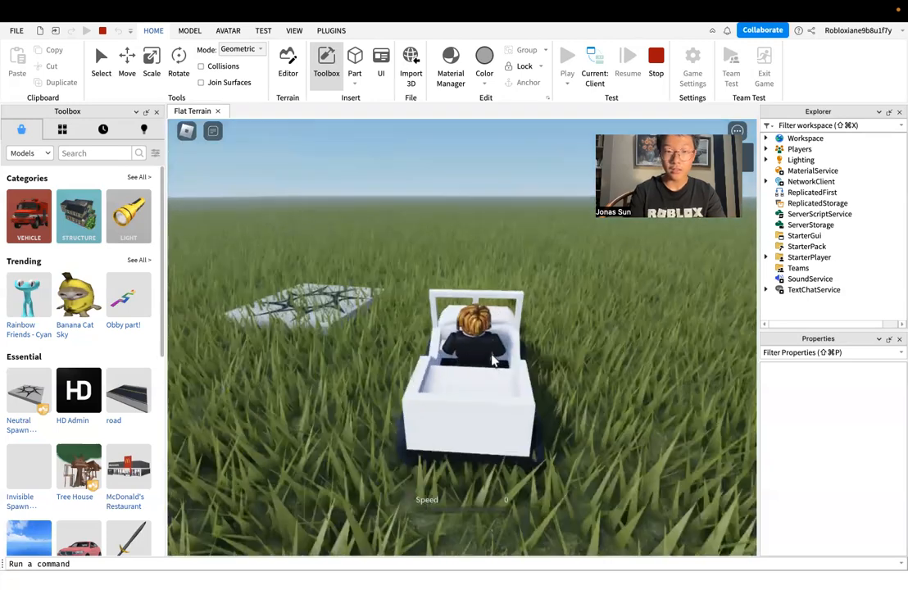
- Get the character out of the jeep, walk it around nearby, and climb back into the driver's seat
key(space)
key(w)
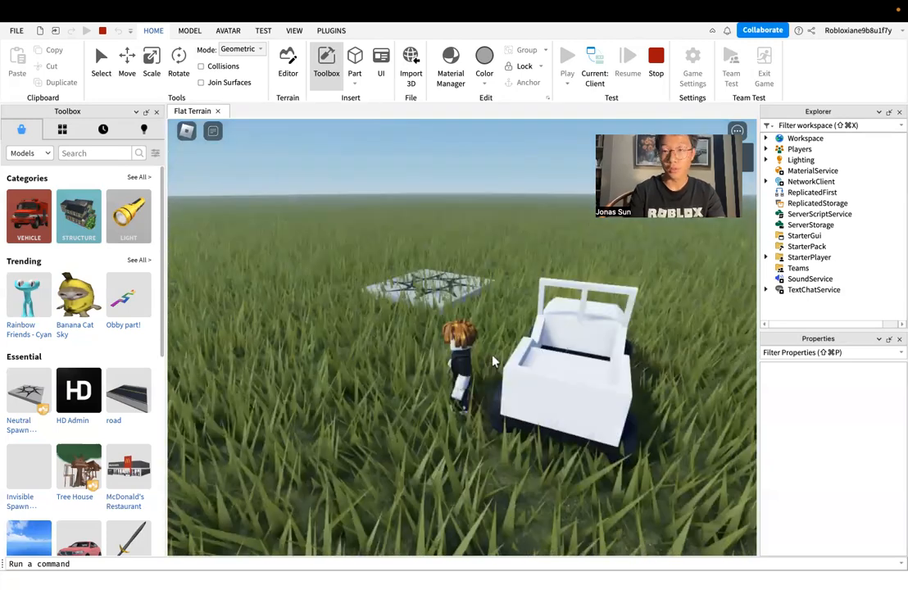
key(s)
key(d)
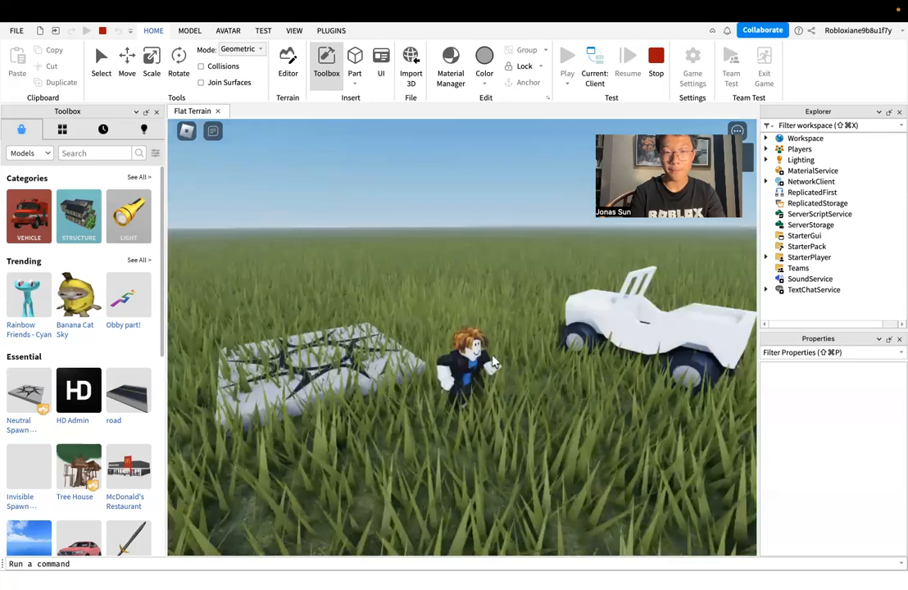
key(w)
key(space)
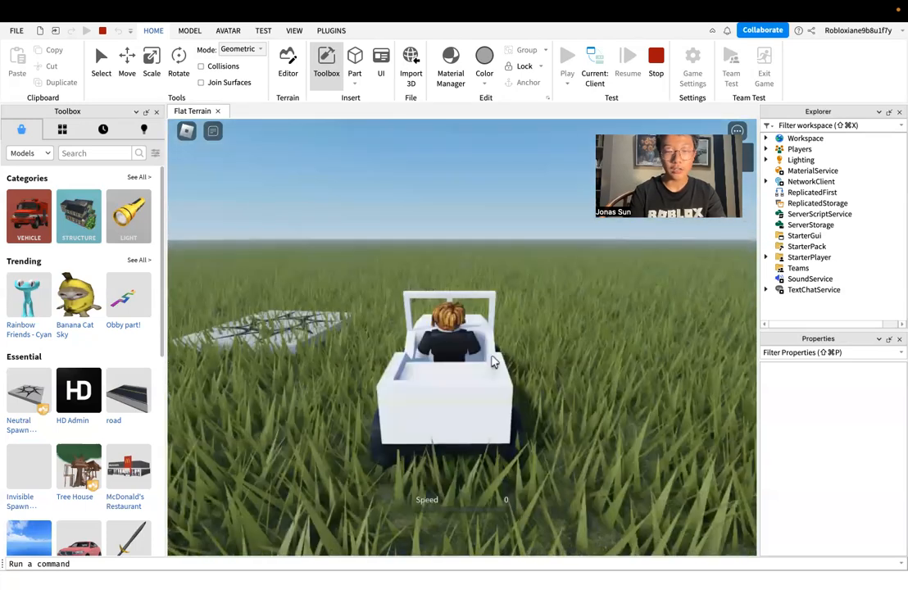
- Drive the jeep in another loop over the grass, turn it around, and slow down beside the spawn pad
key(w)
key(w)
key(a)
key(d)
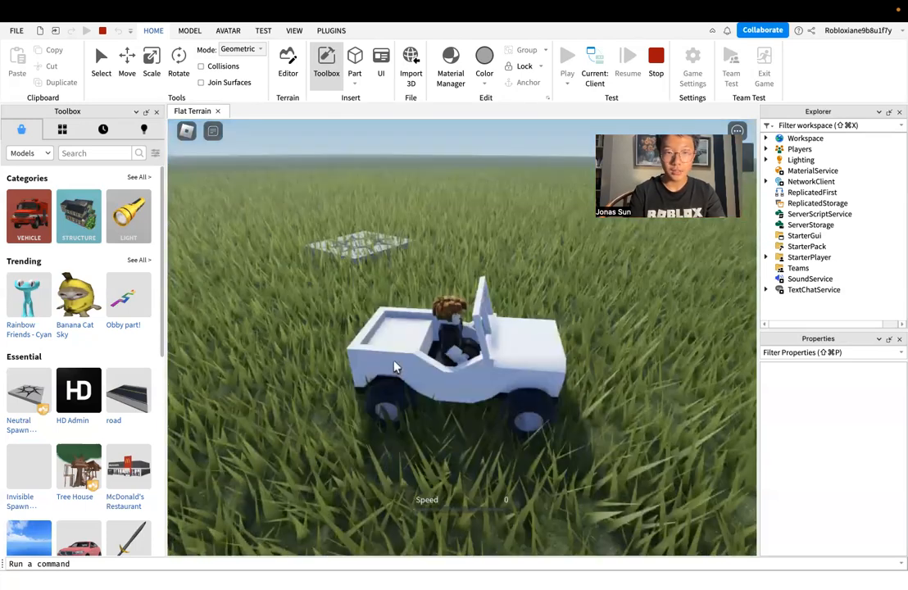
key(w)
key(a)
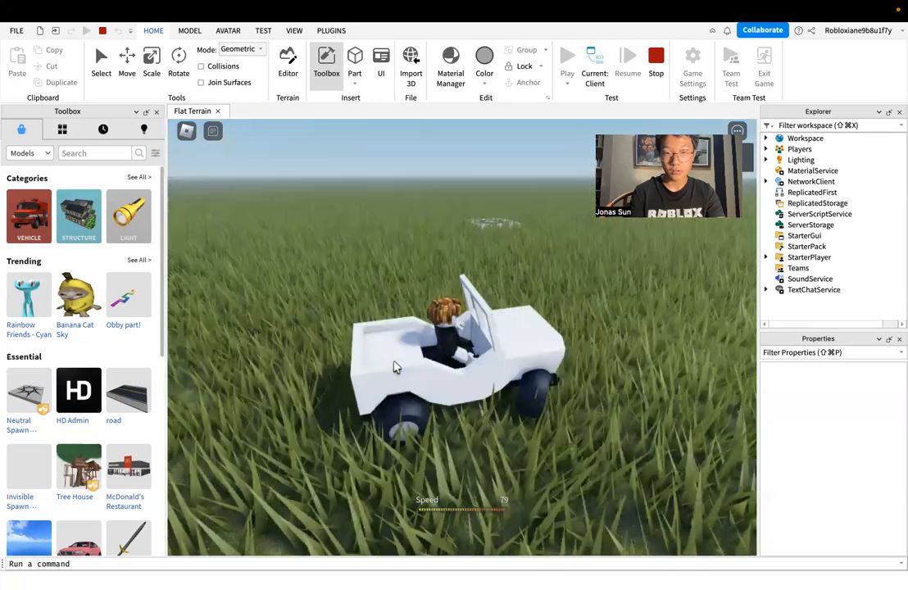
key(s)
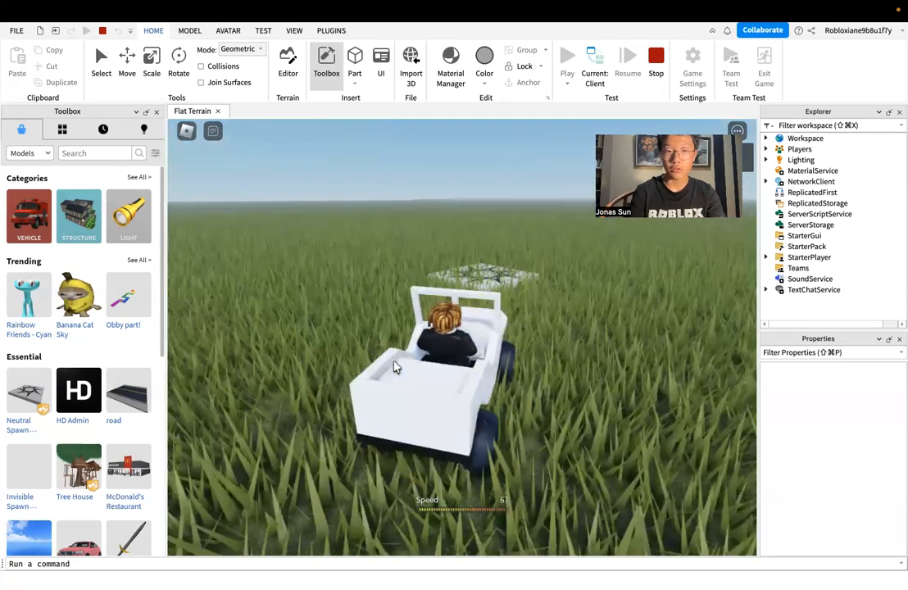
key(w)
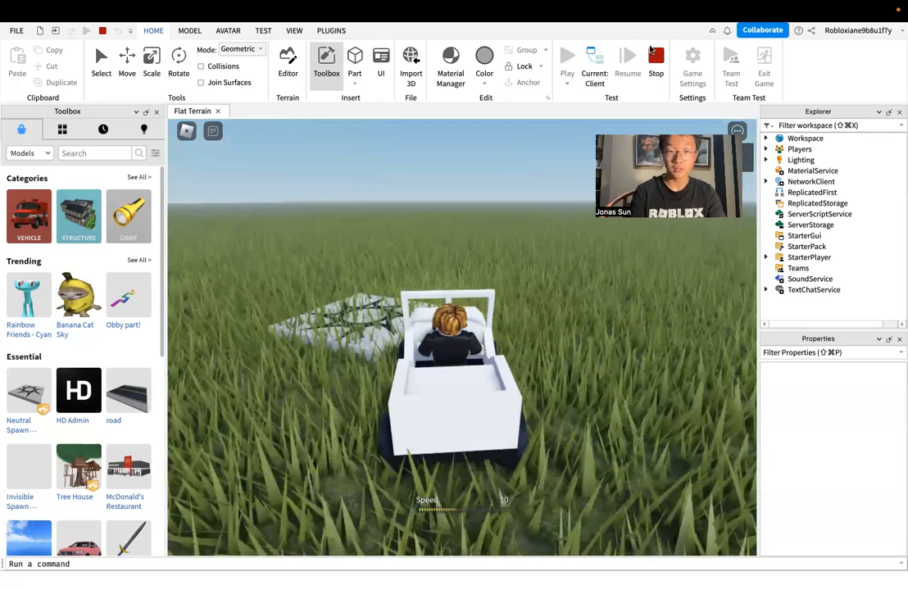
- Jump the character out of the jeep and end the play test
key(space)
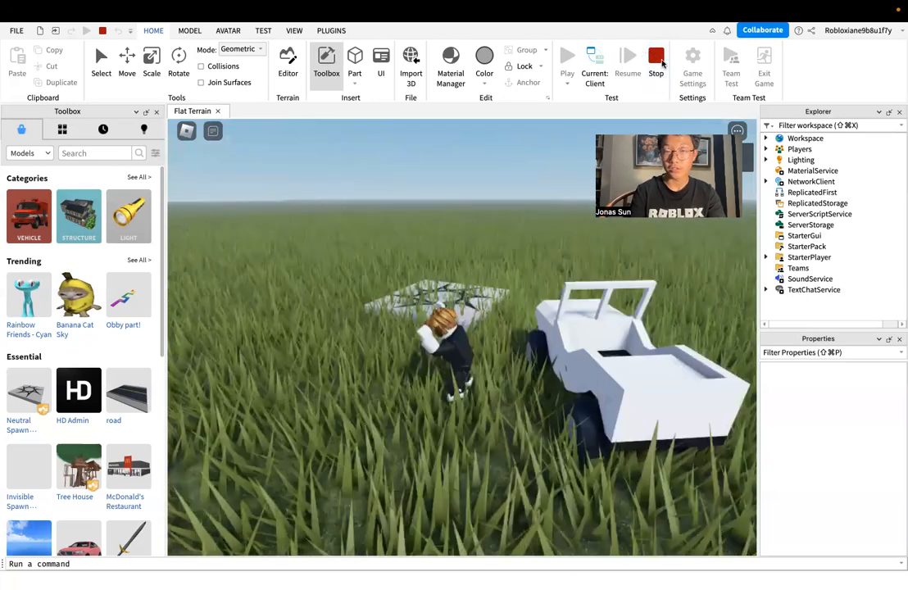
key(w)
click(656, 59)
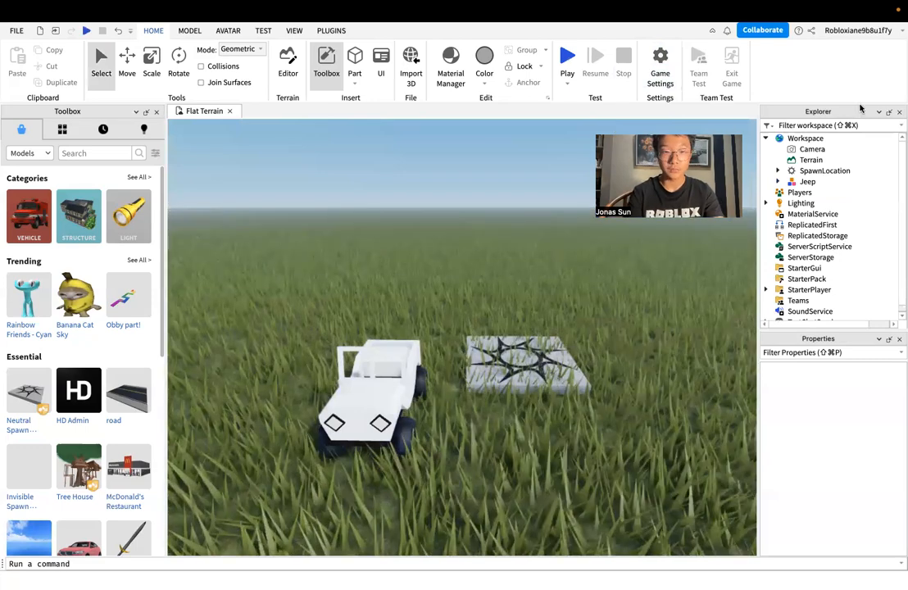
- Select the jeep in the scene and look it over up close from the front
right_drag(683, 285, 459, 369)
click(344, 331)
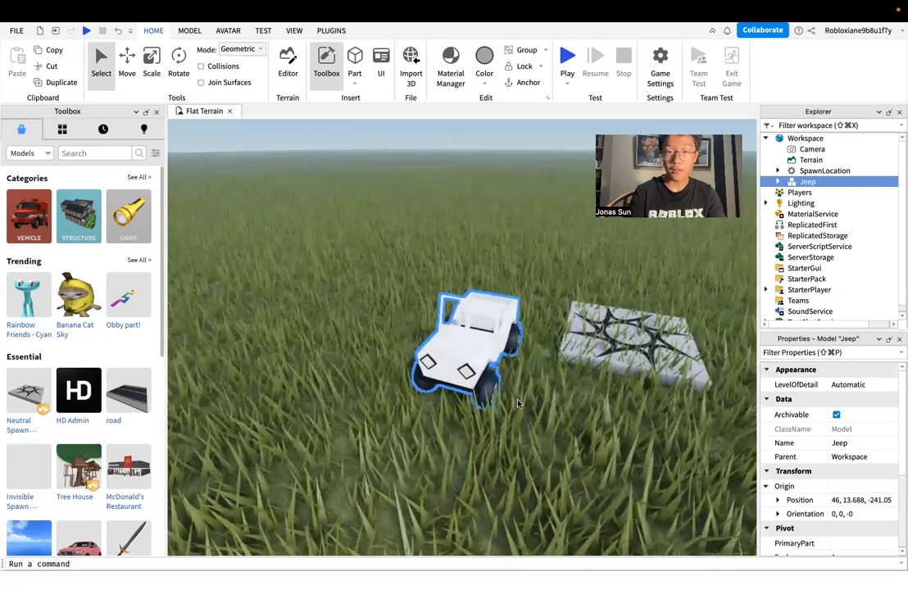
right_drag(517, 403, 509, 400)
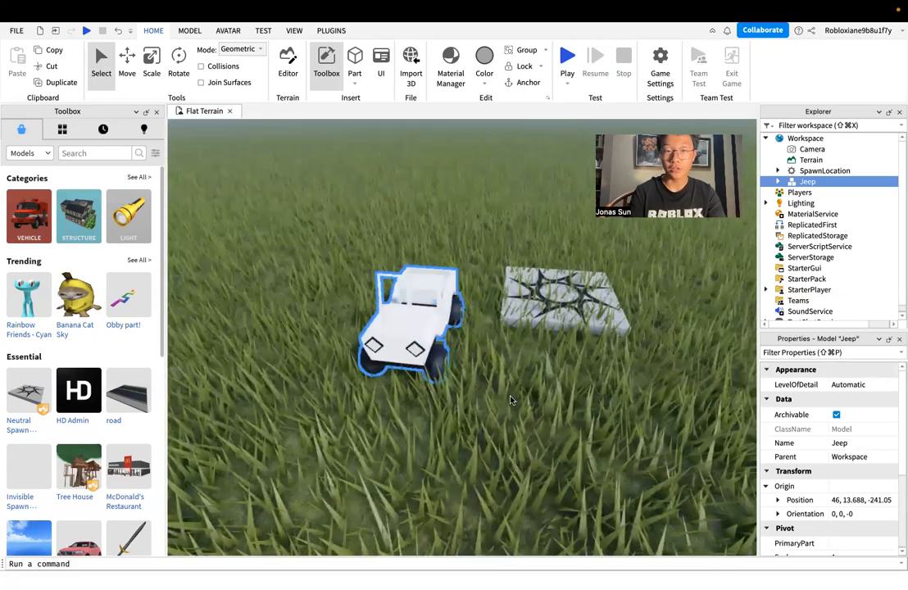
click(290, 313)
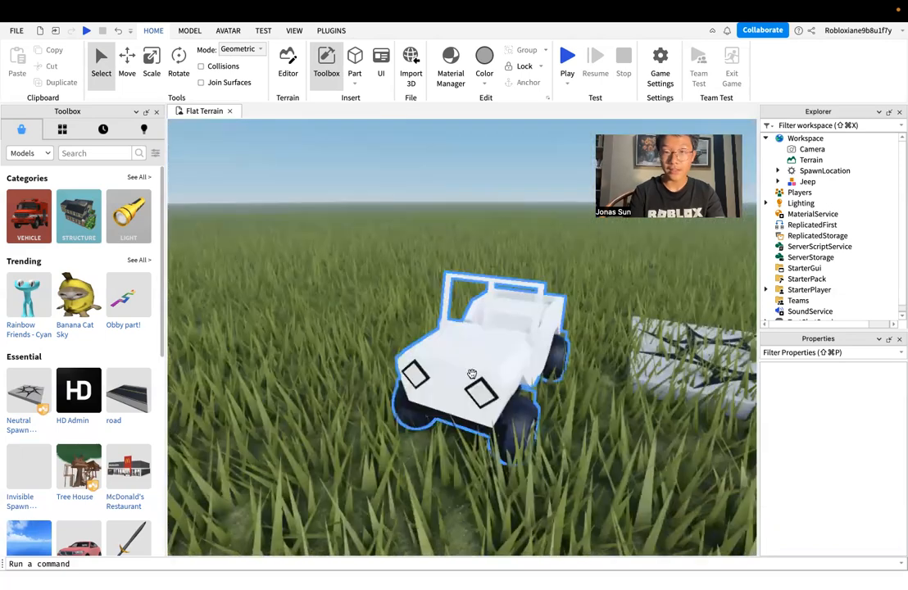
scroll(472, 373, up, 3)
scroll(472, 337, down, 1)
scroll(472, 337, up, 1)
scroll(472, 338, down, 1)
click(472, 339)
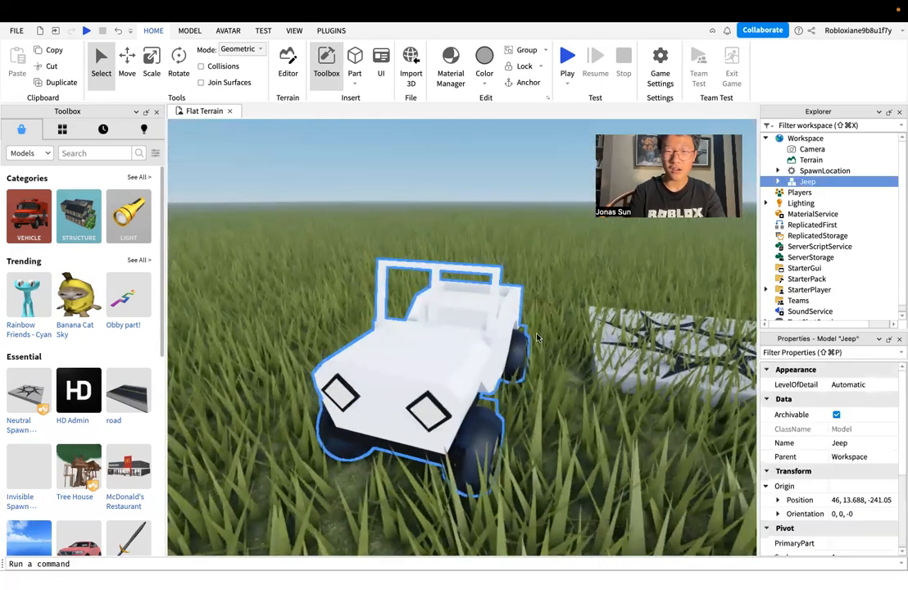
- Expand the Jeep model and look through its child parts down to the Configurations folder
click(778, 182)
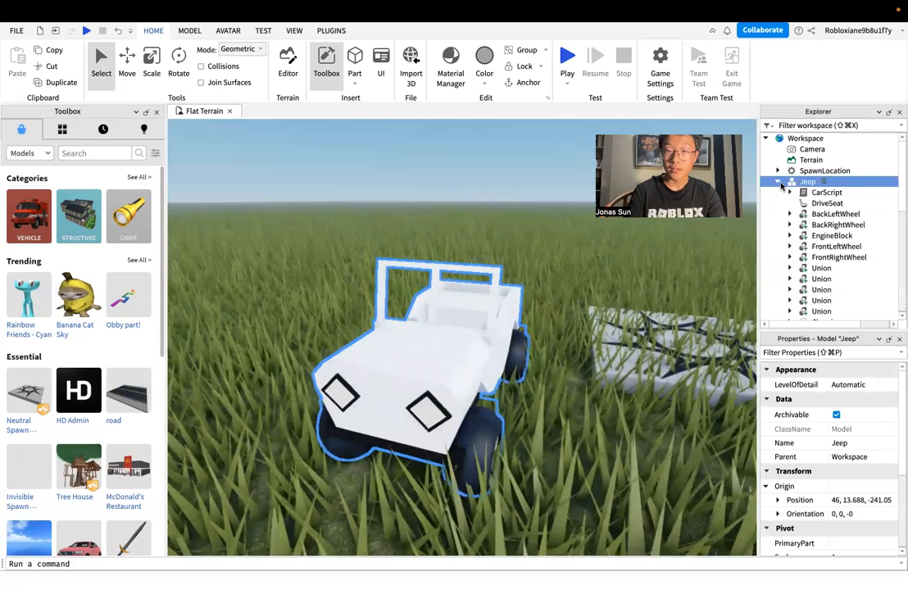
click(778, 181)
click(779, 182)
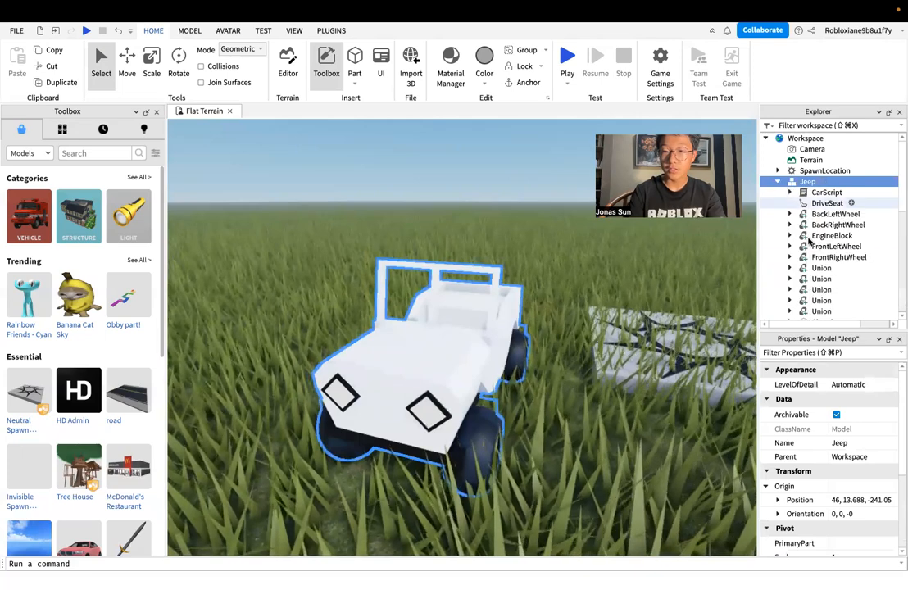
scroll(809, 240, down, 3)
scroll(822, 246, down, 5)
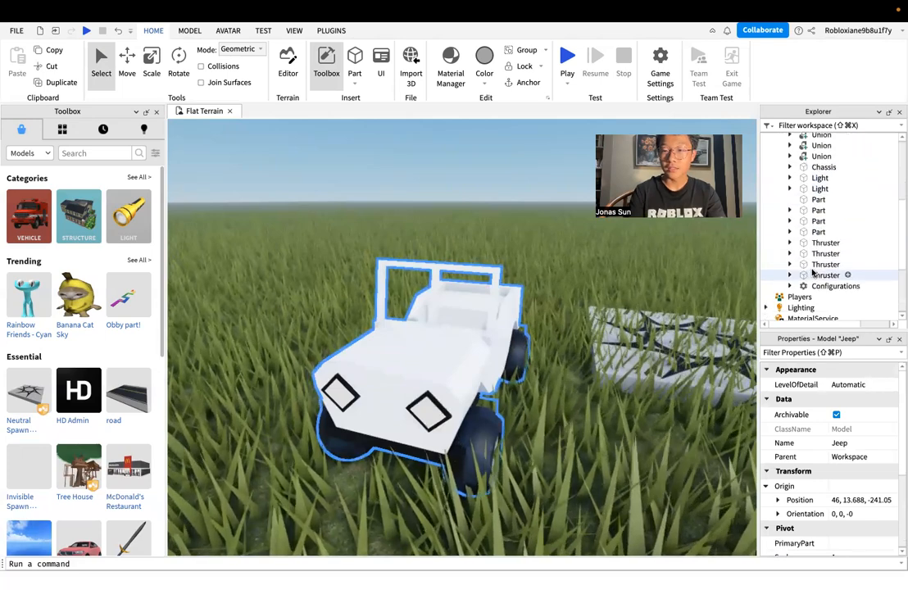
- Identify a plain part and one of the Light parts on the jeep, viewing it from the front
click(818, 199)
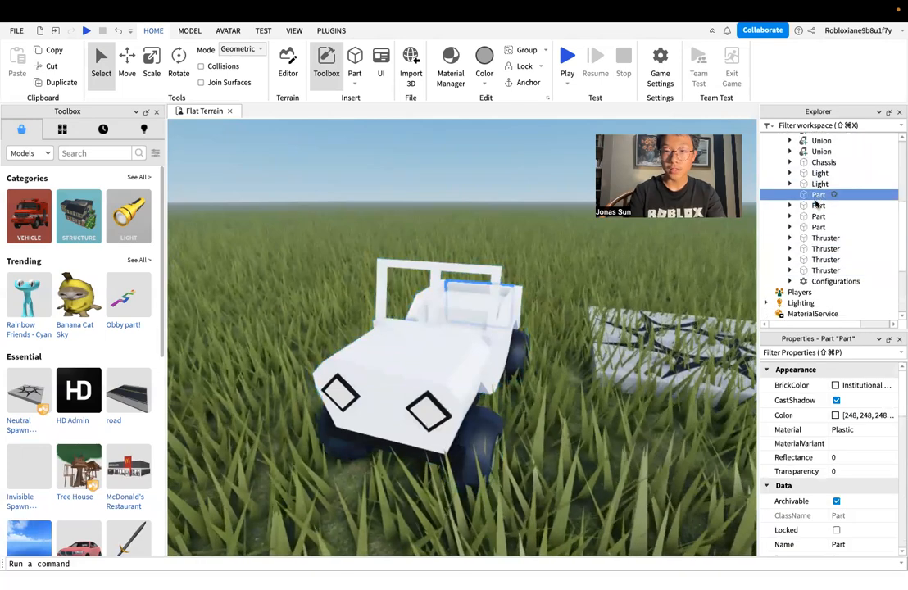
click(818, 185)
key(f)
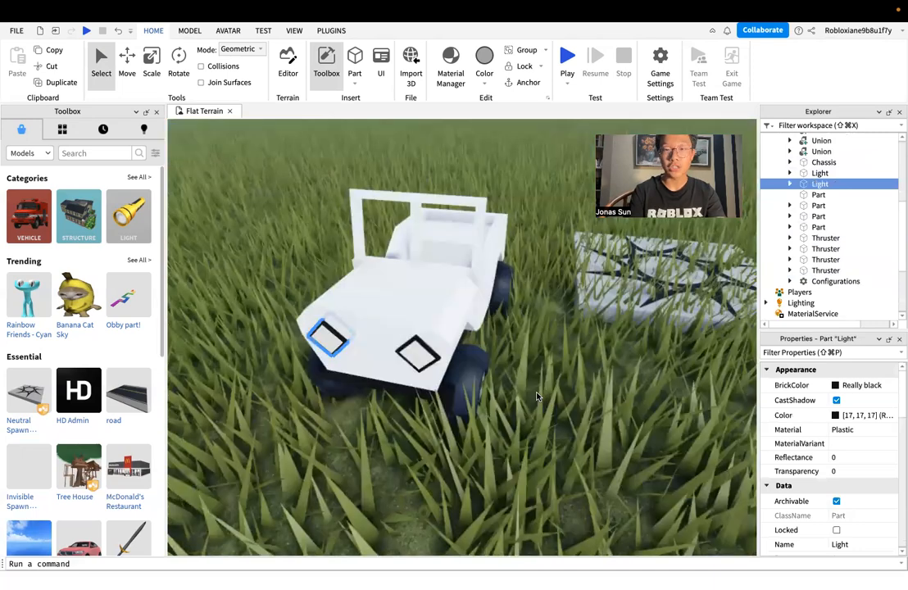
scroll(537, 396, down, 3)
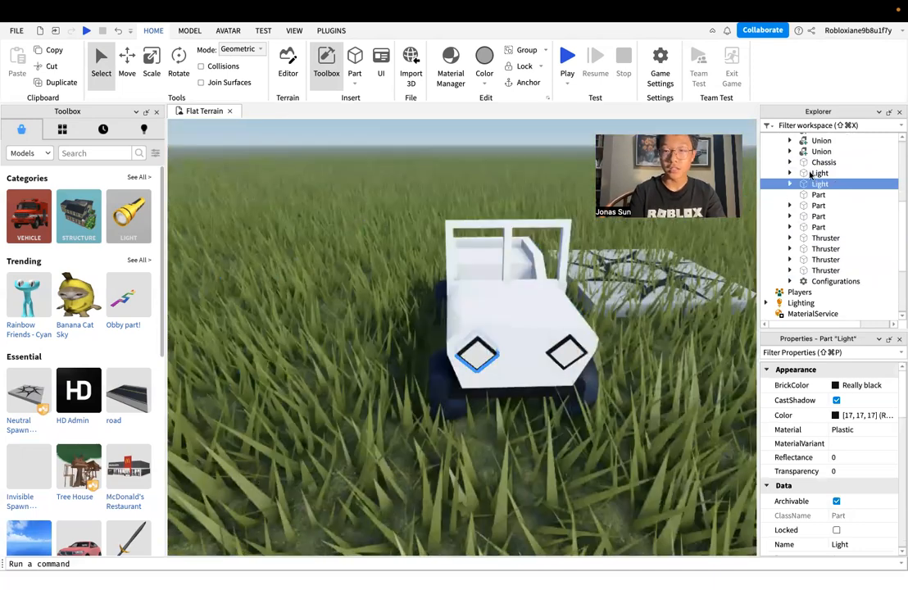
key(d)
key(w)
key(s)
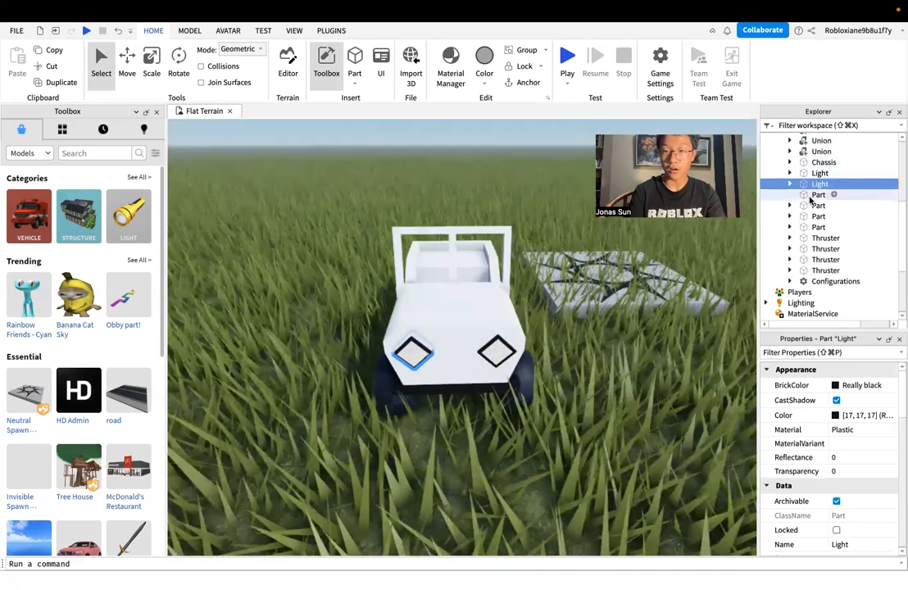
scroll(810, 199, up, 1)
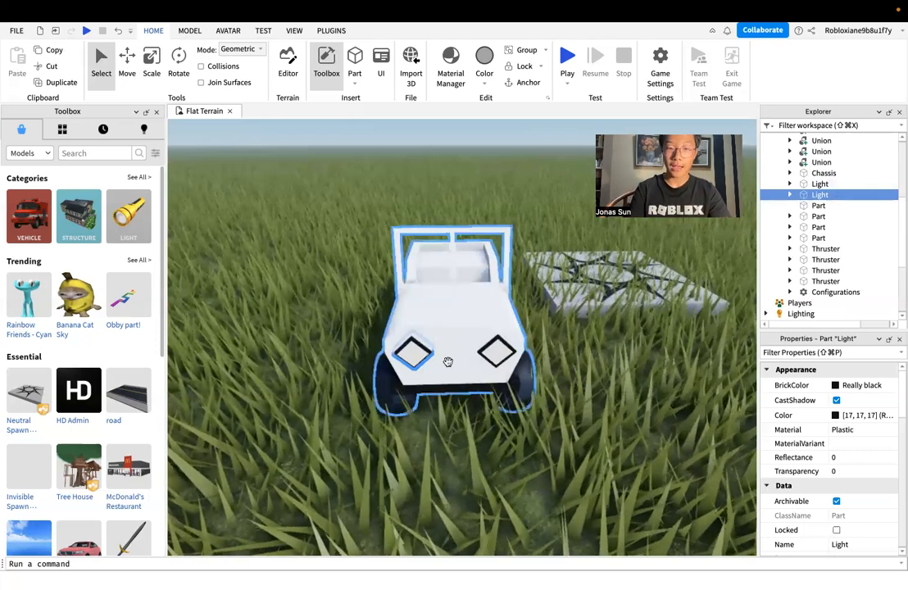
- Set the BrickColor of the first Light part in the Jeep model to Really red
middle_drag(448, 361, 542, 371)
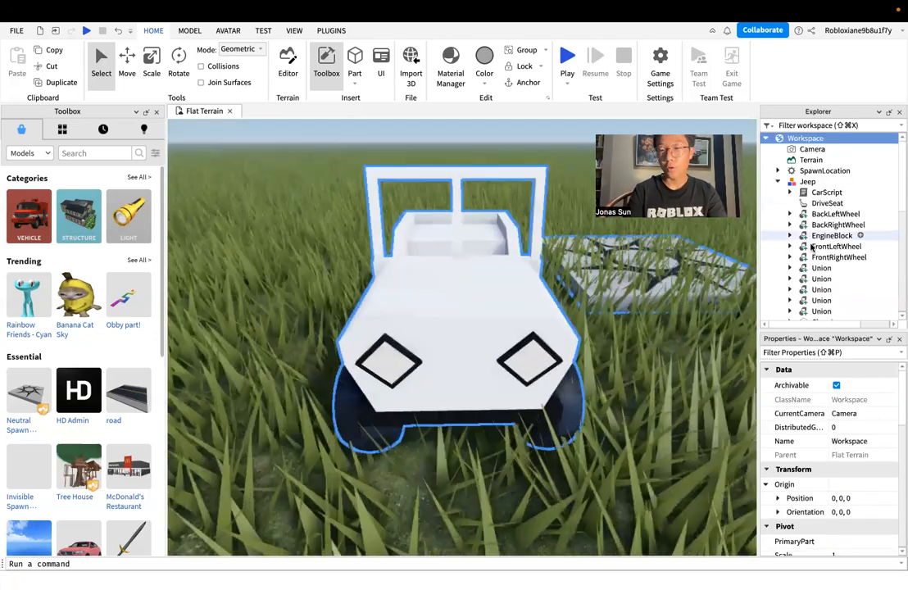
scroll(812, 248, down, 5)
click(819, 158)
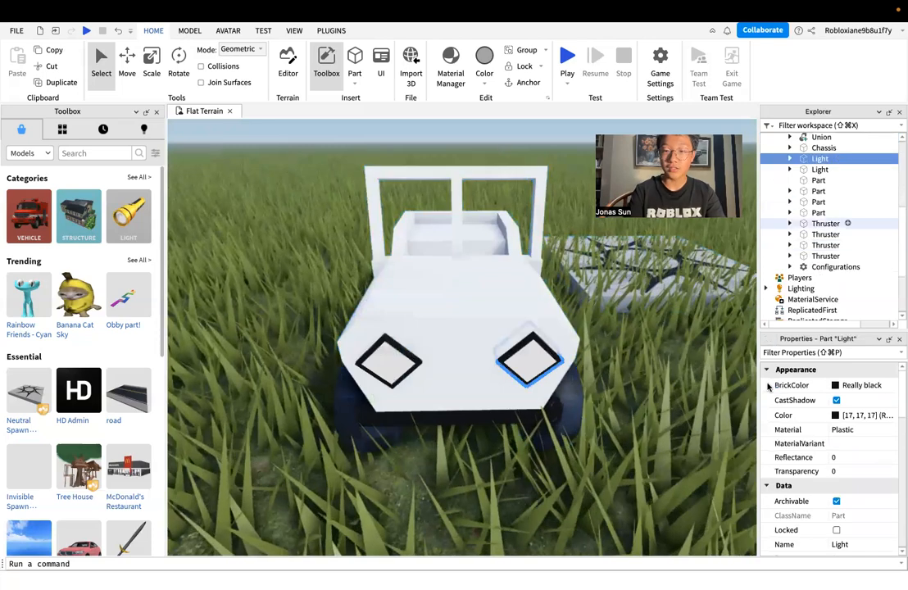
mouse_move(677, 370)
right_down()
mouse_move(702, 383)
mouse_move(685, 375)
right_up()
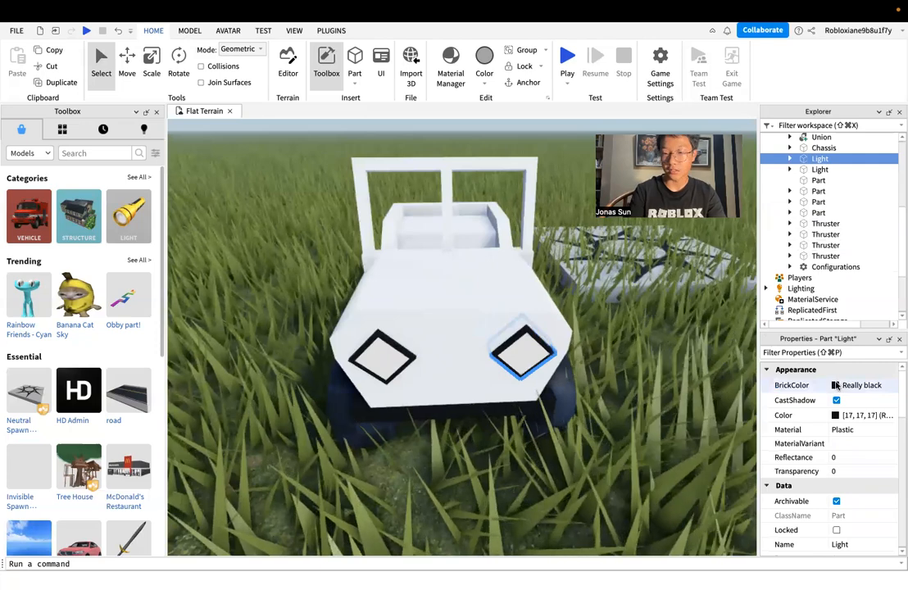
click(835, 415)
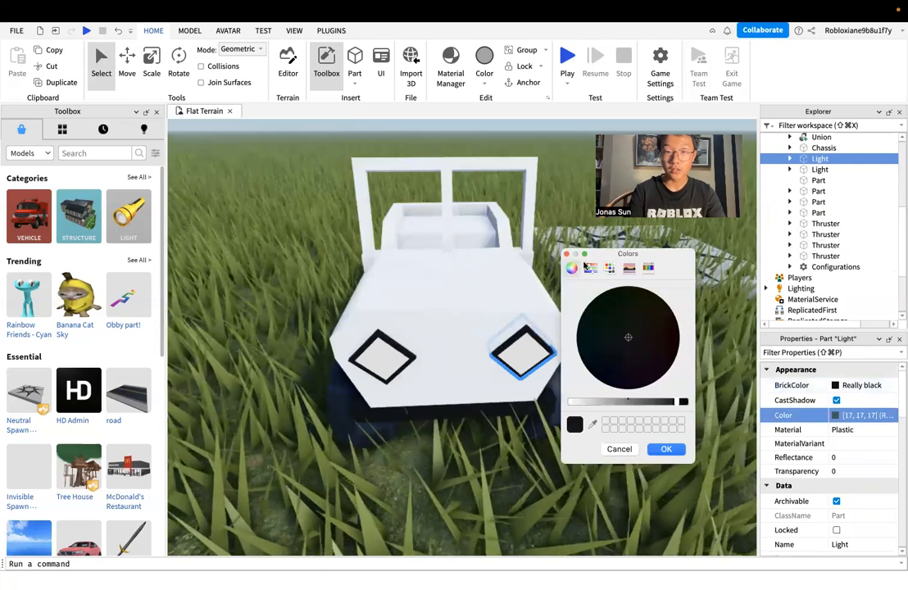
click(616, 449)
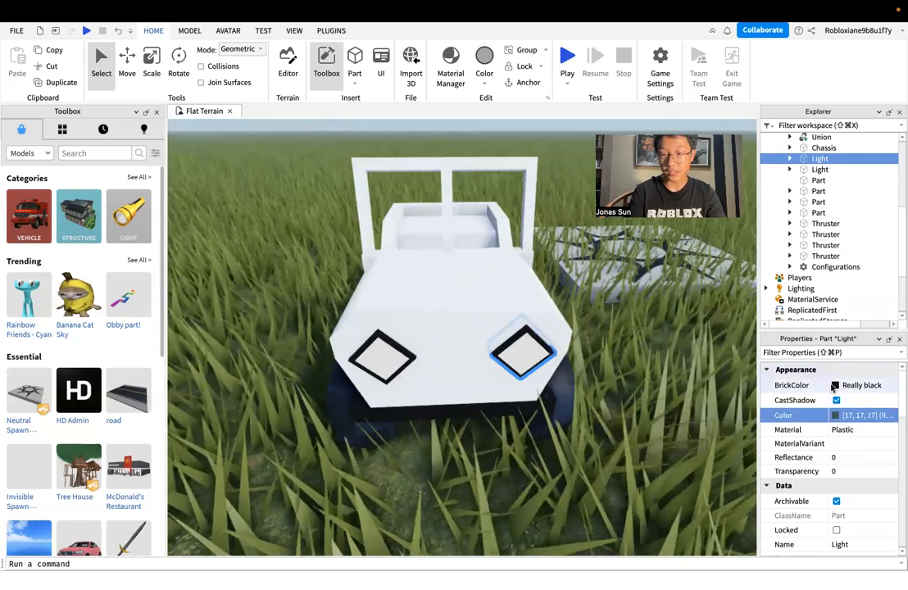
click(848, 385)
click(866, 450)
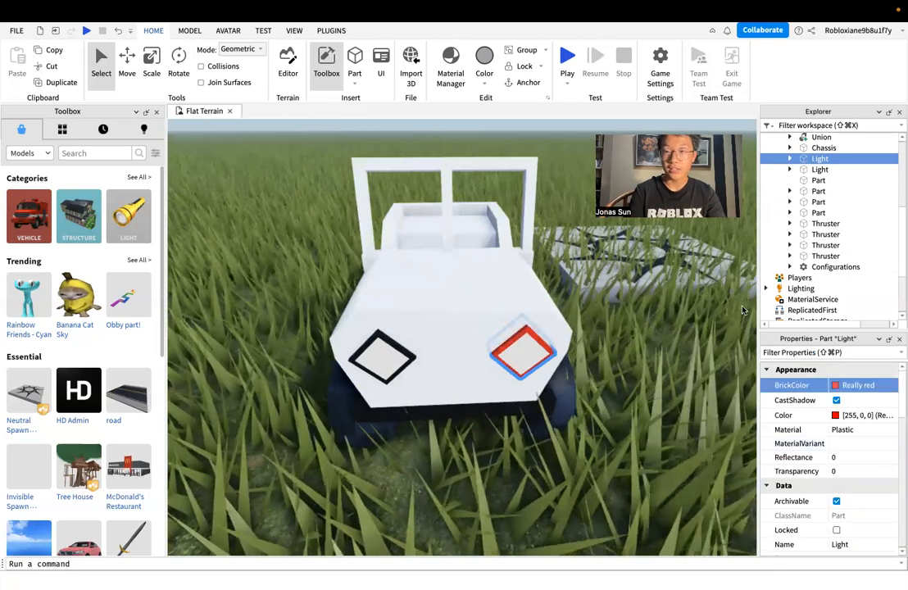
- Set the BrickColor of the jeep's second Light part to Really red and view both headlights
click(817, 170)
click(852, 385)
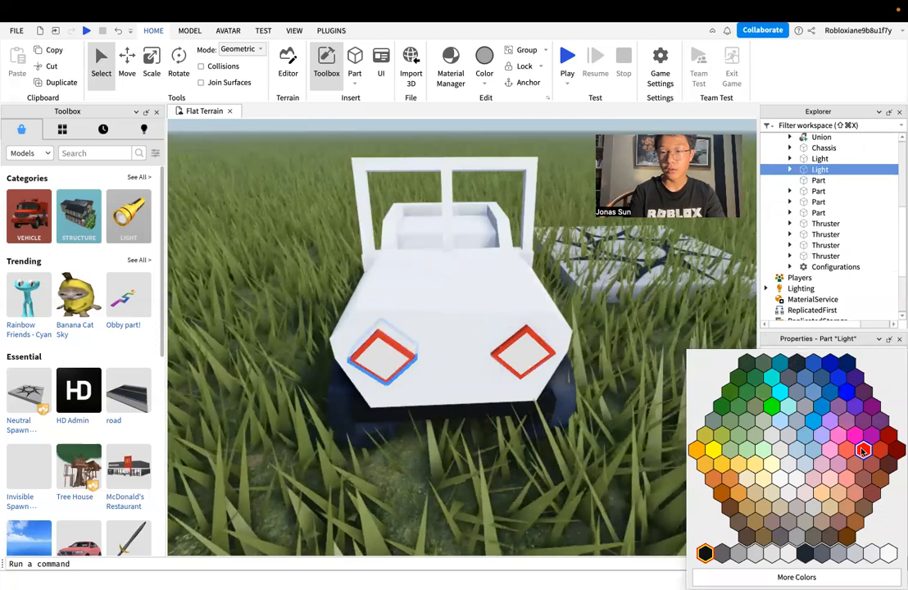
click(867, 450)
click(852, 385)
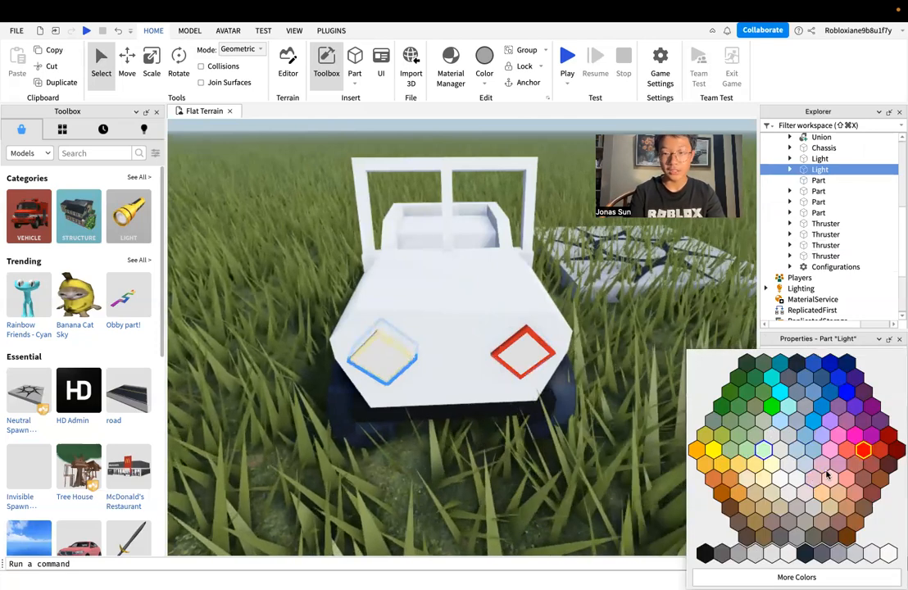
click(864, 450)
click(597, 427)
right_drag(598, 427, 557, 418)
scroll(533, 388, down, 5)
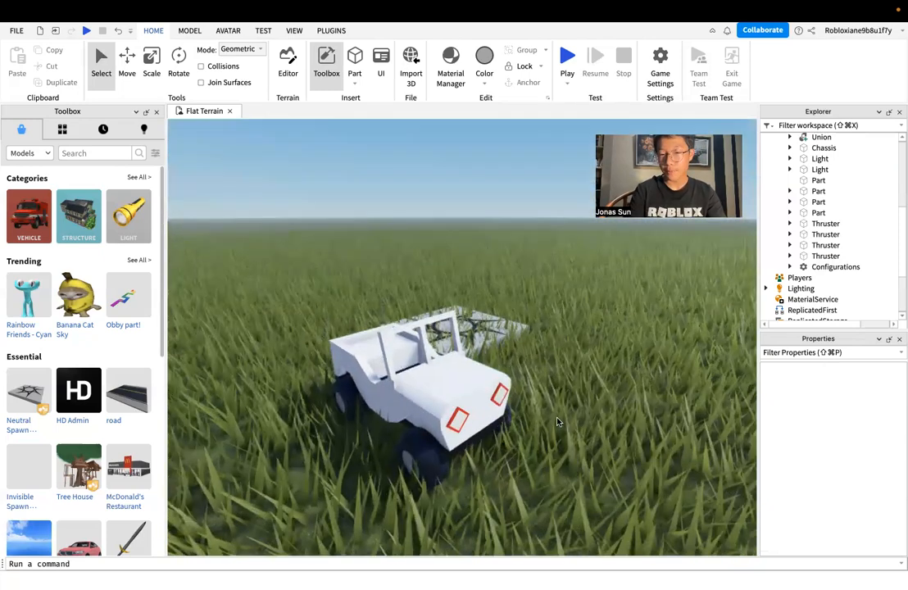
- Compare the properties available on the whole Jeep model with those of a single Light part
click(474, 395)
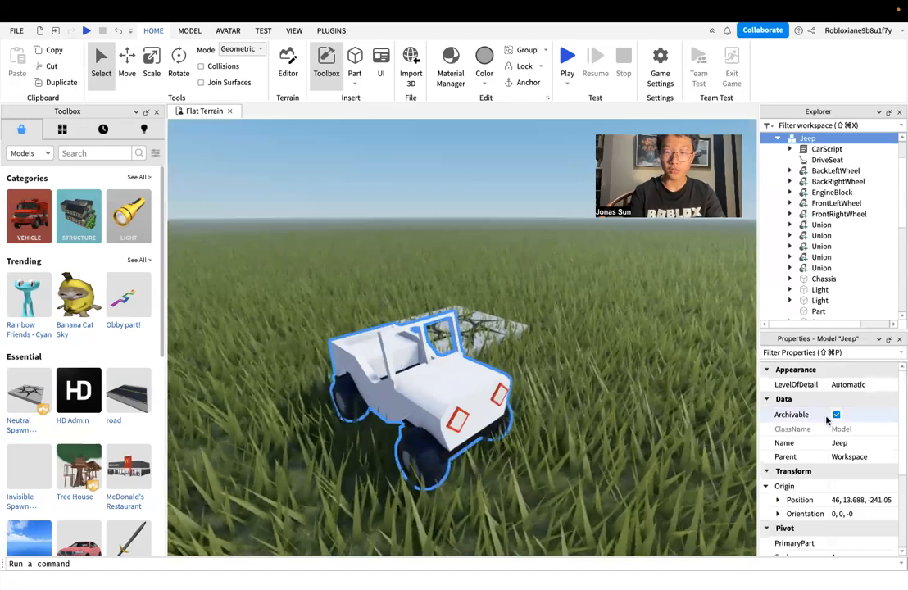
scroll(829, 418, down, 3)
scroll(828, 419, up, 3)
drag(836, 330, 836, 298)
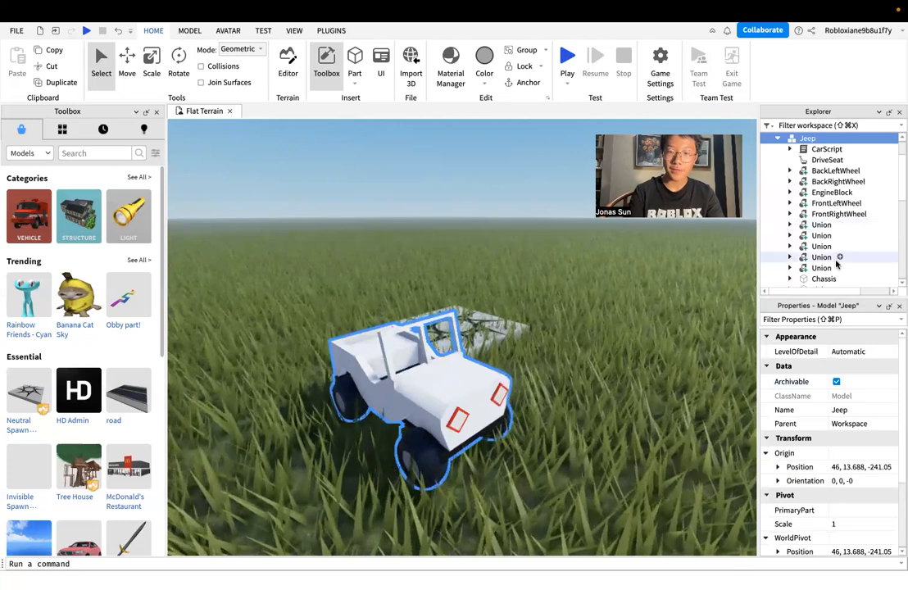
scroll(824, 237, down, 3)
click(818, 242)
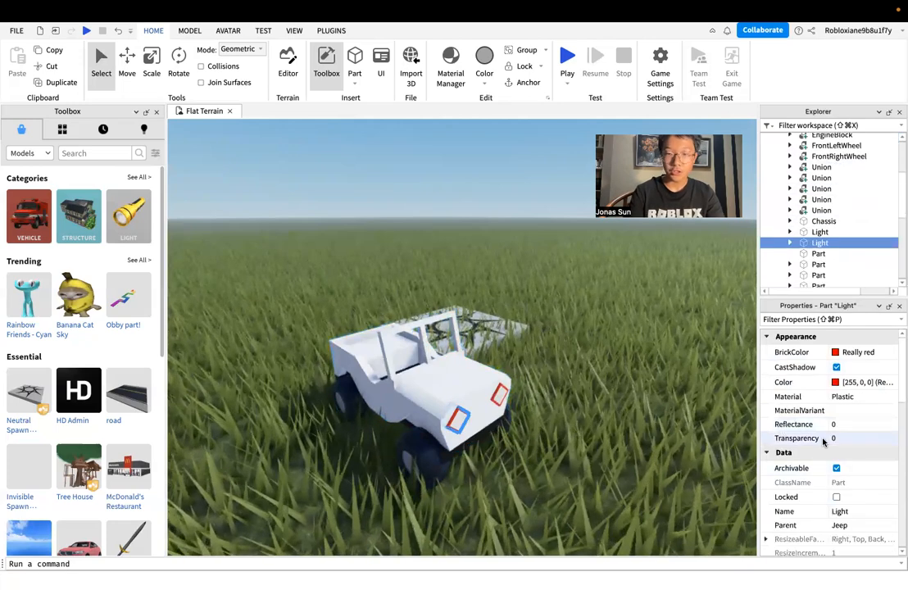
scroll(827, 439, down, 5)
scroll(822, 418, up, 5)
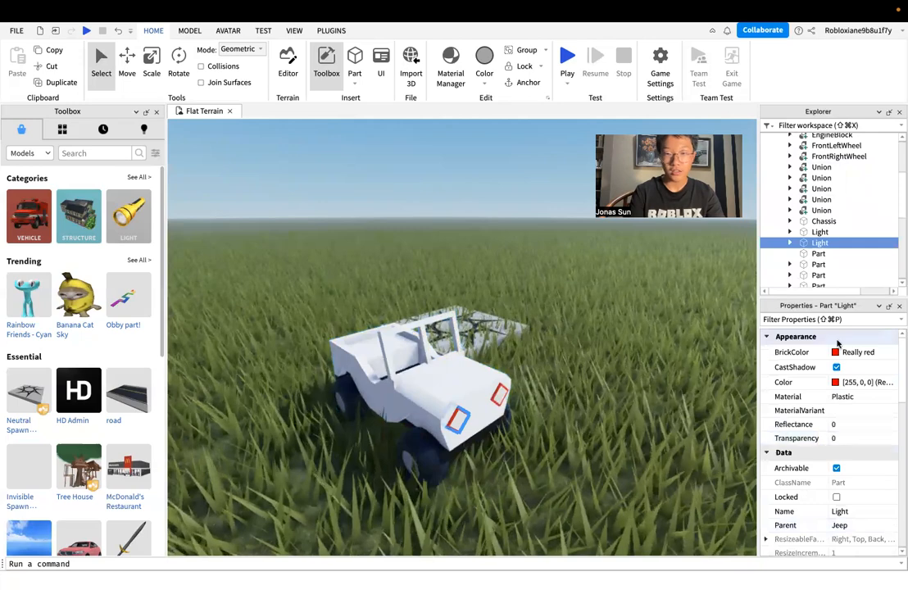
scroll(836, 211, up, 5)
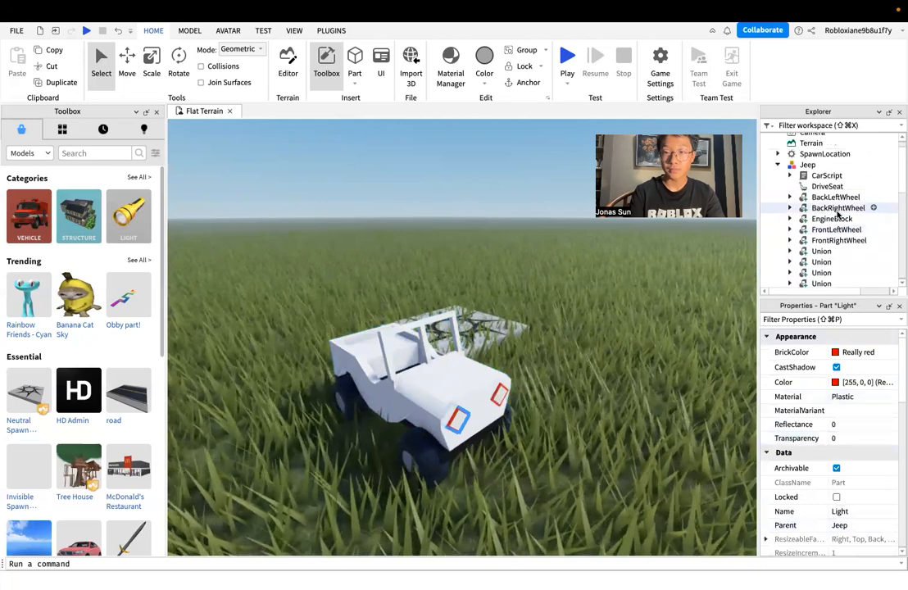
click(806, 175)
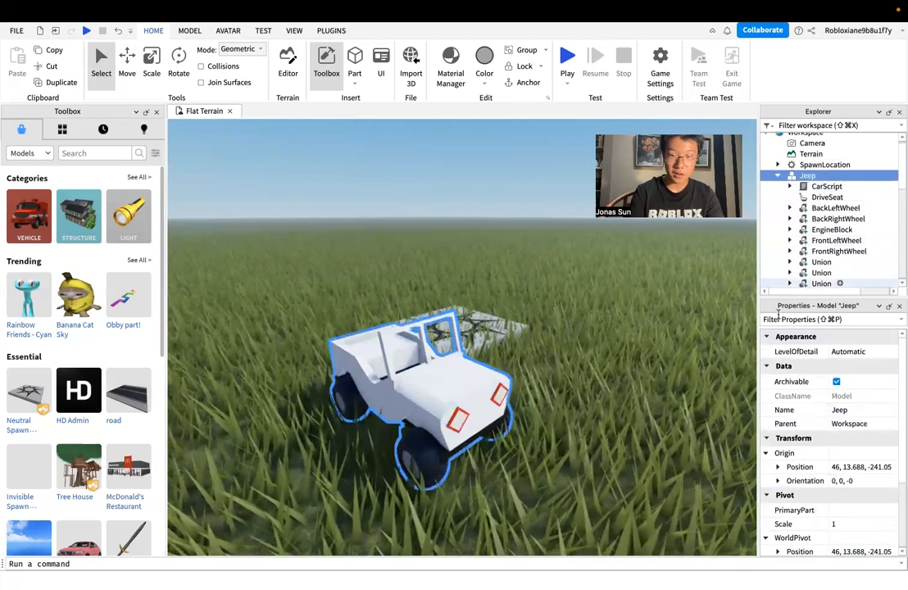
drag(826, 297, 827, 316)
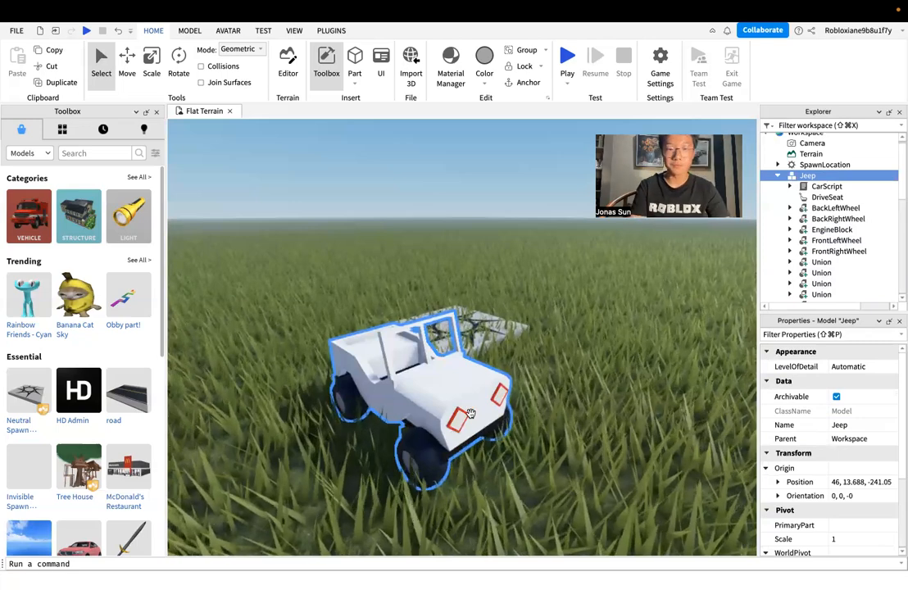
- Color the entire selected Jeep model dark green in one go
right_drag(529, 359, 530, 359)
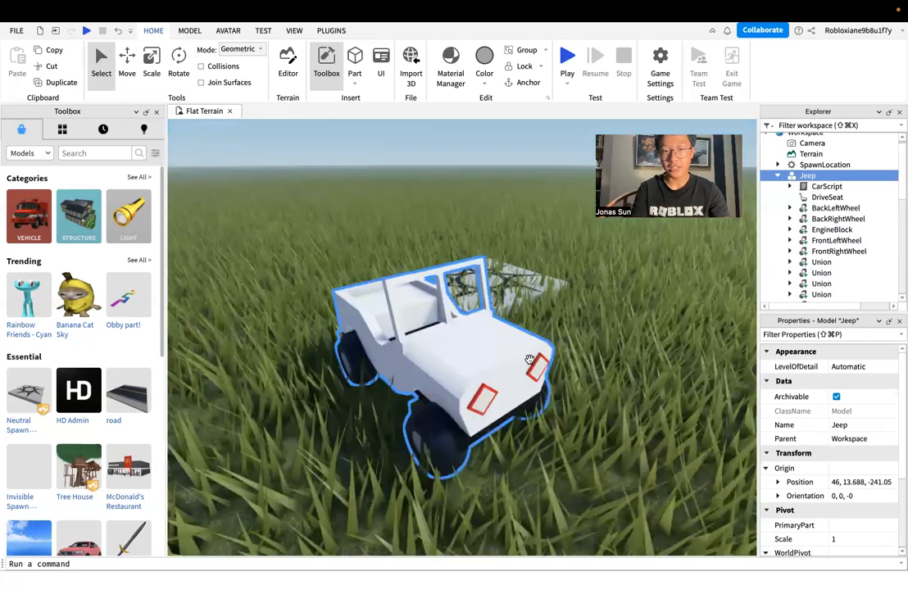
scroll(529, 359, up, 4)
scroll(530, 359, down, 3)
scroll(529, 359, down, 3)
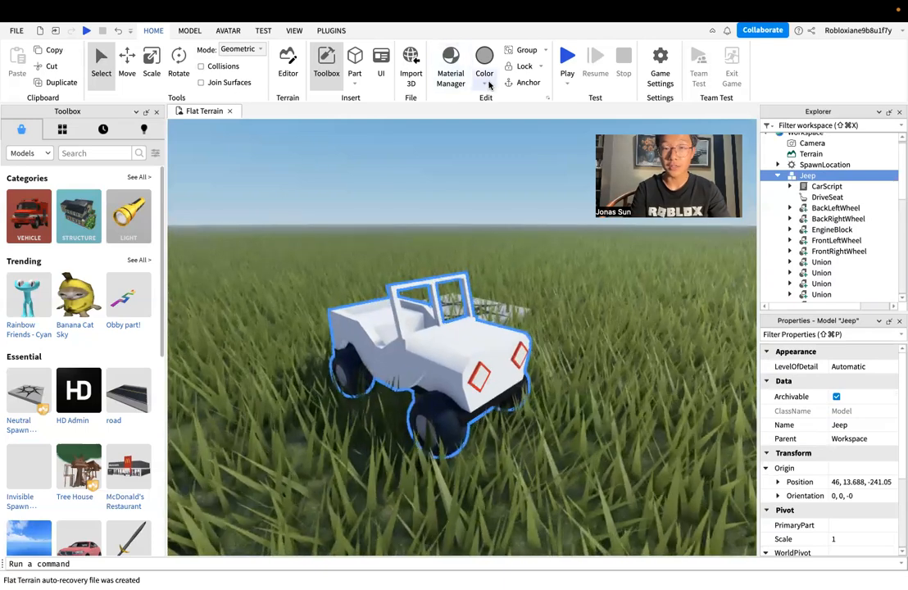
click(489, 84)
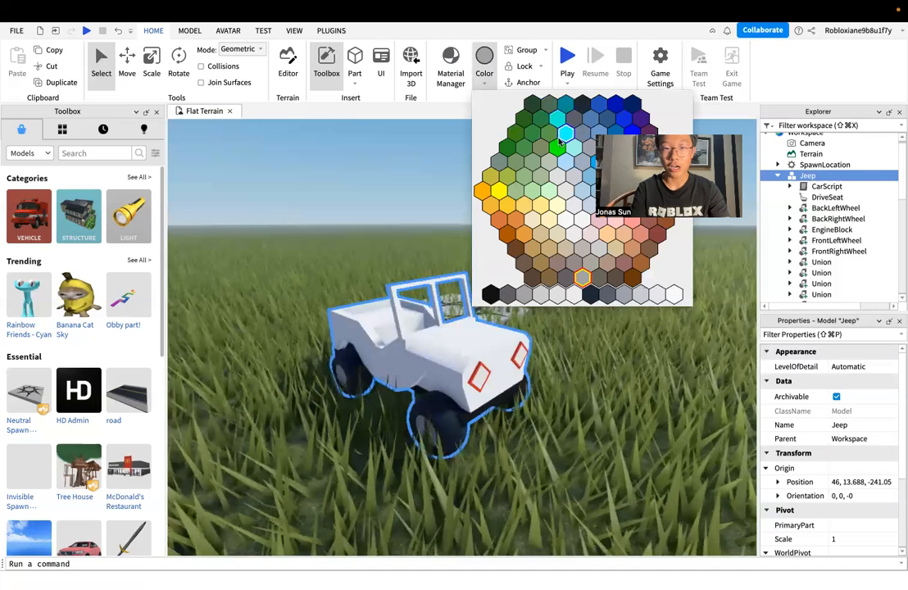
click(524, 119)
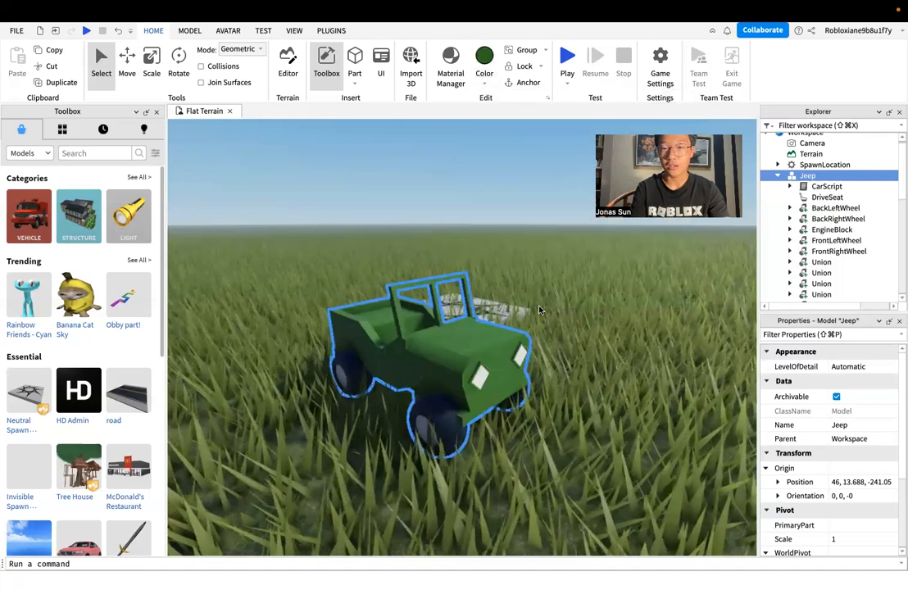
- Deselect the jeep and inspect its green coloring from outside and inside the seating area
right_drag(539, 308, 551, 338)
click(552, 338)
scroll(551, 338, up, 2)
key(w)
key(w)
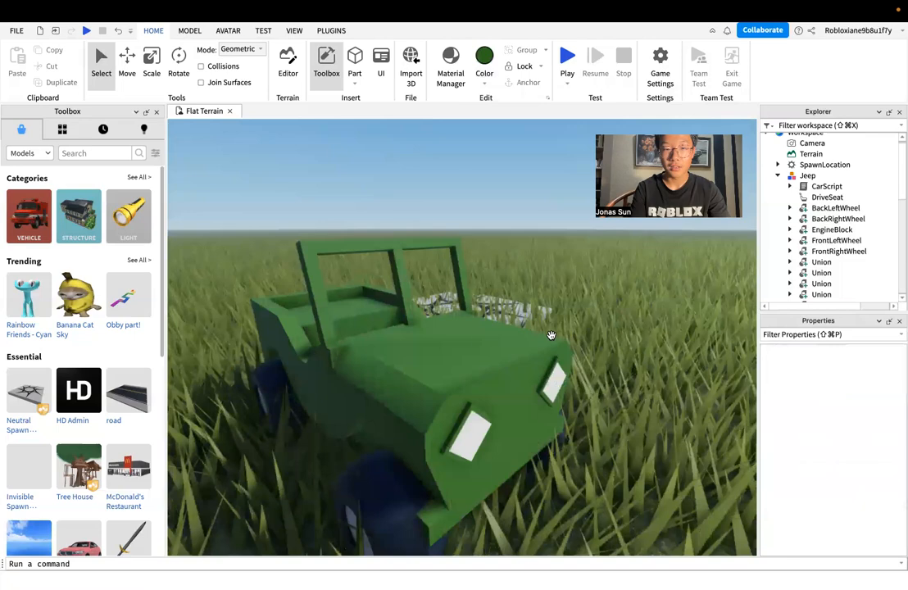
key(a)
key(a)
key(w)
key(a)
right_drag(472, 286, 454, 382)
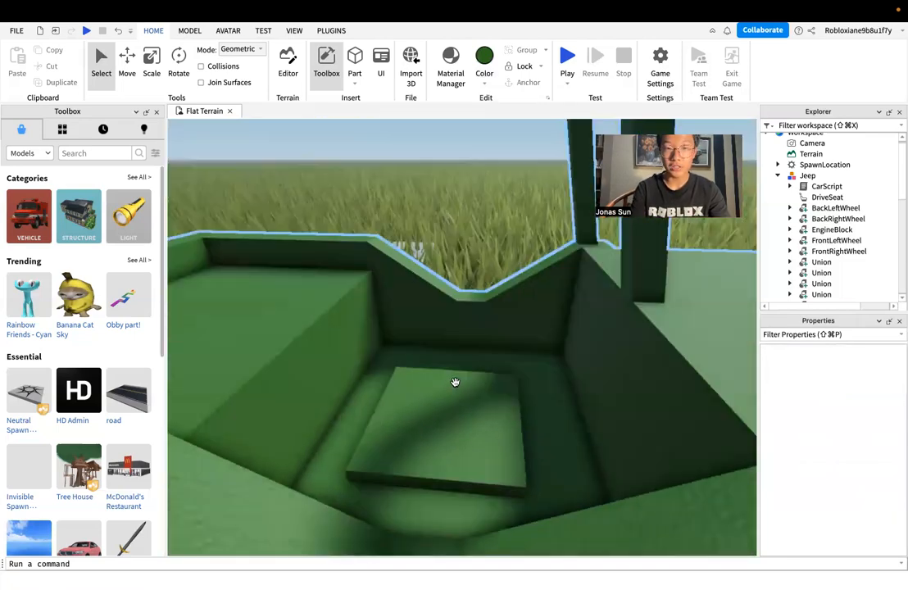
scroll(468, 298, down, 4)
right_drag(468, 298, 504, 314)
key(d)
scroll(505, 314, down, 1)
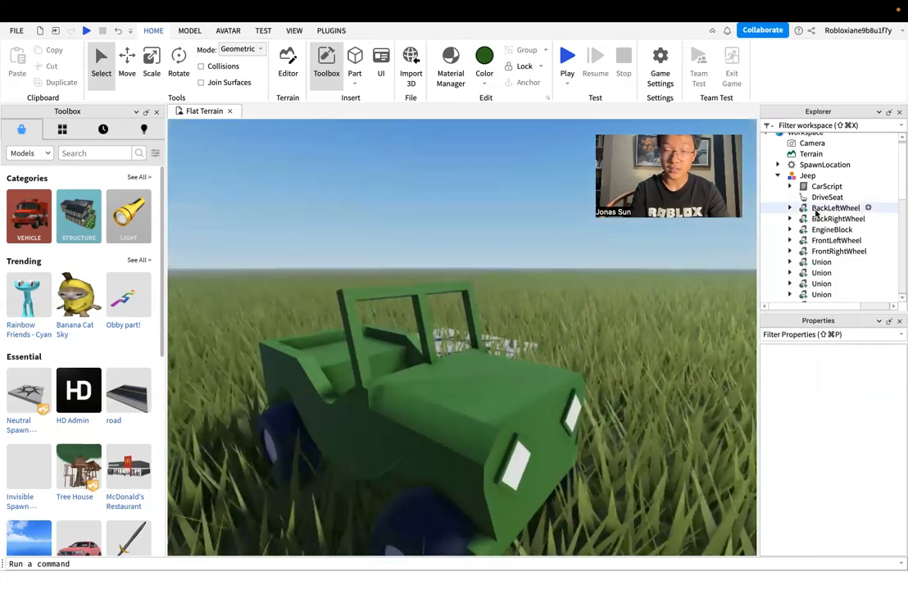
- Undo the dark green coloring of the Jeep model, deselect it and collapse its part list in the Explorer
click(495, 404)
right_drag(495, 403, 495, 406)
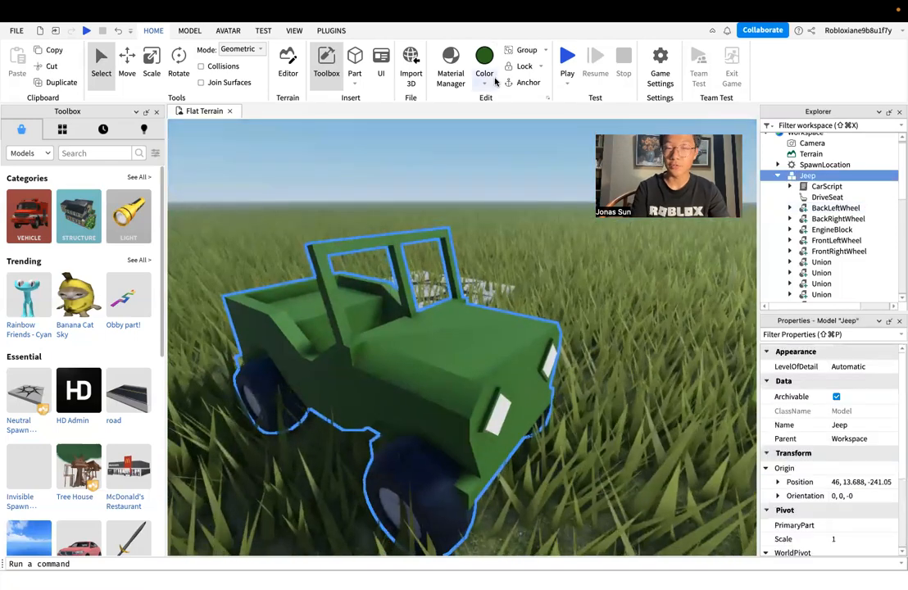
right_drag(522, 301, 523, 305)
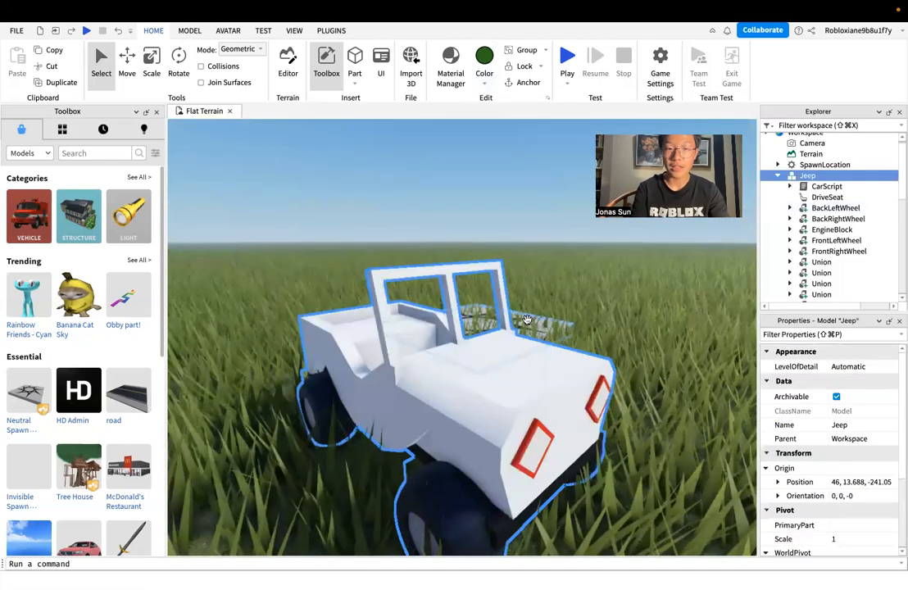
click(623, 322)
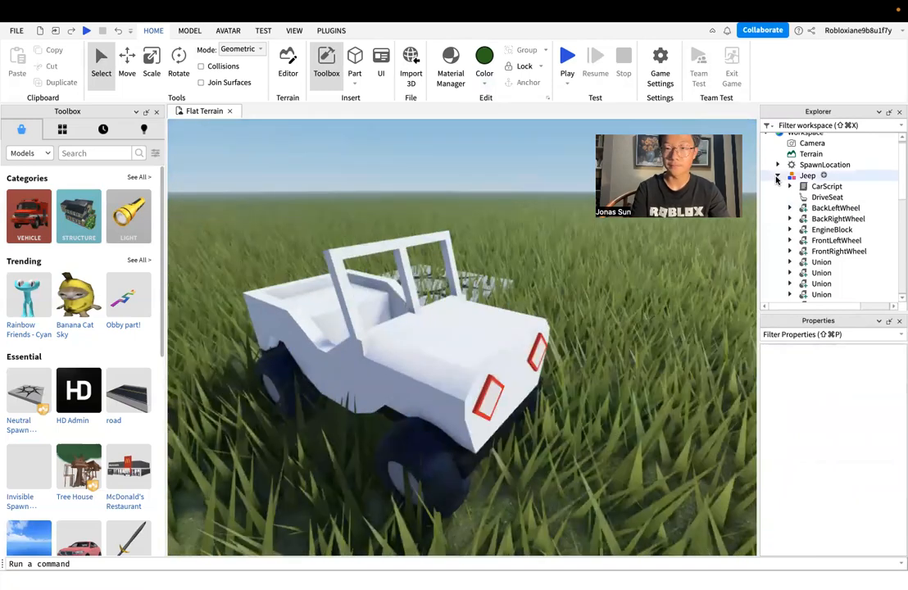
click(778, 176)
- Browse the Structure category of the Toolbox models down to the Military Base section
right_drag(409, 391, 408, 388)
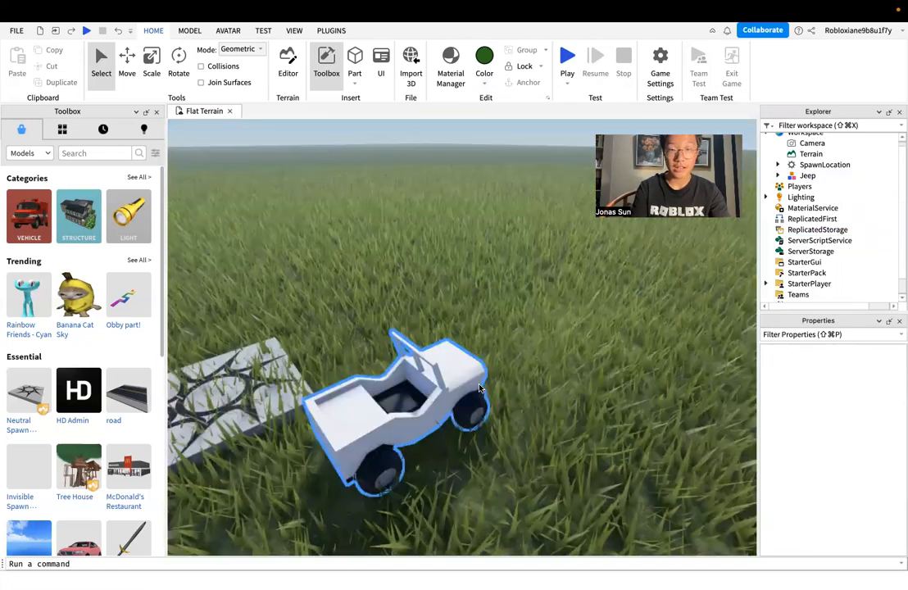
scroll(479, 388, down, 3)
right_drag(479, 387, 479, 388)
click(38, 154)
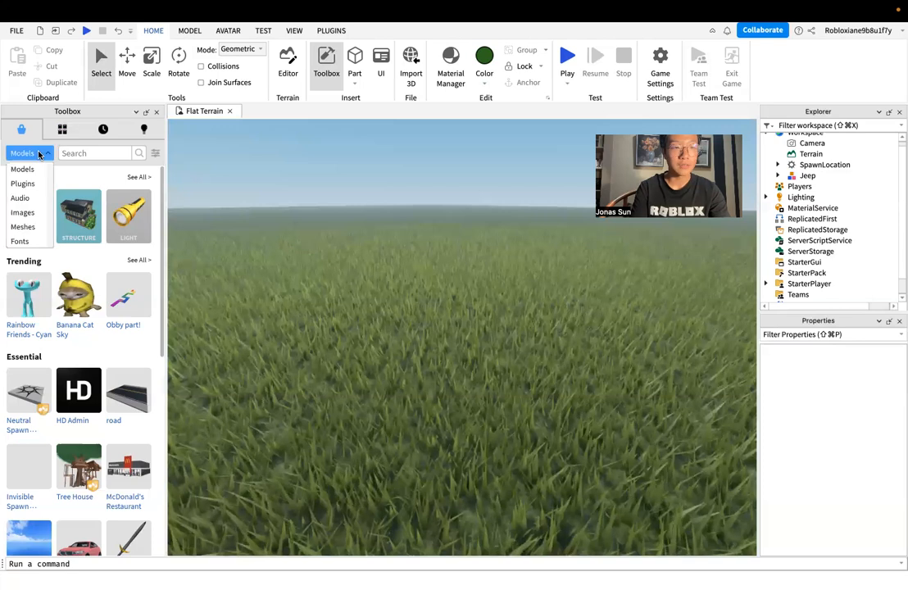
click(37, 169)
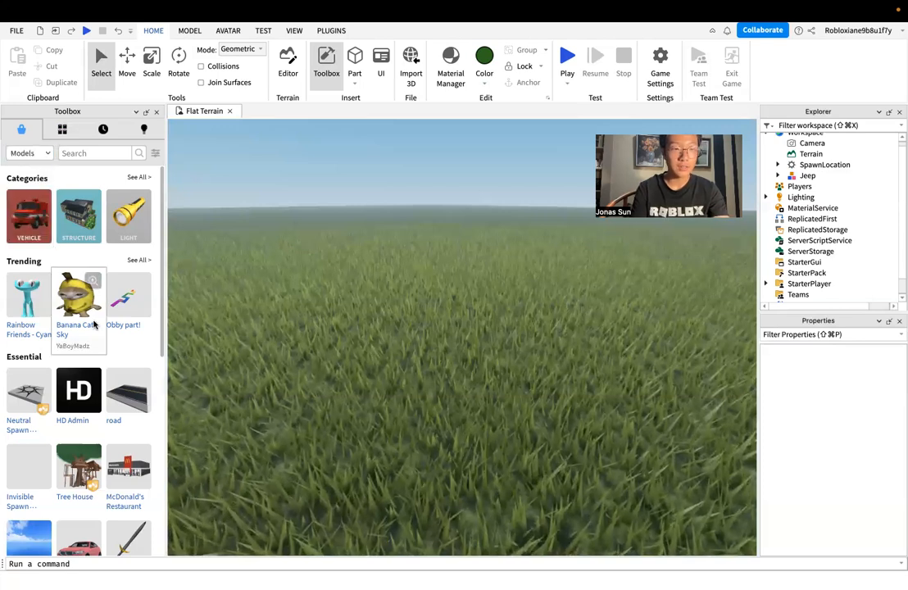
click(82, 205)
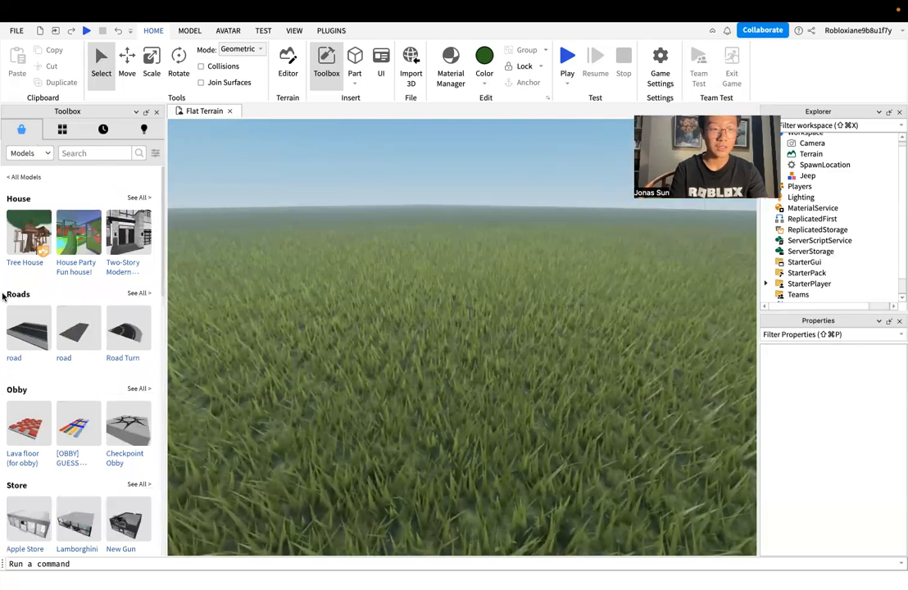
drag(160, 270, 136, 524)
- Insert the Part of Military Base model on the grass near the jeep, accept its script notice and deselect it
right_drag(297, 441, 310, 428)
key(w)
key(s)
right_drag(212, 351, 213, 348)
key(w)
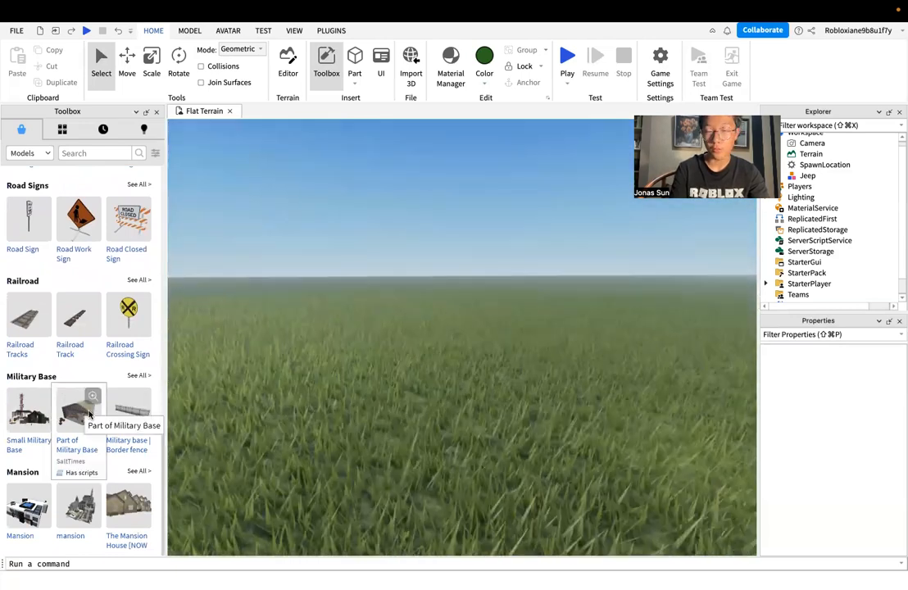
drag(89, 415, 345, 413)
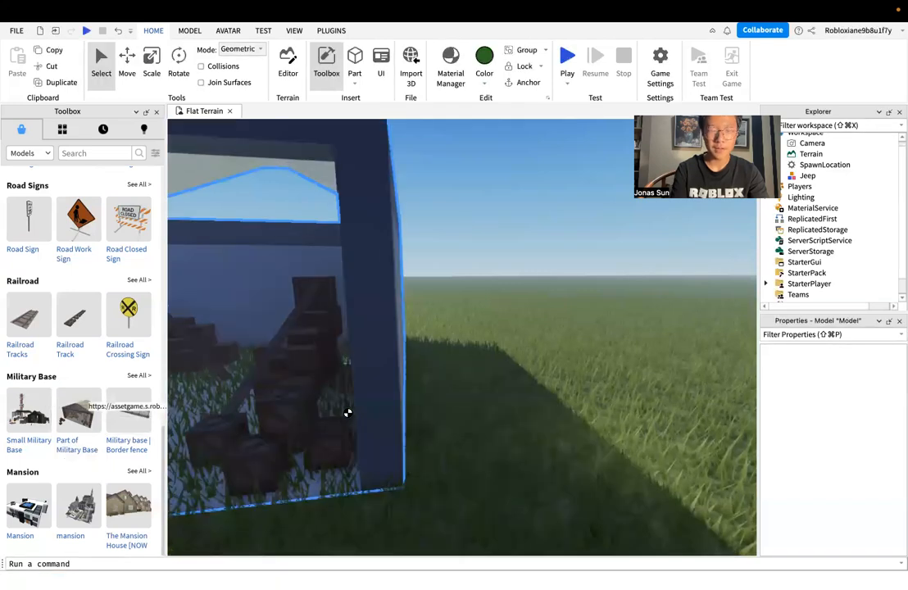
mouse_move(446, 409)
mouse_down()
mouse_move(428, 412)
mouse_move(437, 416)
mouse_up()
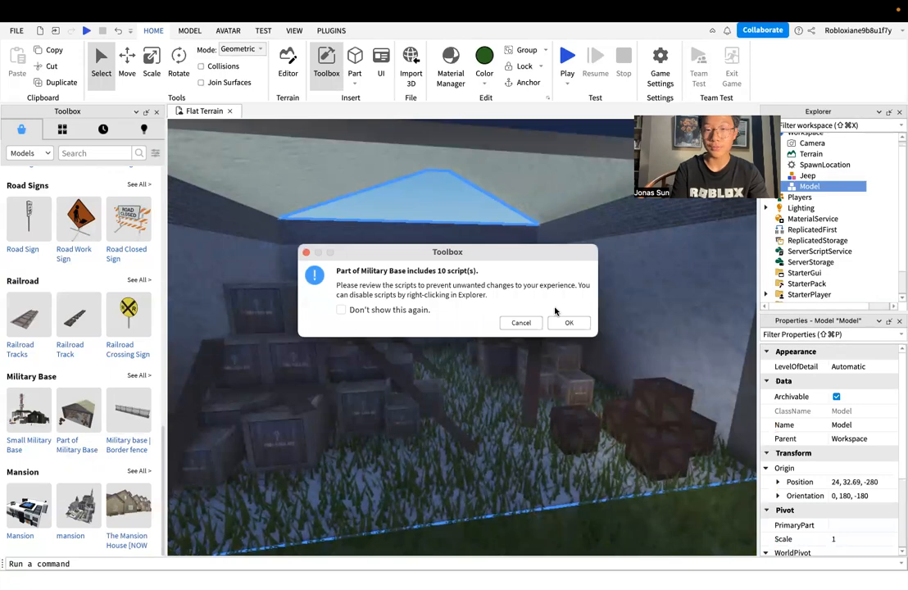
click(568, 322)
scroll(567, 320, down, 5)
click(499, 442)
- Start a play test and run the character into the military building to climb its stacked crates
right_drag(498, 442, 498, 443)
scroll(499, 442, up, 3)
scroll(499, 439, up, 3)
scroll(498, 440, down, 5)
click(568, 59)
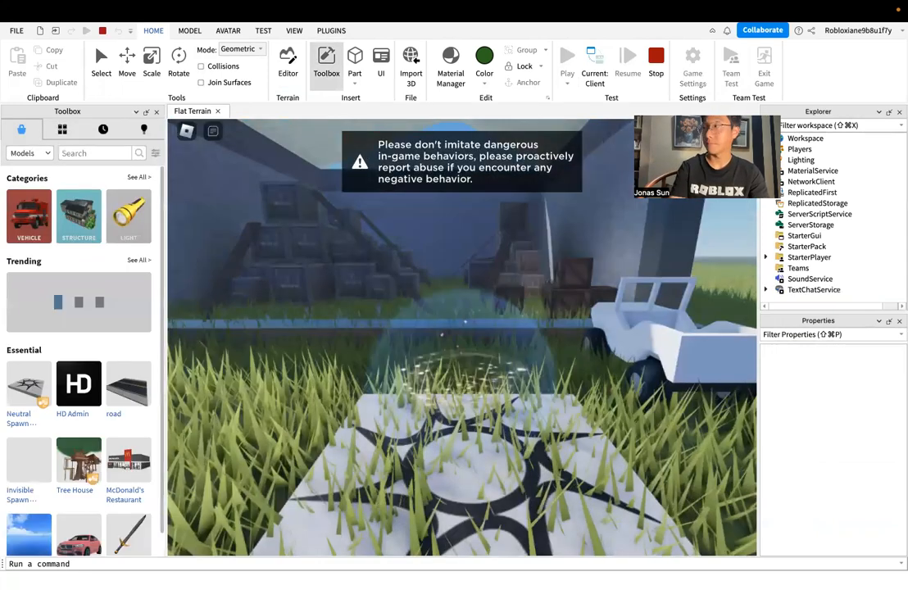
key(w)
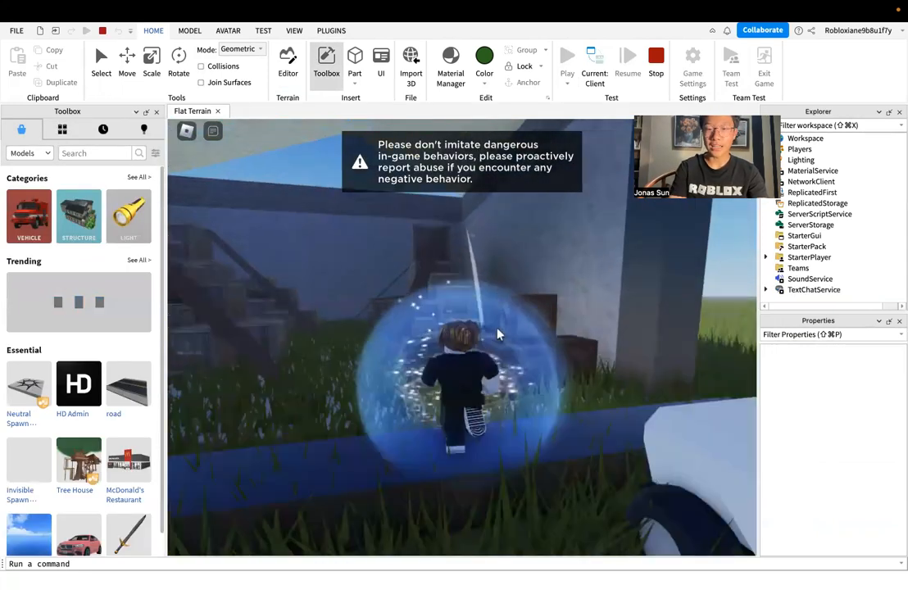
key(w)
key(space)
key(space)
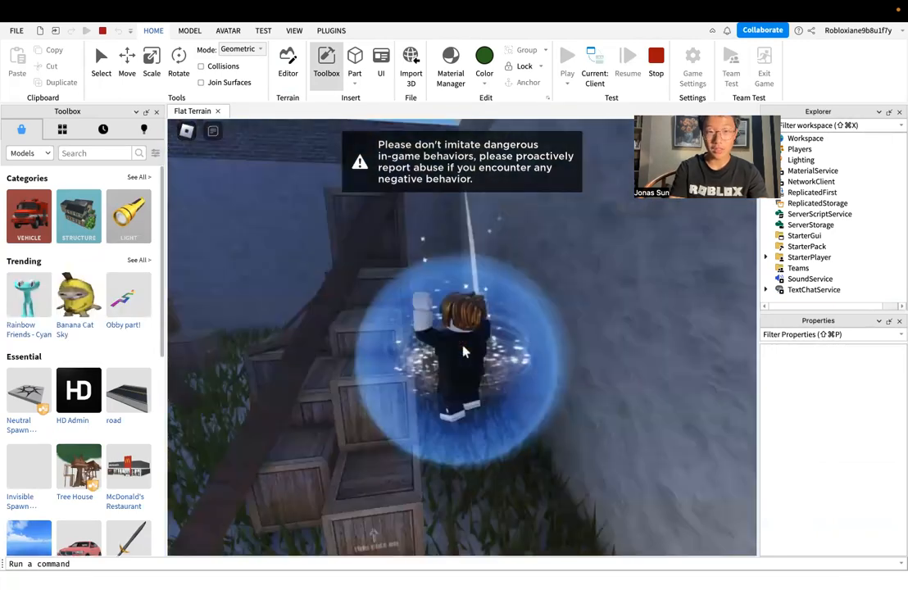
key(w)
key(space)
key(space)
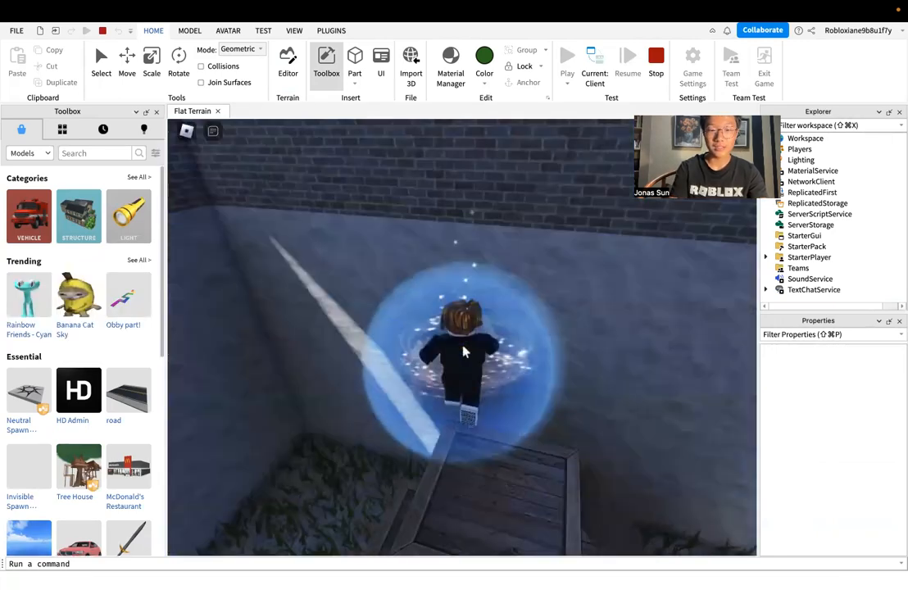
- Jump the character across the remaining crate piles inside the building and head back out towards the jeep
key(w)
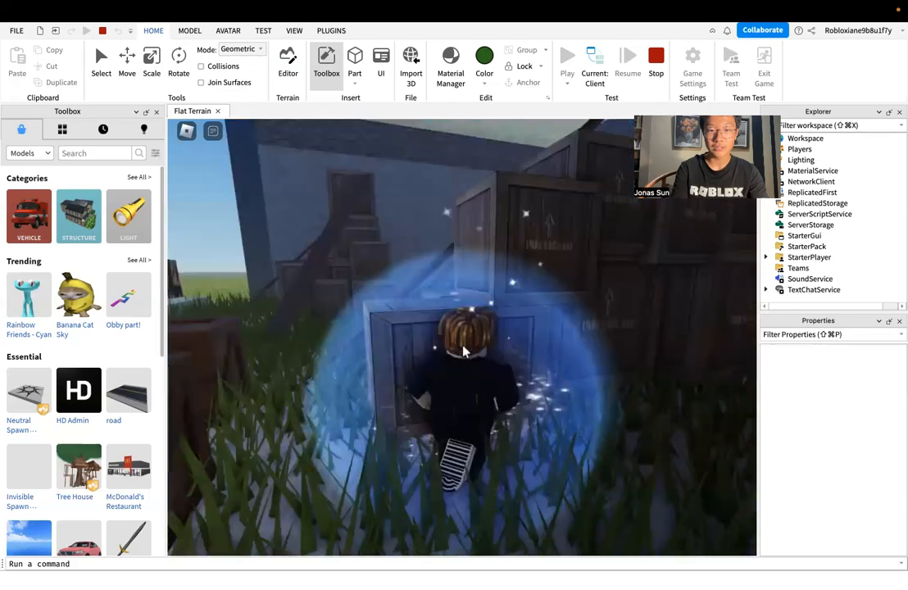
key(w)
key(space)
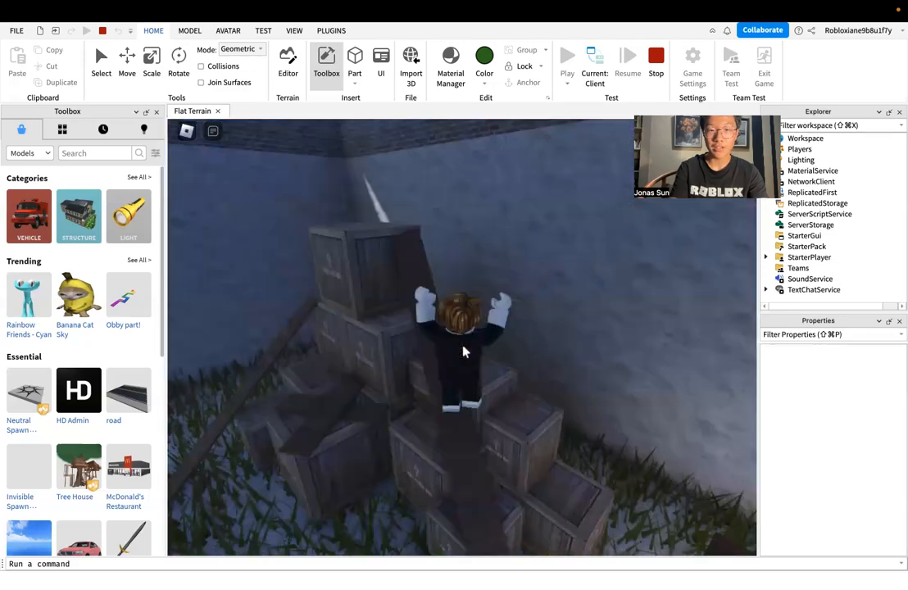
key(w)
key(space)
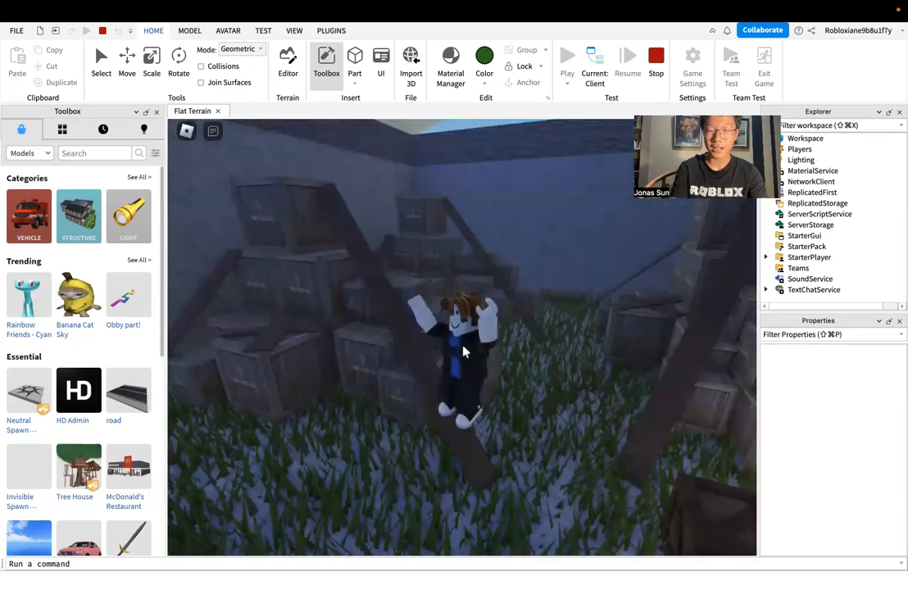
key(w)
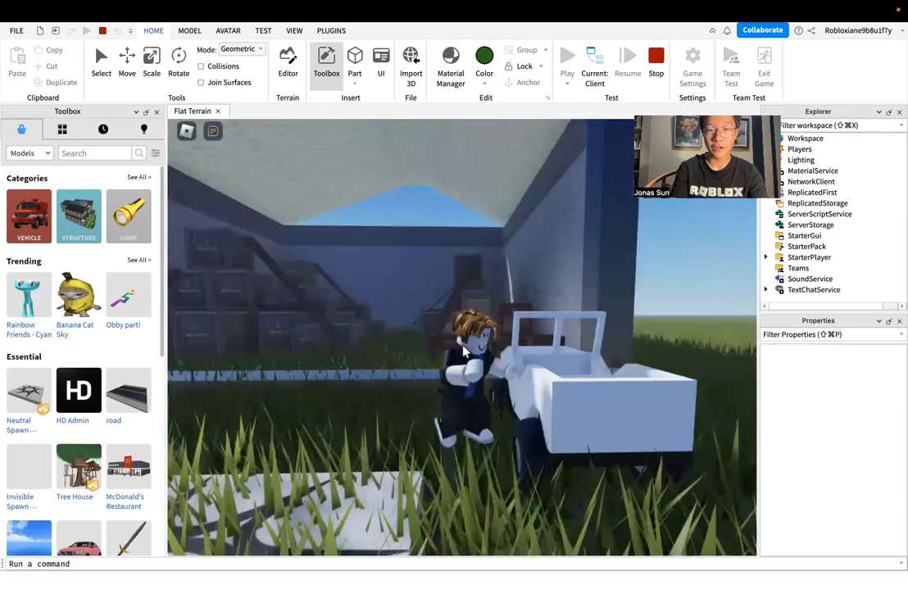
- Move the character around the lawn and spawn point to view the building's open front from outside
key(w)
key(space)
key(s)
key(space)
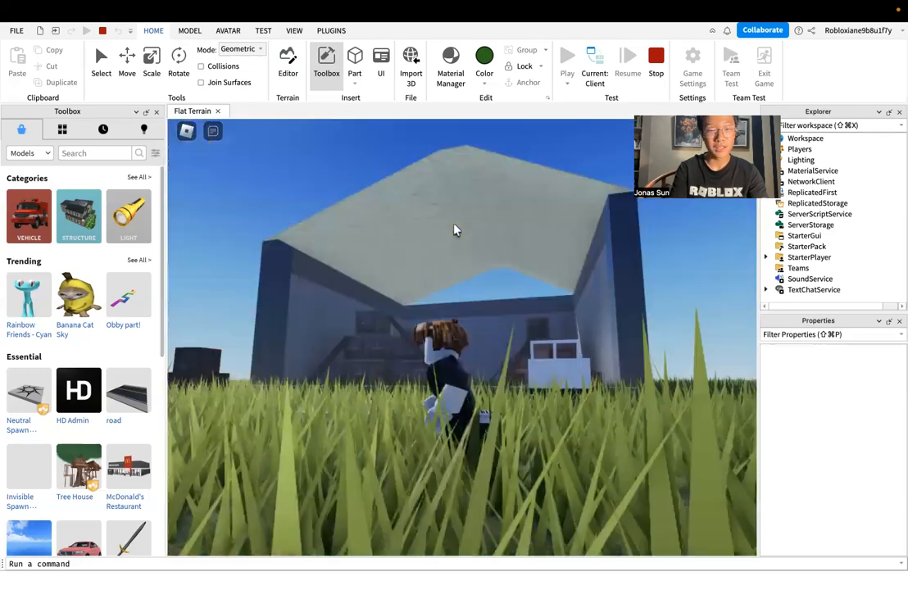
key(w)
key(space)
key(a)
key(w)
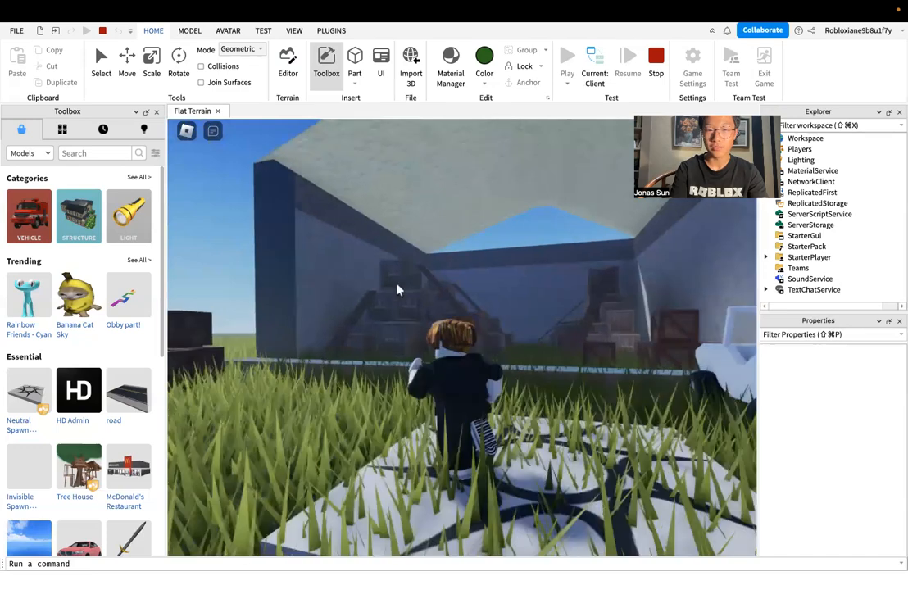
key(a)
right_drag(508, 388, 426, 402)
key(w)
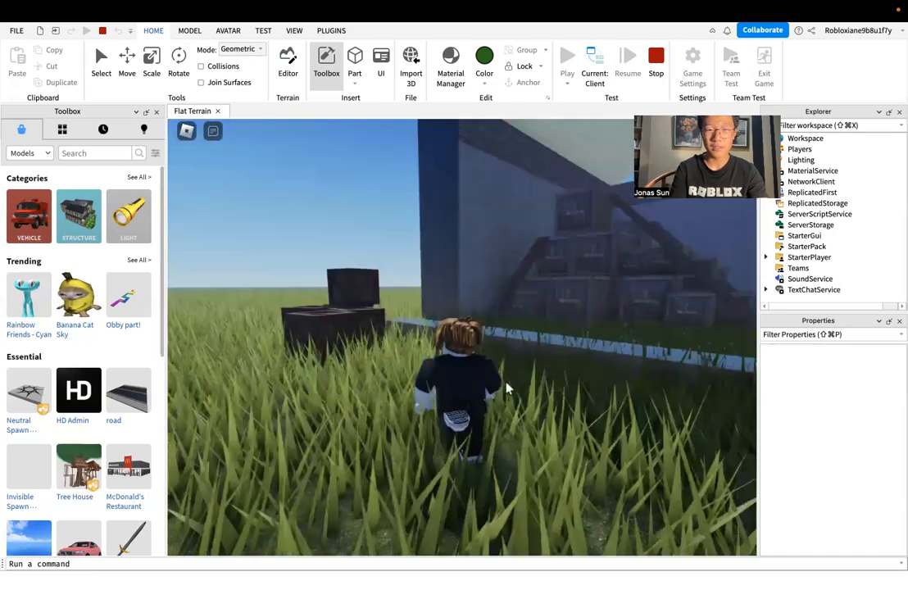
- Run the character through the building's crates once more, return to the spawn point and stop the play test
key(w)
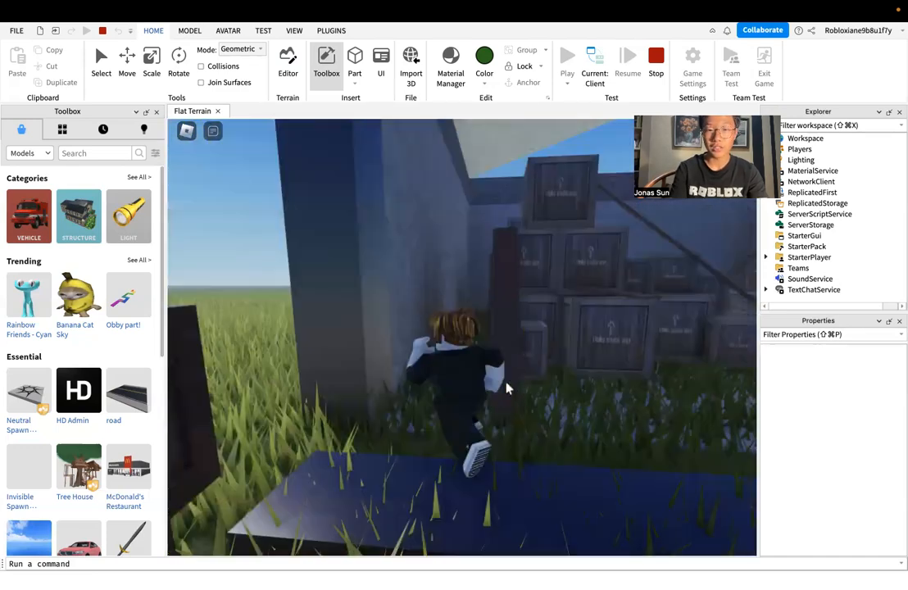
key(w)
key(space)
key(space)
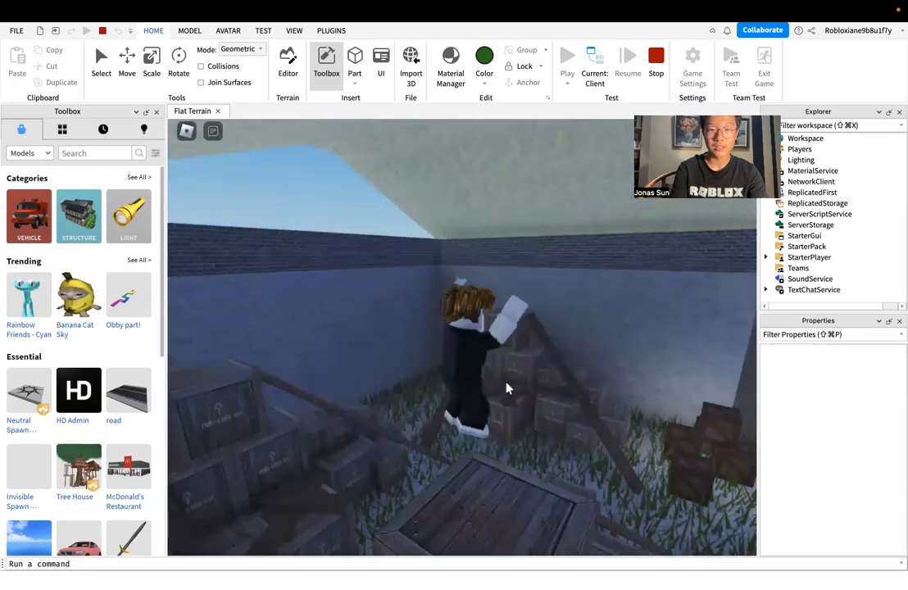
key(s)
key(d)
key(w)
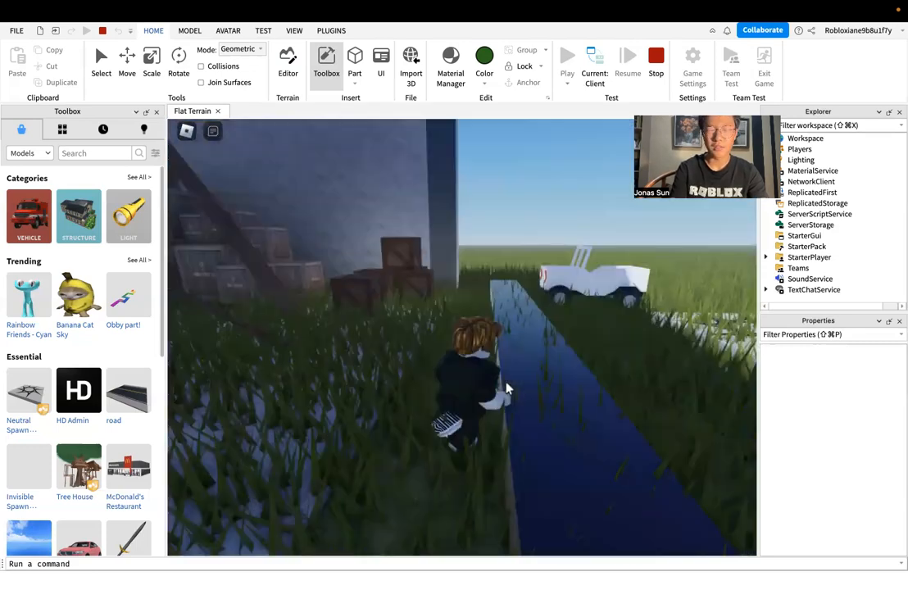
key(d)
key(s)
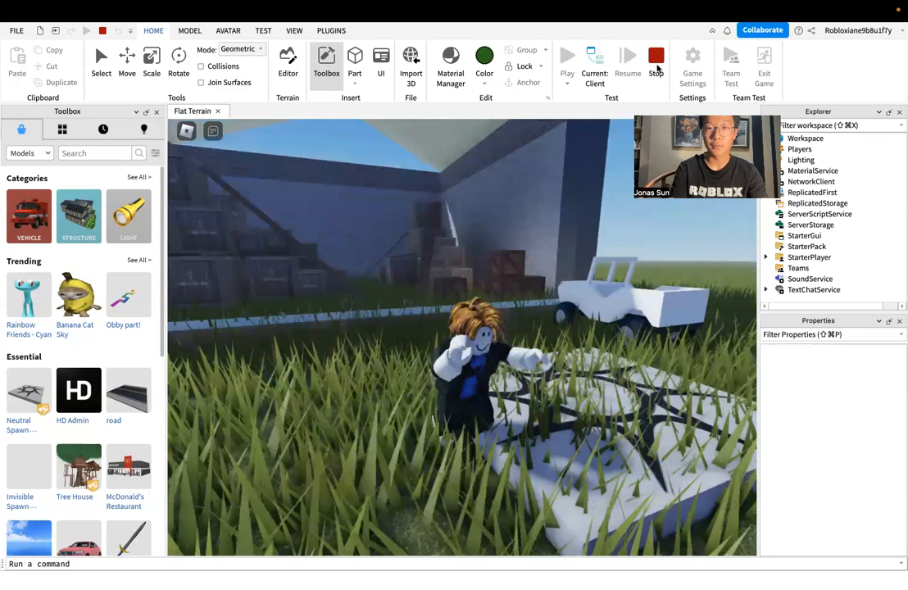
click(656, 59)
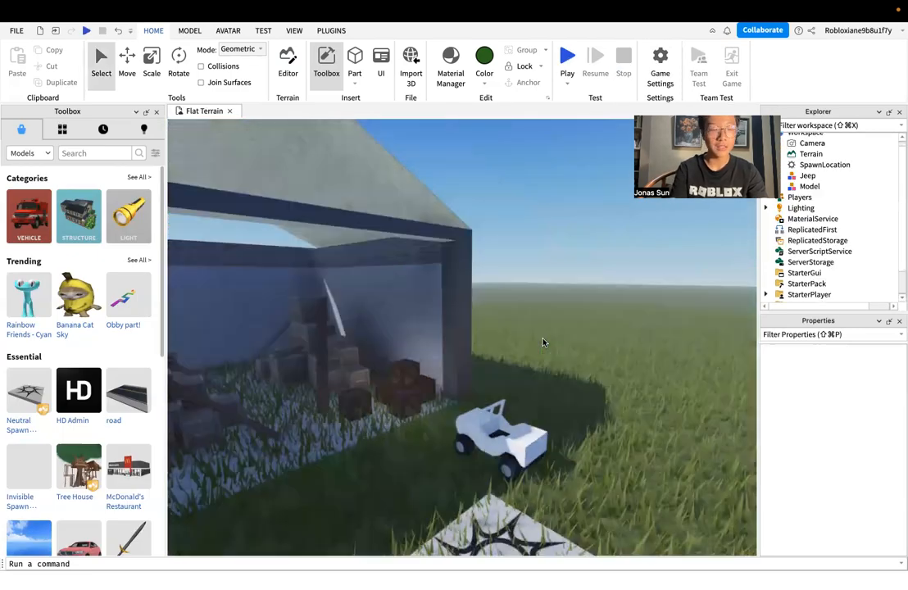
- Inspect the inserted military building together with the jeep and spawn point in the edit view
key(d)
right_drag(542, 343, 562, 353)
key(w)
key(s)
key(s)
key(w)
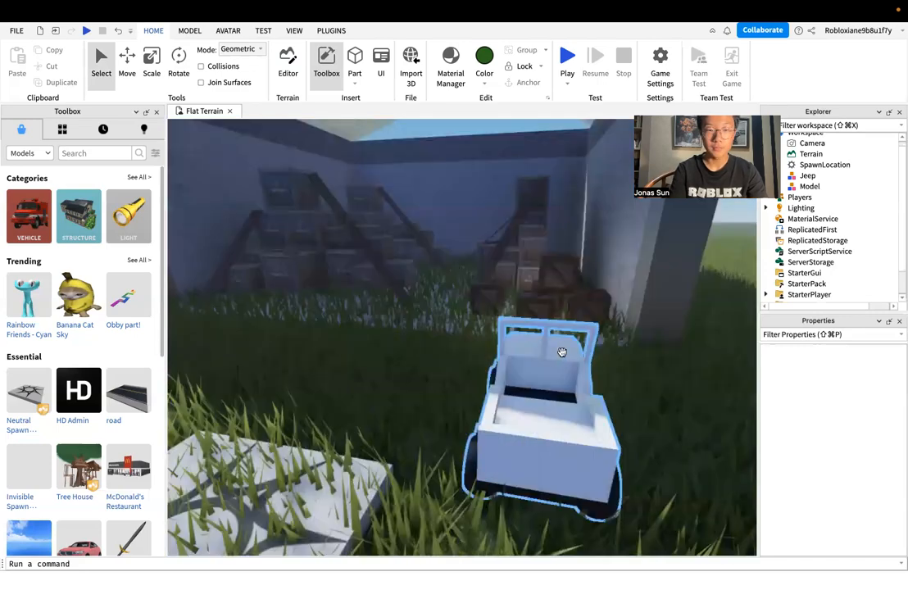
click(562, 353)
key(s)
click(493, 308)
right_drag(492, 307, 513, 319)
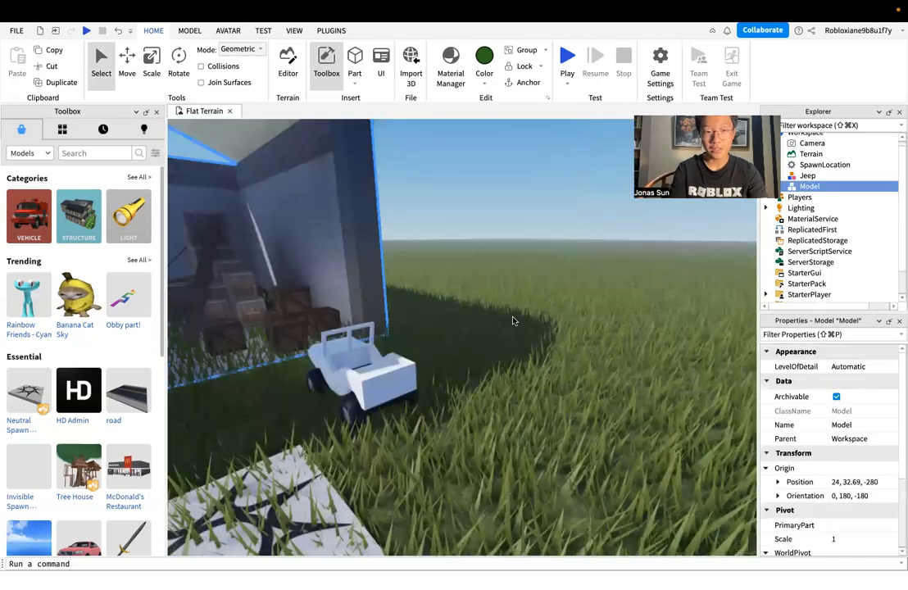
key(a)
key(s)
- Deselect the military building, frame the grass beside the spawn point and browse the Toolbox's Essential models for the Sword
click(572, 335)
right_drag(573, 335, 573, 336)
key(w)
key(a)
key(s)
key(w)
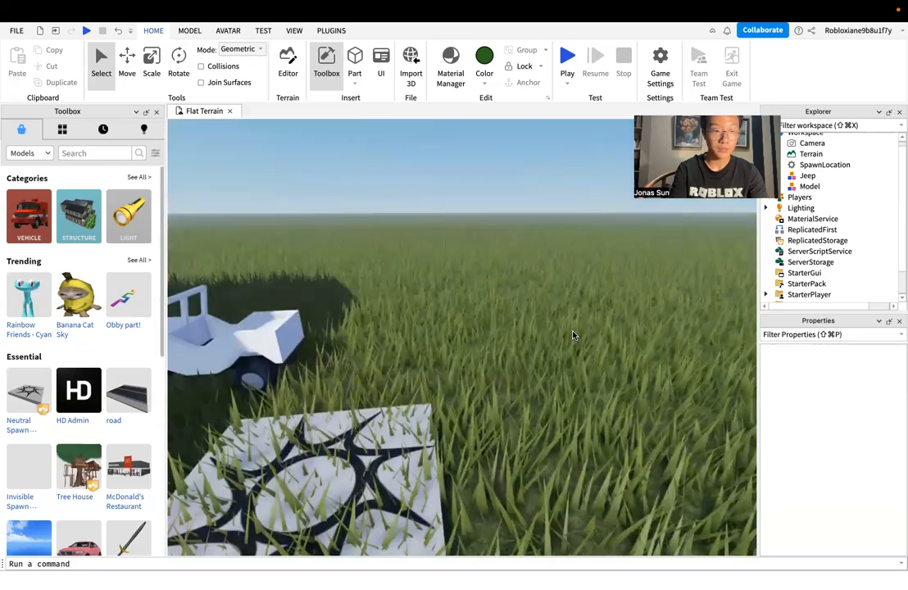
key(a)
scroll(32, 463, down, 5)
scroll(106, 356, up, 6)
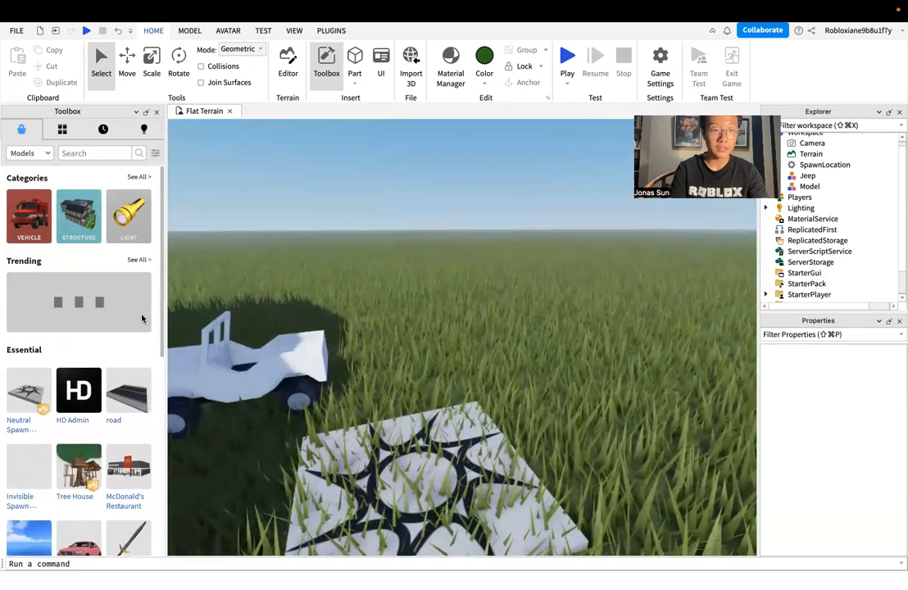
scroll(162, 295, down, 5)
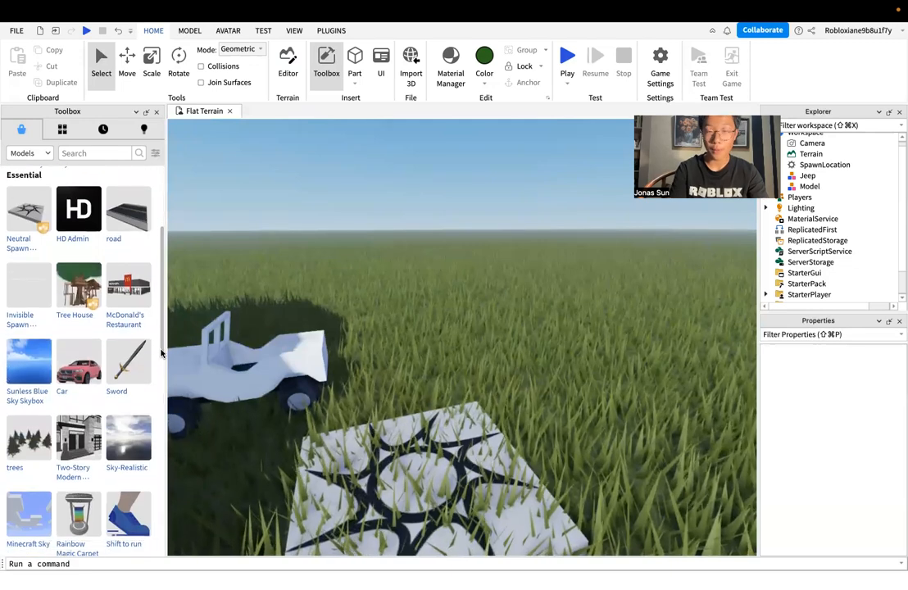
- Insert the Sword model from the Toolbox on the grass beside the spawn point and accept its script notice
click(408, 359)
right_drag(407, 359, 405, 356)
key(s)
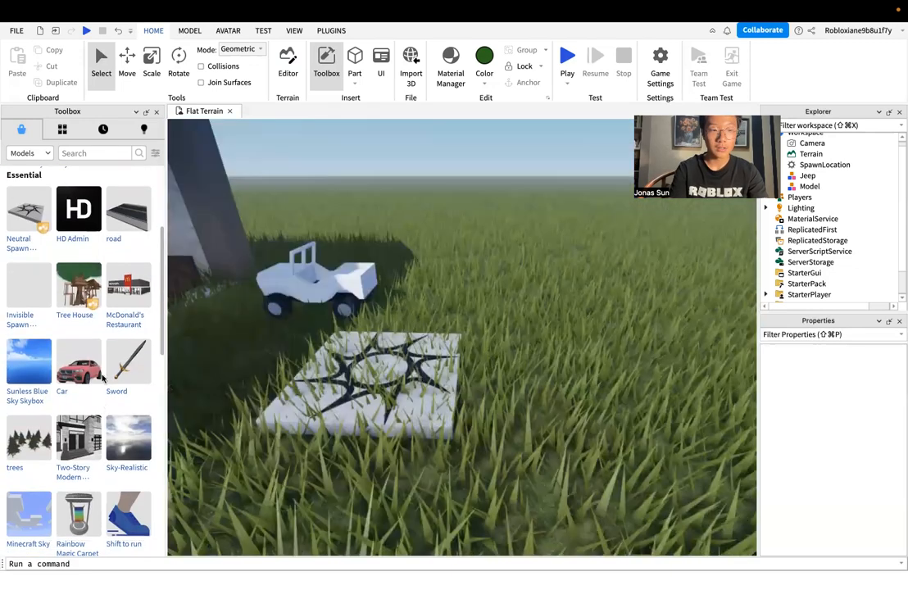
mouse_move(131, 370)
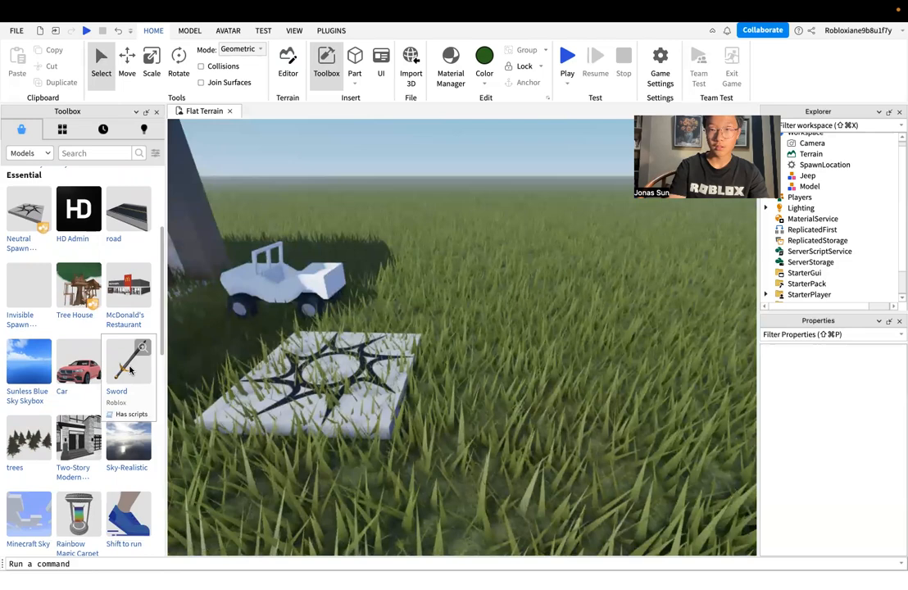
drag(131, 370, 422, 384)
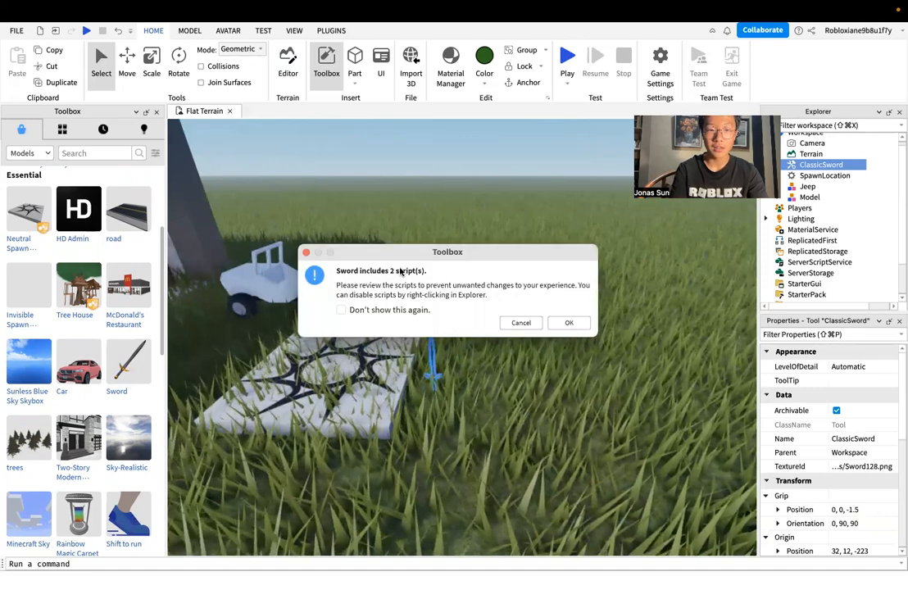
click(562, 323)
scroll(548, 384, up, 5)
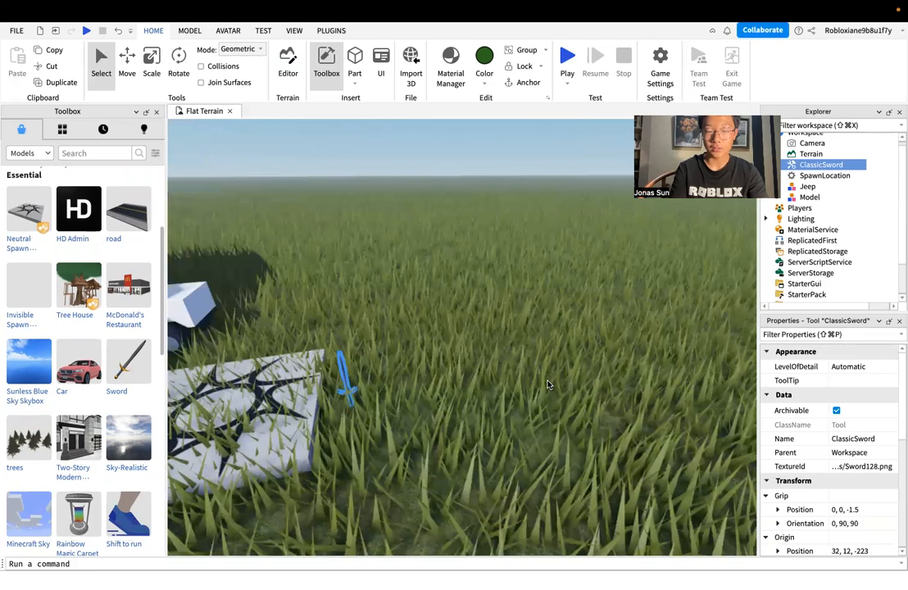
- Examine the inserted sword beside the spawn point from several distances and angles
scroll(547, 384, down, 5)
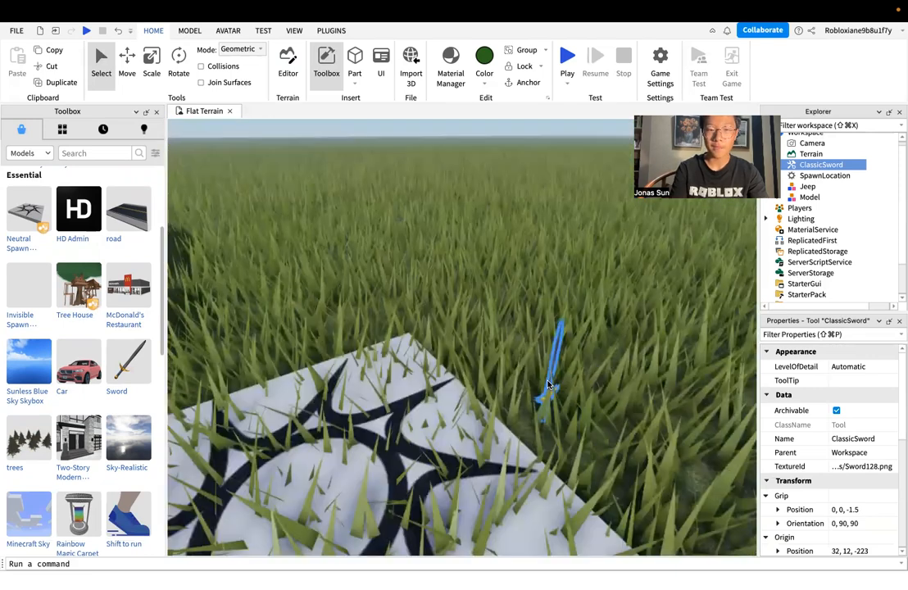
key(w)
key(s)
key(d)
key(a)
key(w)
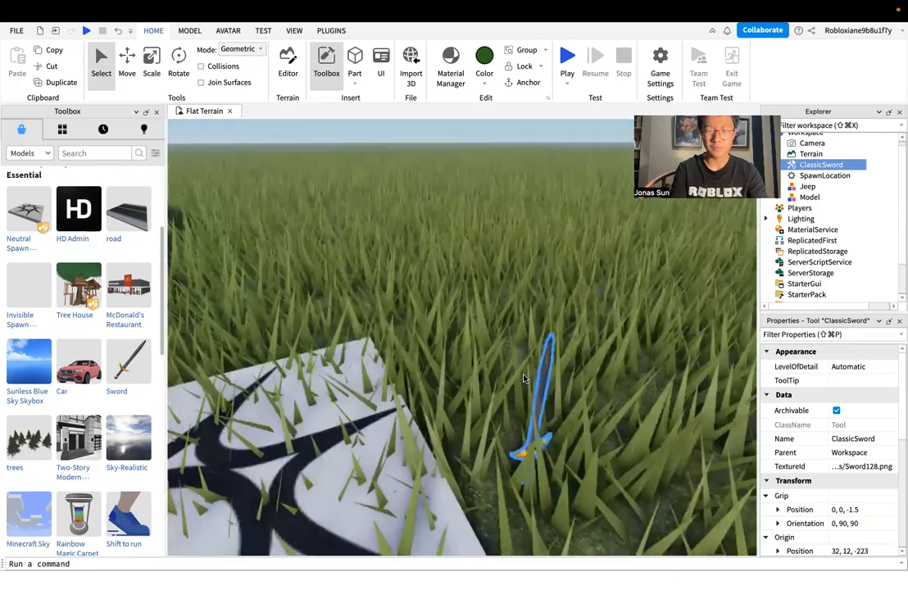
right_drag(523, 378, 526, 377)
key(s)
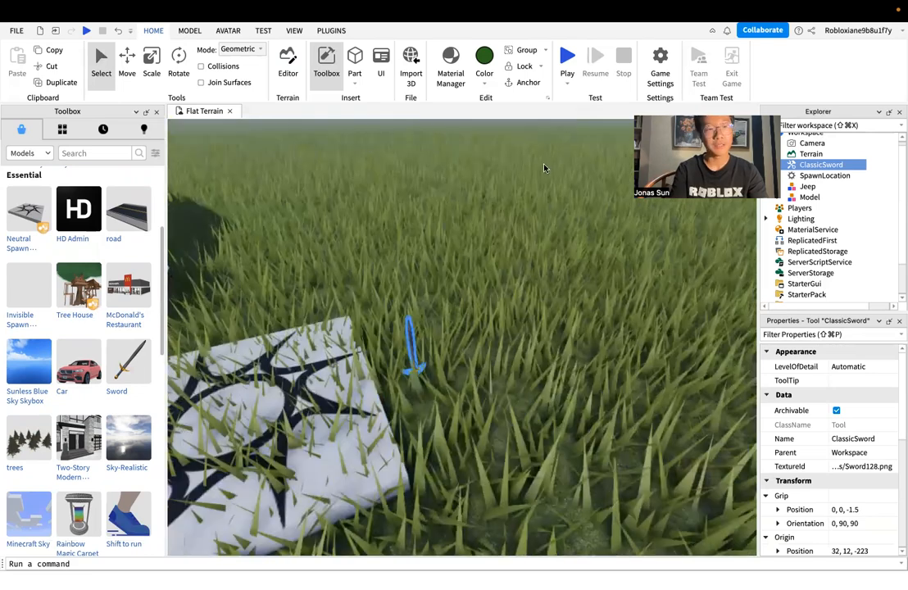
key(a)
key(d)
key(a)
key(s)
key(w)
key(d)
key(a)
key(s)
- Move the sword across the grass away from the spawn point to about 32, 12, -220
right_drag(513, 218, 513, 222)
key(w)
key(d)
key(a)
key(s)
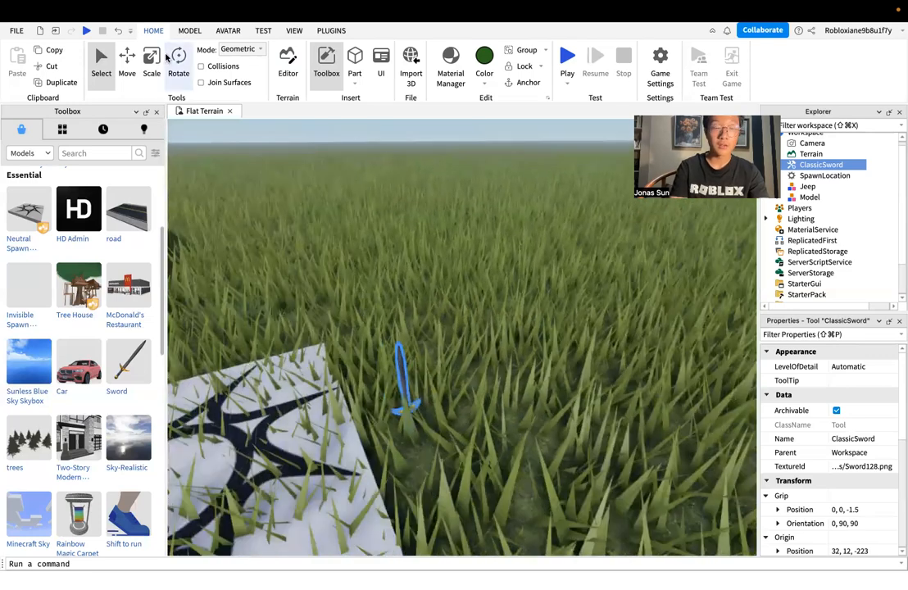
click(127, 68)
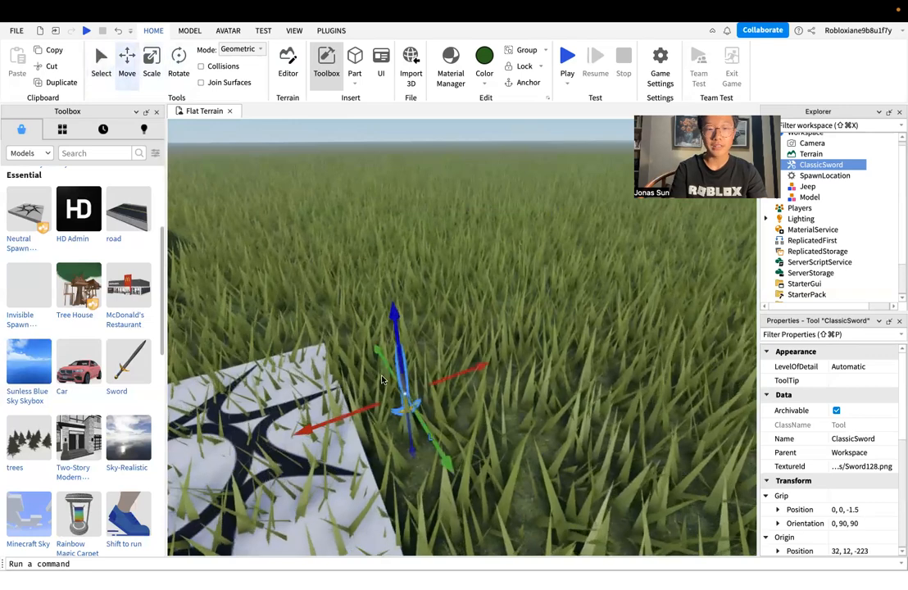
drag(437, 376, 500, 365)
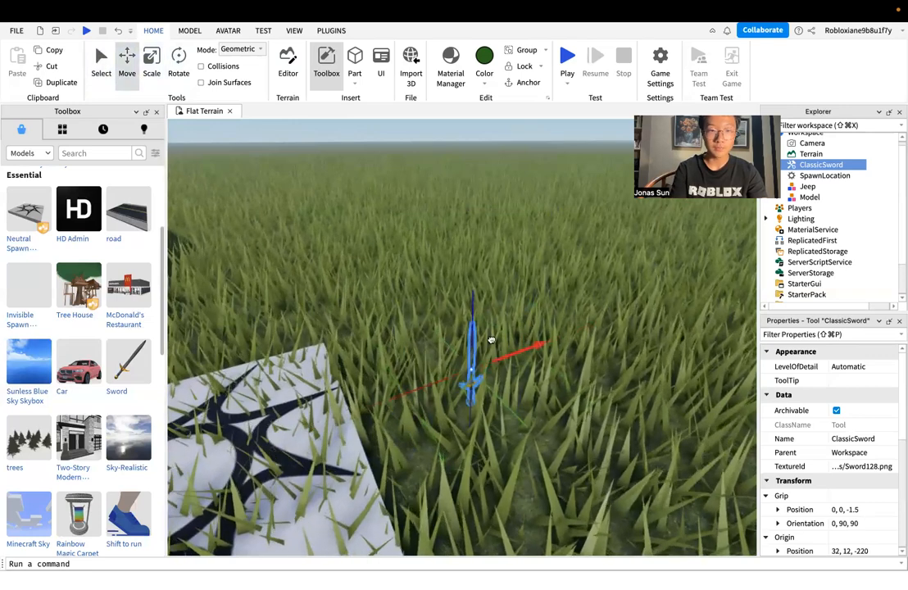
- Scale the sword up to several times its size, deselect it and inspect its blade and handle
click(157, 79)
right_drag(476, 248, 483, 257)
scroll(483, 258, down, 1)
scroll(454, 359, down, 1)
drag(456, 376, 458, 353)
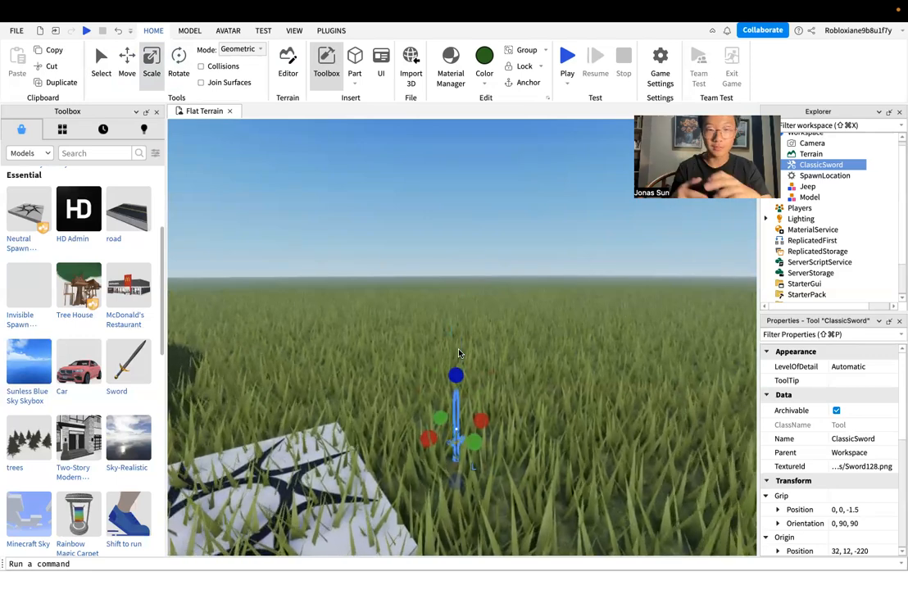
right_drag(486, 371, 487, 364)
scroll(487, 369, up, 1)
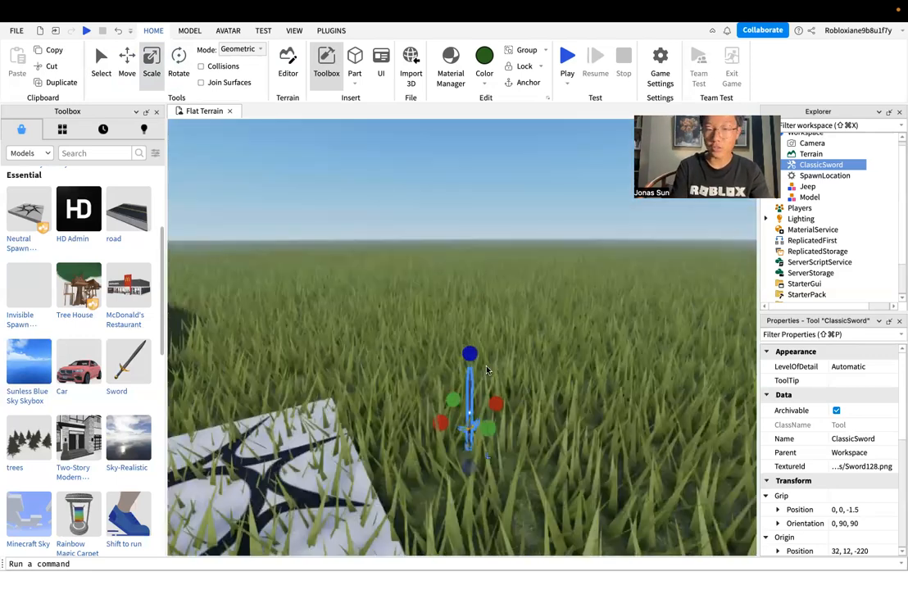
drag(471, 357, 501, 206)
click(525, 240)
scroll(525, 242, up, 1)
right_drag(525, 240, 498, 248)
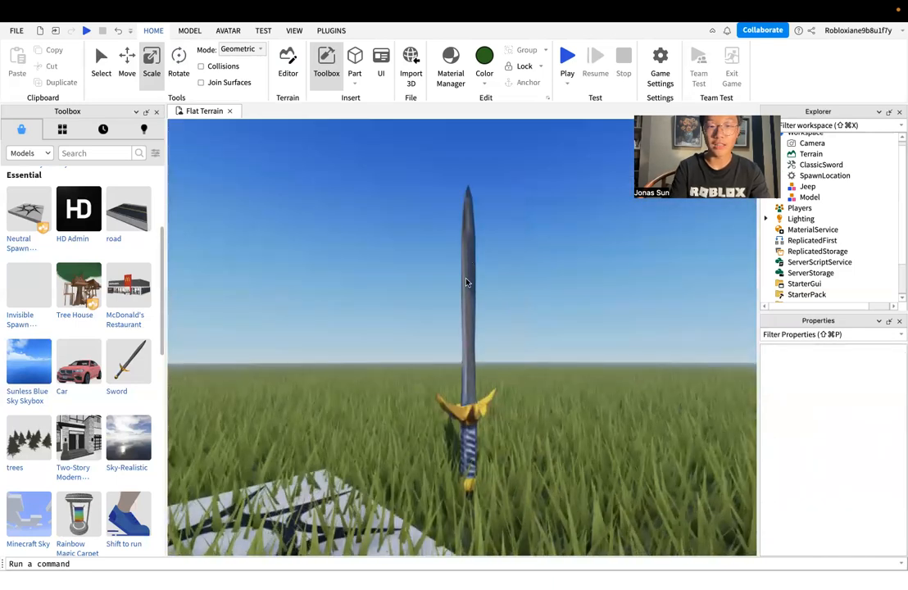
scroll(465, 319, up, 4)
right_drag(475, 459, 515, 390)
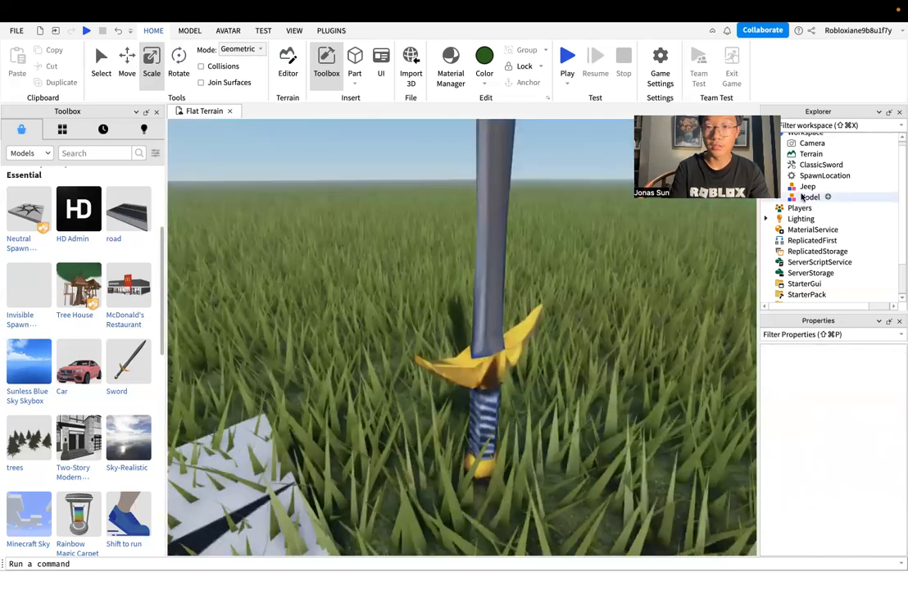
- Select ClassicSword again, scale it down somewhat and deselect it to check its size beside the spawn point
click(805, 166)
right_drag(571, 257, 569, 263)
scroll(570, 263, down, 3)
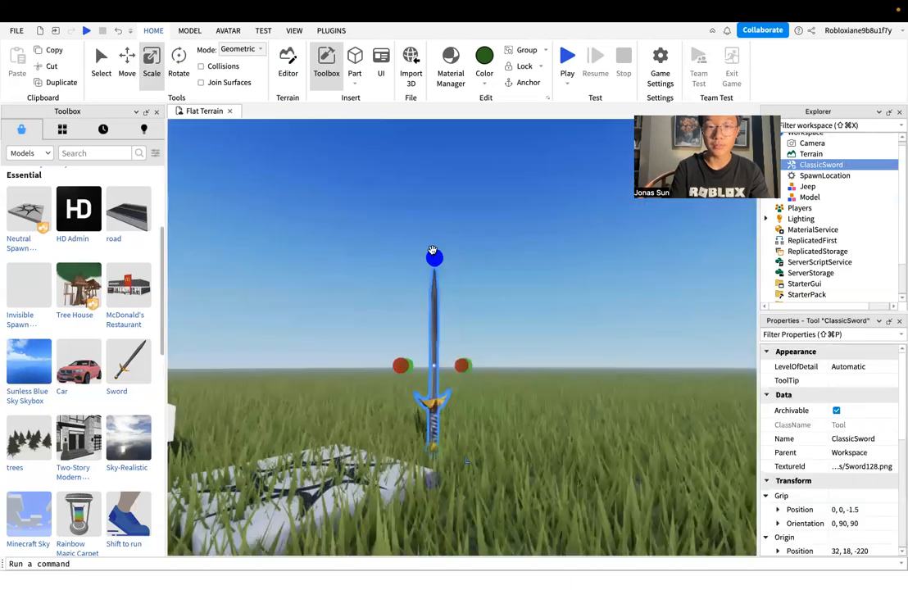
drag(433, 298, 434, 330)
click(480, 326)
right_drag(480, 326, 487, 335)
scroll(484, 330, up, 5)
scroll(483, 330, down, 6)
scroll(483, 330, up, 3)
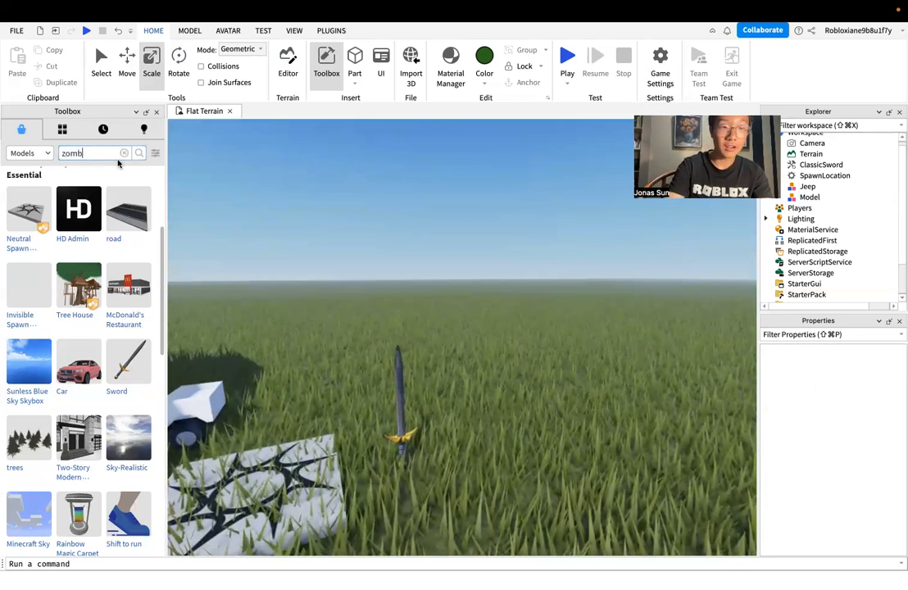
- Search the Toolbox models for "zombie" and insert "moving zombie (doesnt attack)" on the grass beyond the jeep, accepting its script notice
text(ie)
key(Return)
right_drag(428, 326, 428, 326)
key(w)
key(w)
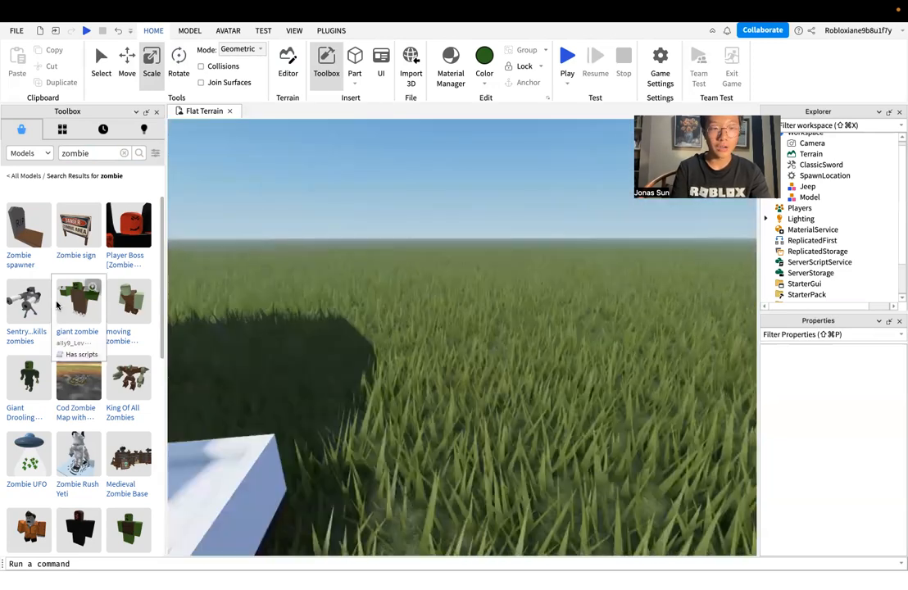
right_drag(302, 321, 302, 321)
drag(91, 320, 354, 404)
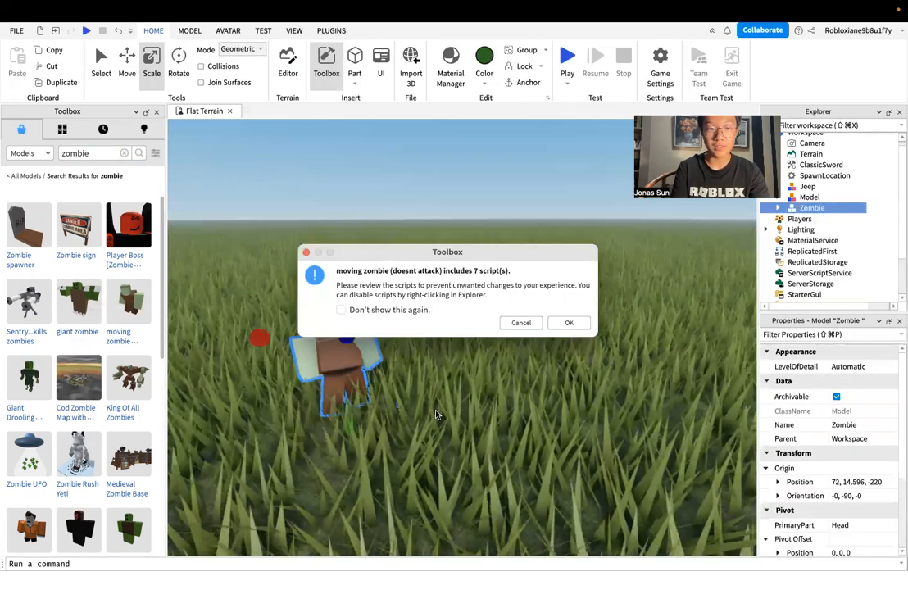
click(568, 324)
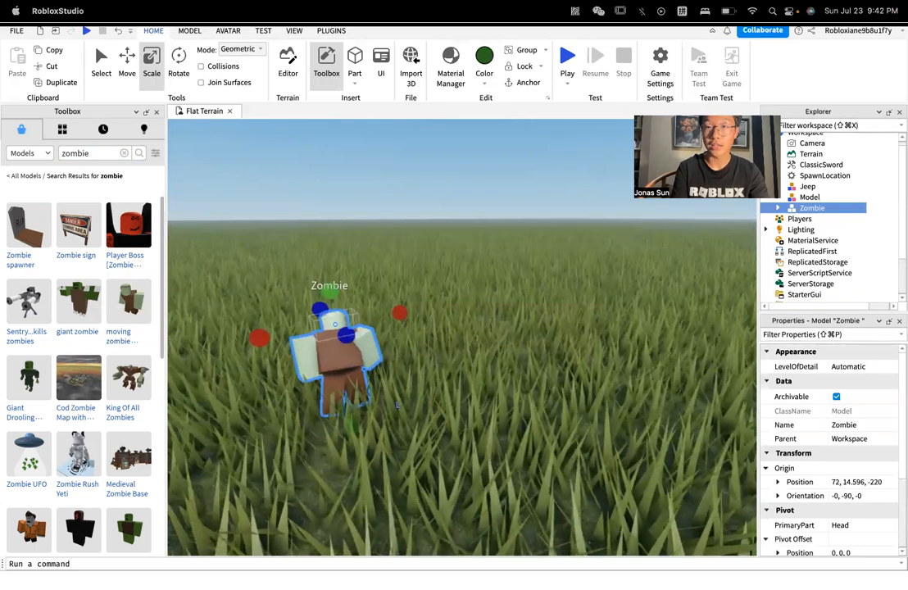
- Deselect the zombie and frame it together with the jeep, sword and spawn point
key(f)
click(576, 325)
right_drag(576, 325, 577, 324)
scroll(576, 326, down, 3)
key(w)
key(a)
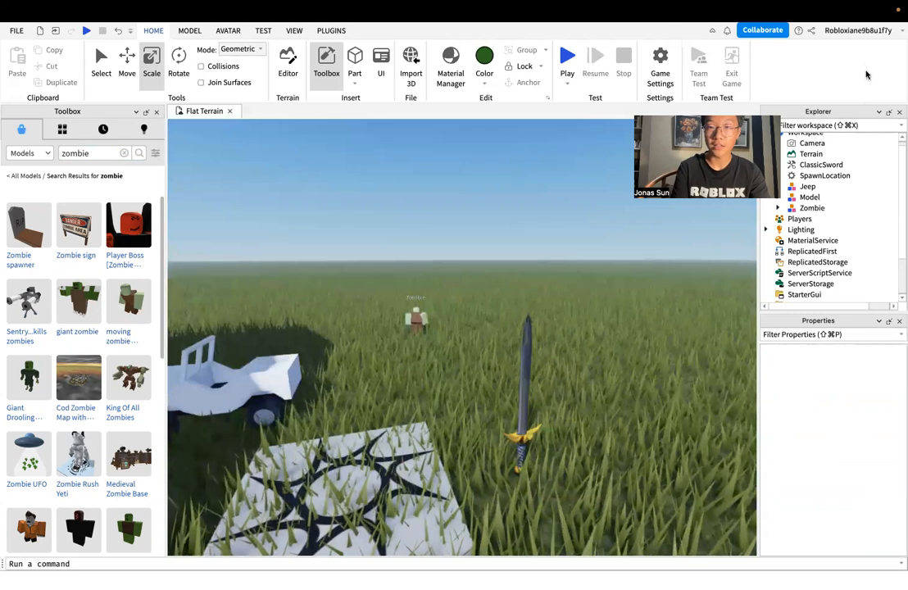
- Start a play test and walk the character from the spawn point into the sword to pick it up
click(568, 68)
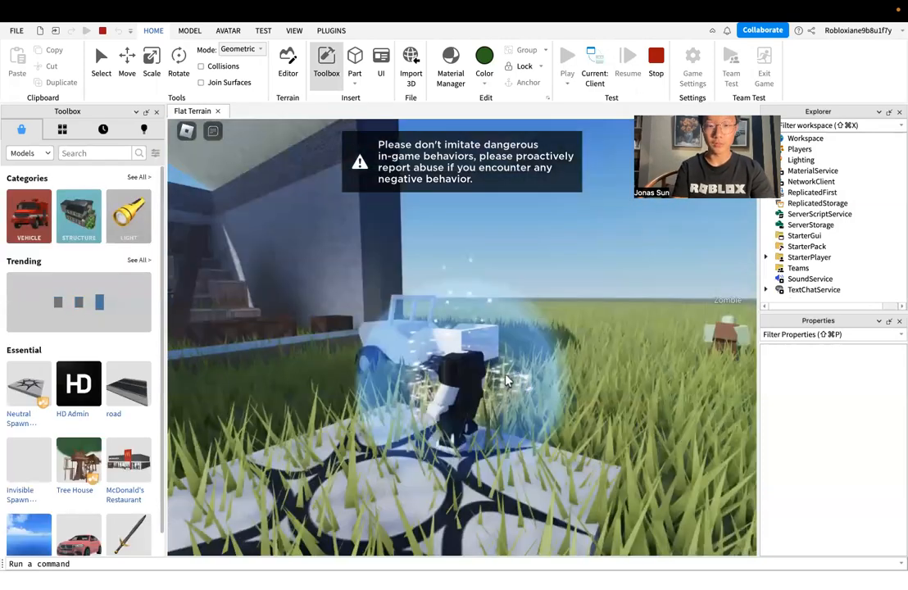
right_drag(505, 381, 550, 378)
key(w)
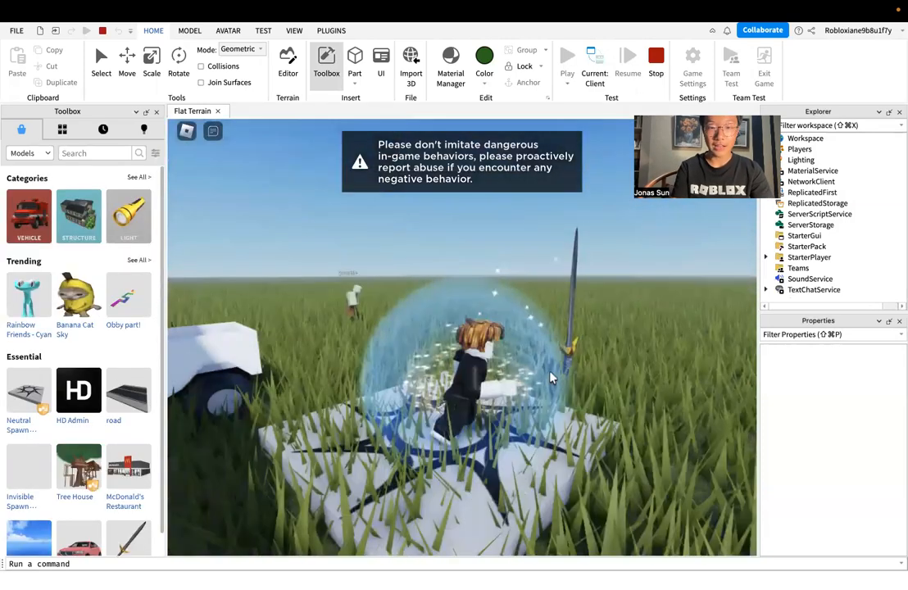
key(s)
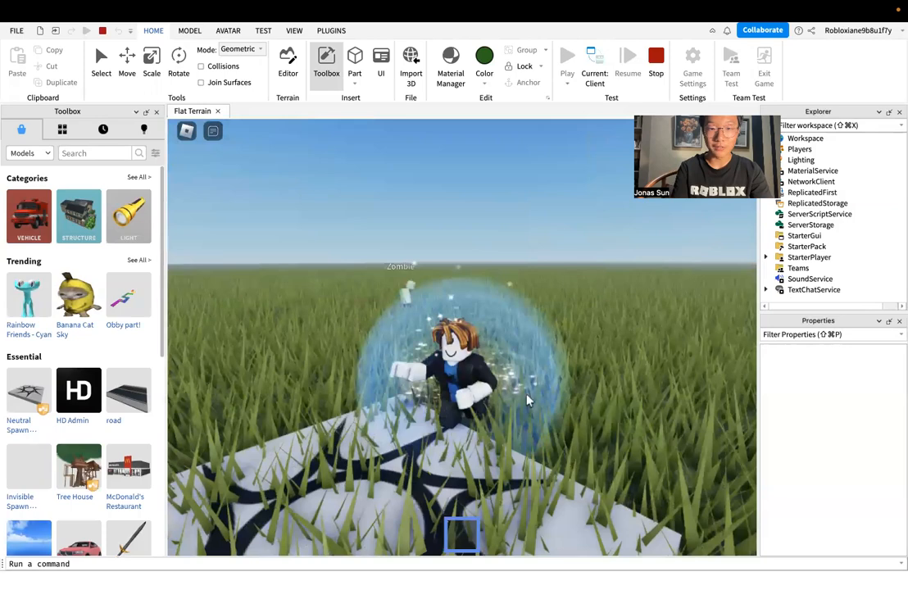
key(w)
key(1)
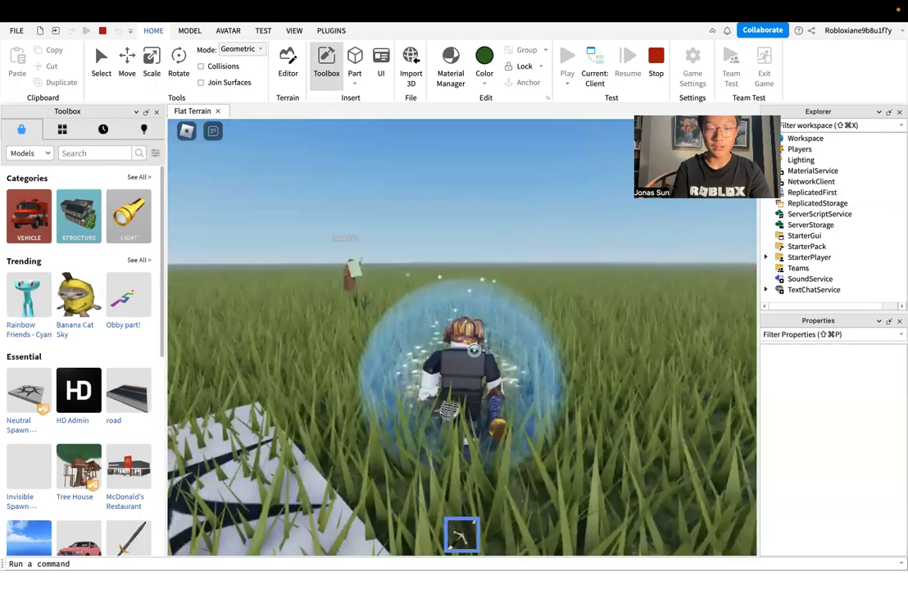
- Chase the wandering zombie across the grass with the equipped sword and try a first swing
key(w)
key(s)
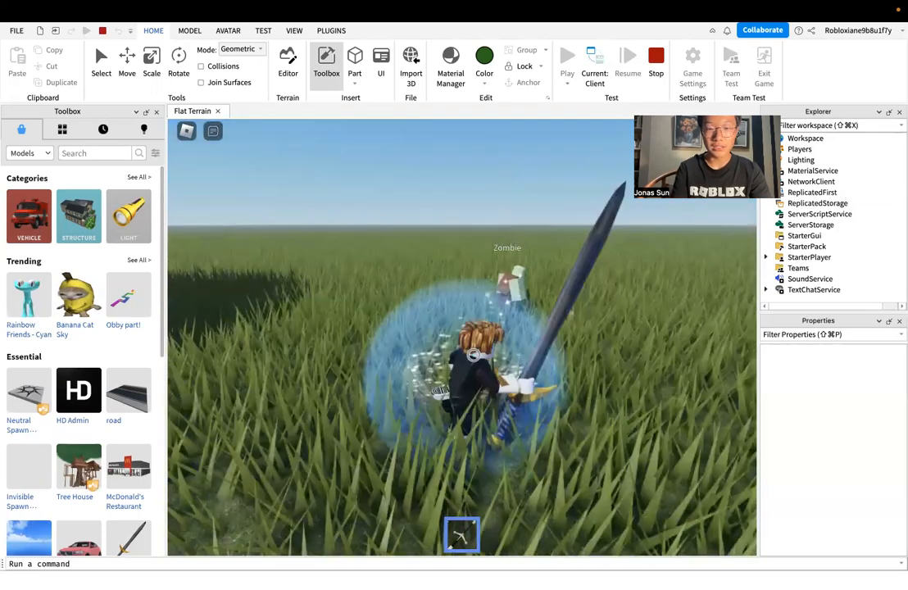
key(w)
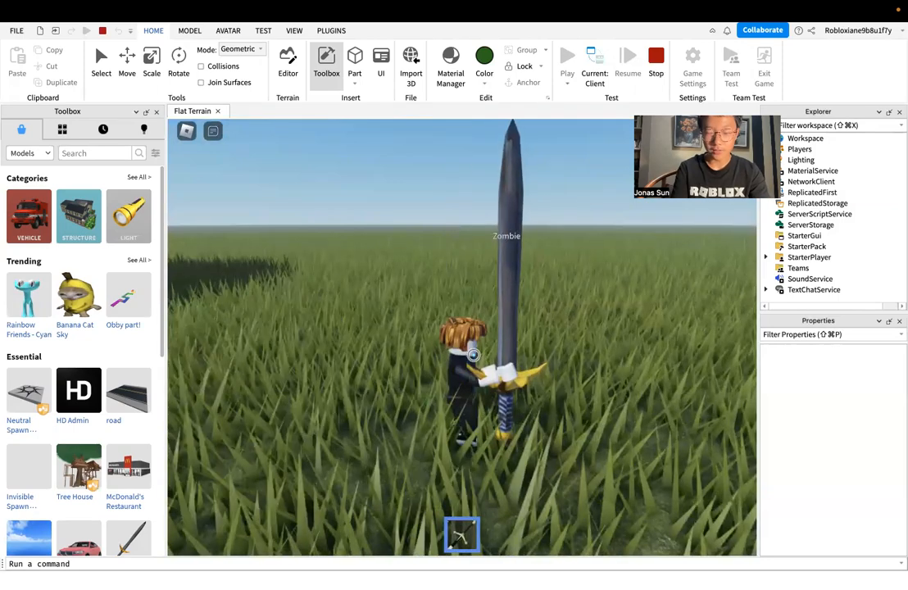
click(472, 354)
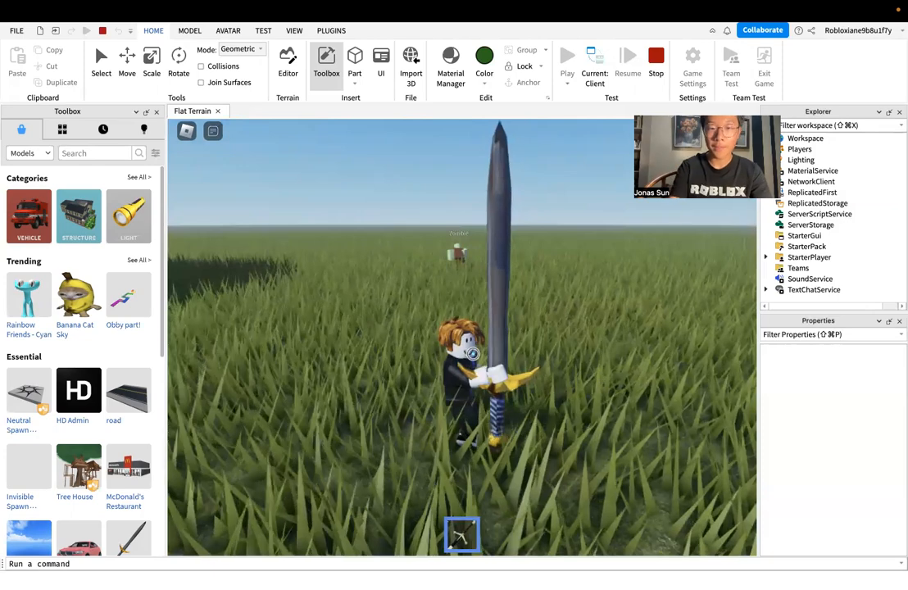
key(w)
key(s)
key(w)
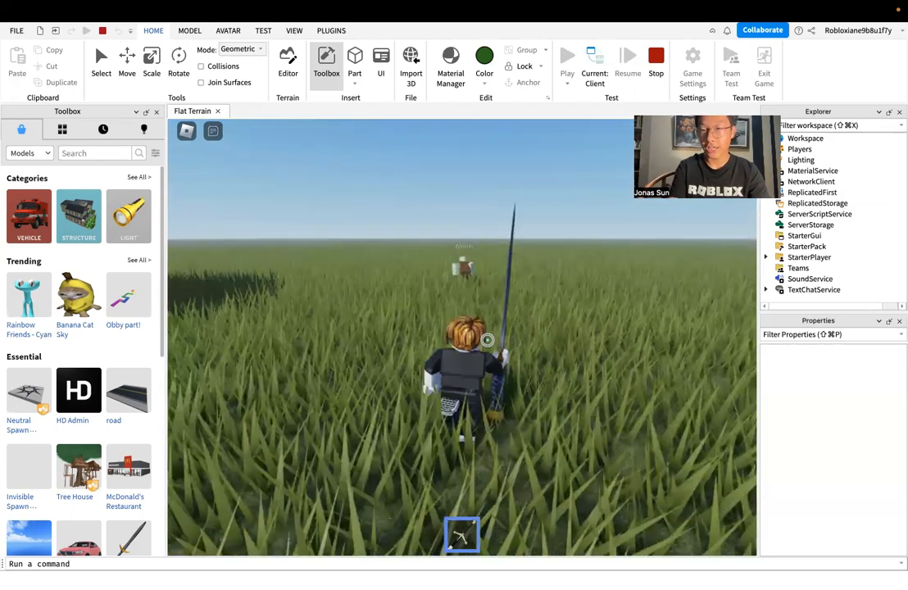
key(s)
key(w)
key(s)
key(w)
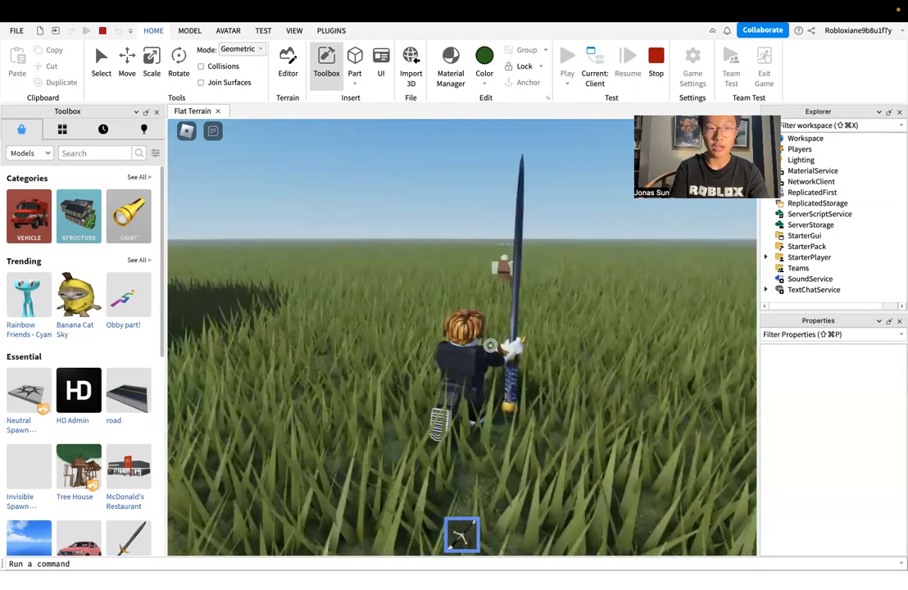
- Catch up with the zombie and strike it repeatedly with the sword
right_drag(491, 345, 492, 346)
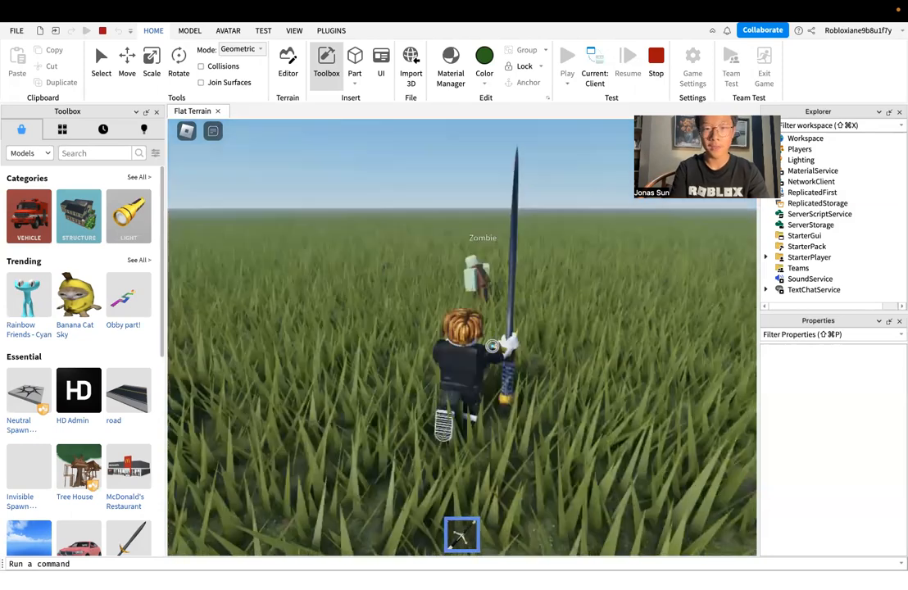
click(492, 345)
click(491, 345)
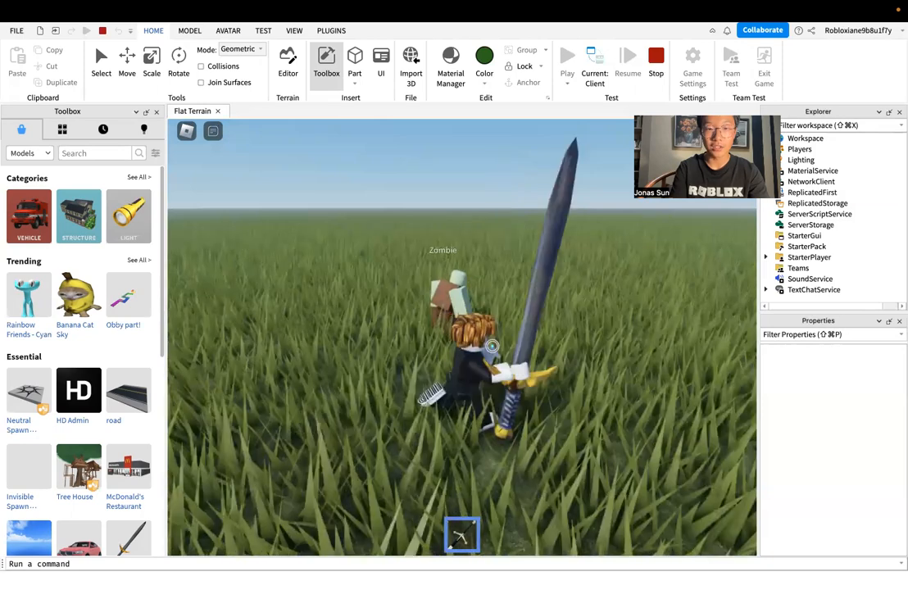
click(492, 345)
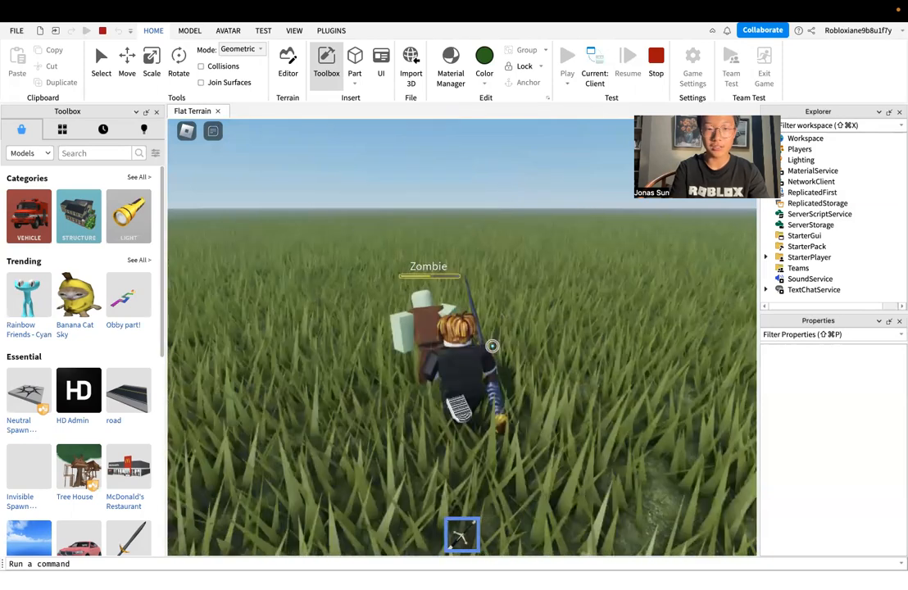
click(492, 345)
click(493, 345)
key(s)
key(w)
click(582, 405)
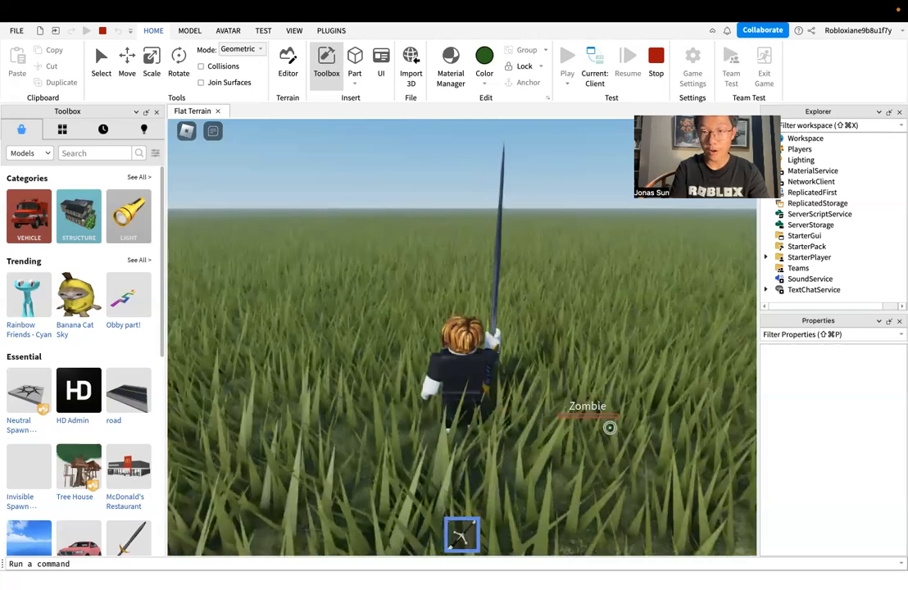
- Walk the character back and forth around the zombie's remains with the sword and stop the play test
key(d)
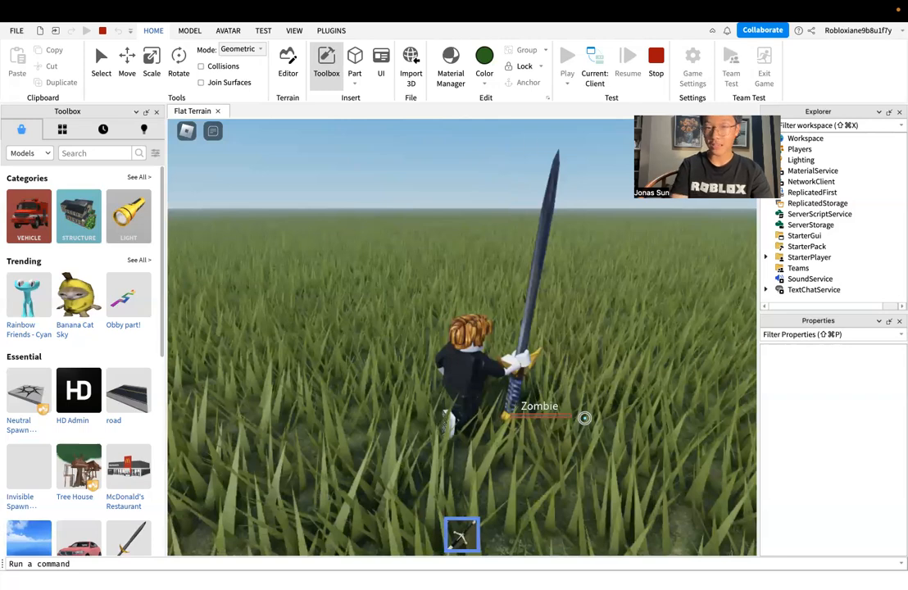
right_drag(574, 417, 514, 343)
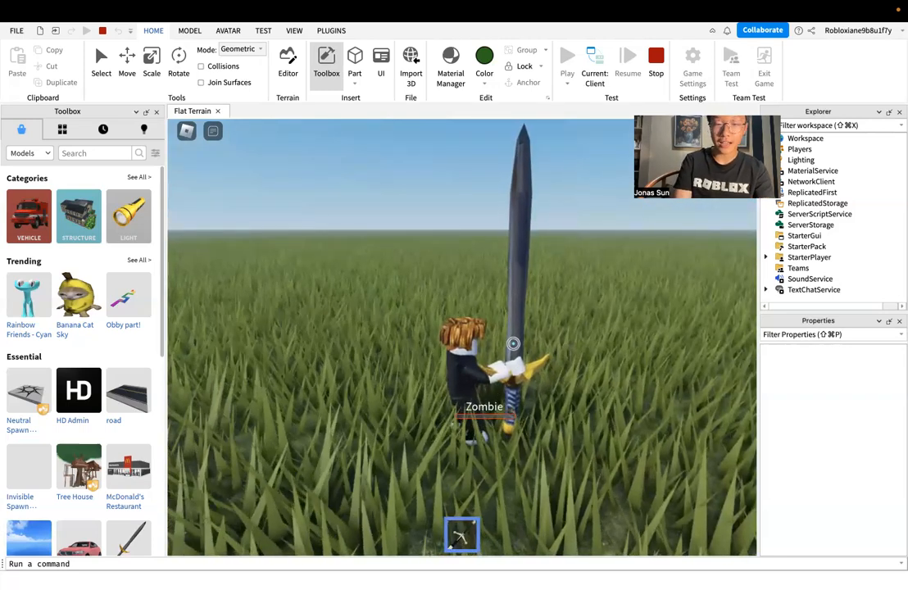
click(497, 401)
key(a)
key(d)
key(a)
key(d)
key(a)
key(d)
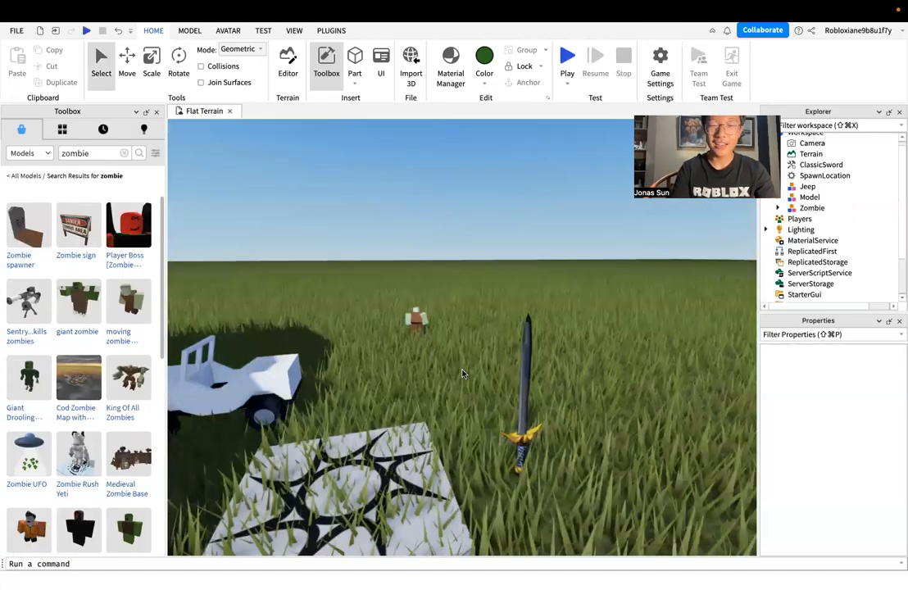
- Move in on the zombie in the edit view and select its model
key(w)
right_drag(462, 373, 462, 373)
scroll(417, 355, down, 1)
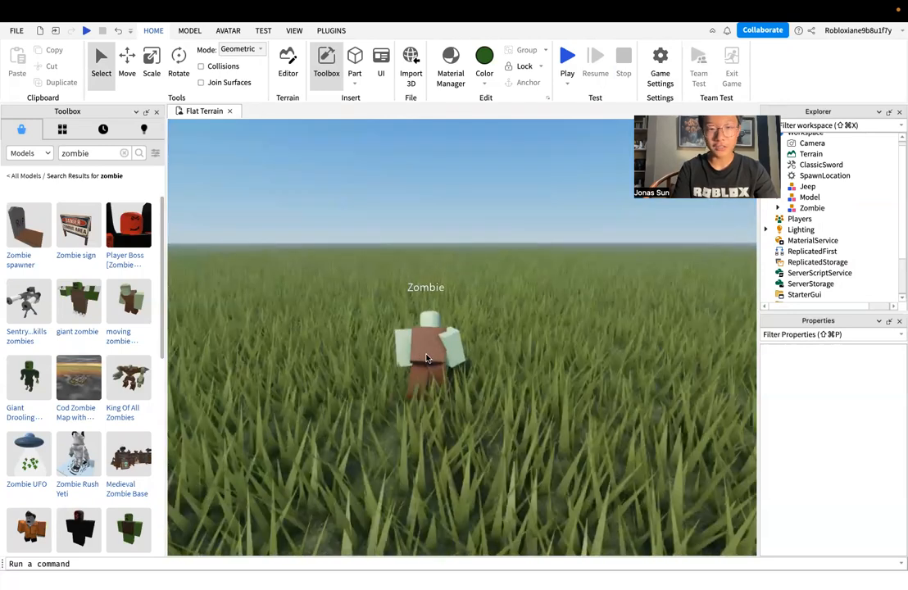
click(420, 379)
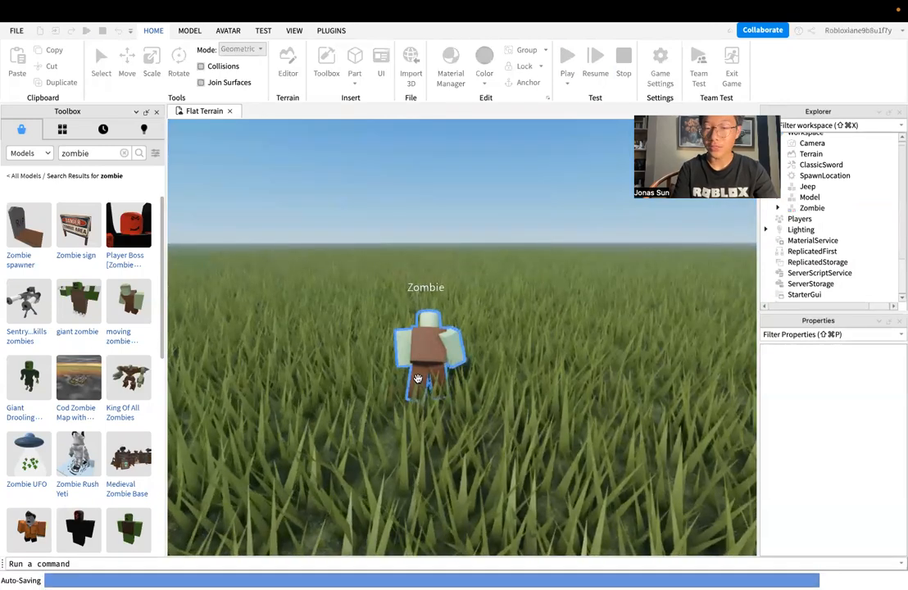
scroll(418, 382, down, 2)
right_drag(417, 382, 417, 382)
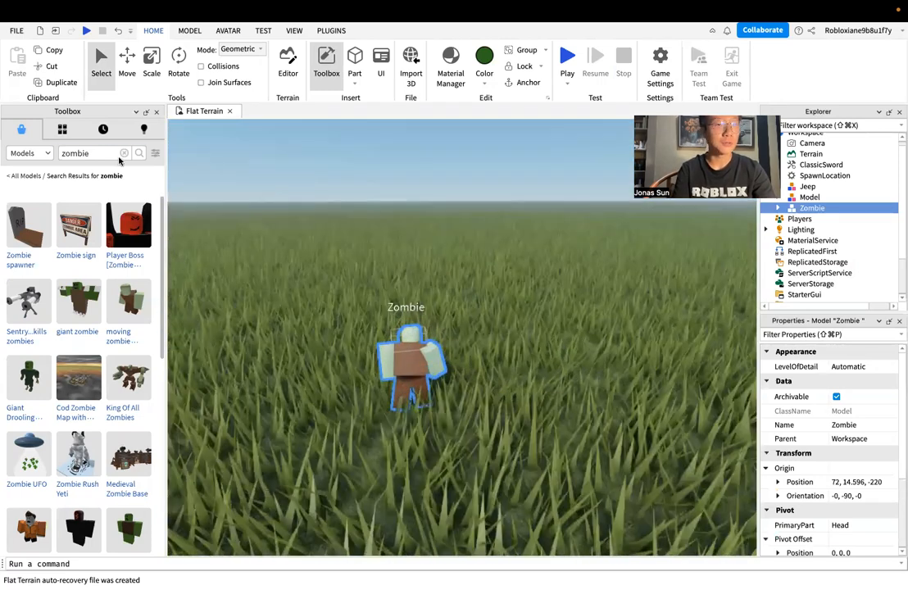
- Duplicate the zombie and move the copy sideways so the two zombies stand next to each other
click(62, 83)
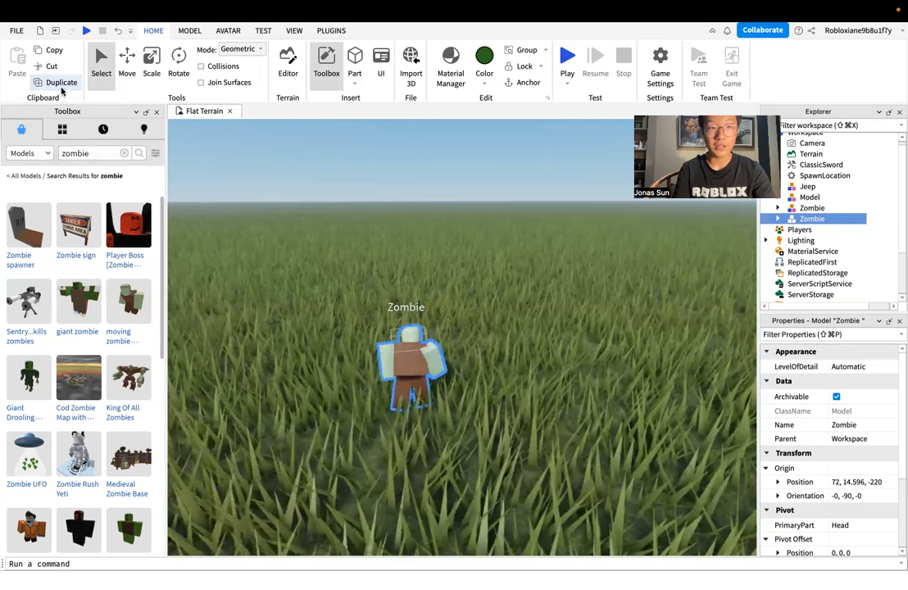
right_drag(364, 260, 365, 260)
scroll(365, 261, down, 3)
right_drag(401, 313, 476, 376)
scroll(463, 365, up, 3)
scroll(479, 380, down, 3)
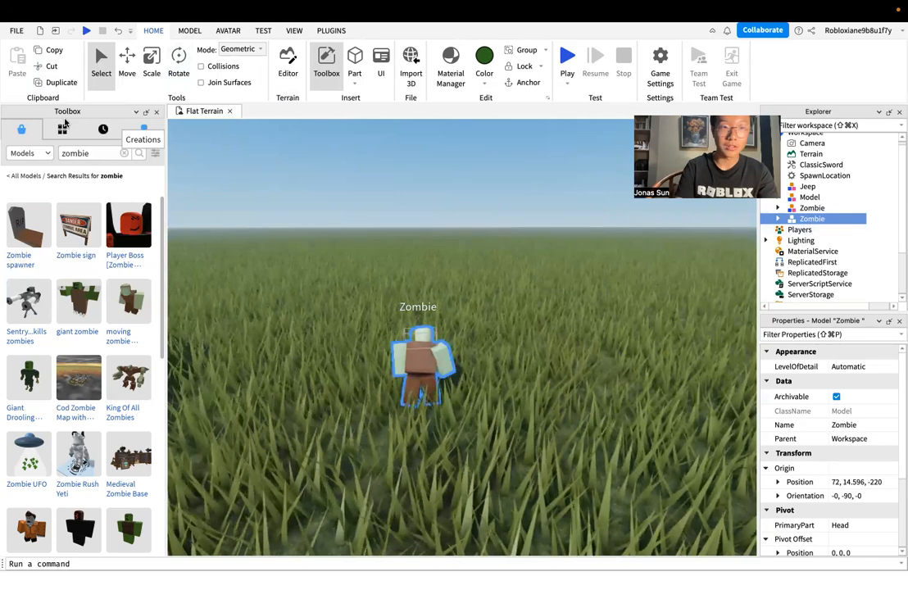
click(127, 66)
drag(510, 335, 595, 350)
right_drag(592, 382, 557, 357)
scroll(595, 383, down, 3)
scroll(595, 383, up, 1)
click(595, 383)
- Duplicate both zombies together and move the copied pair away from the originals to form a second row
scroll(503, 323, up, 3)
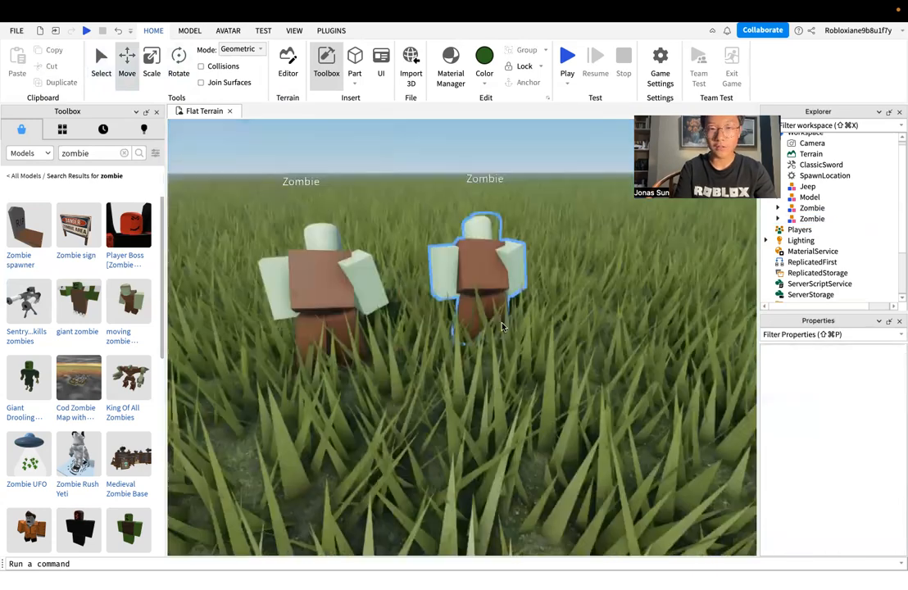
scroll(503, 326, down, 3)
scroll(503, 326, up, 4)
right_drag(503, 326, 502, 326)
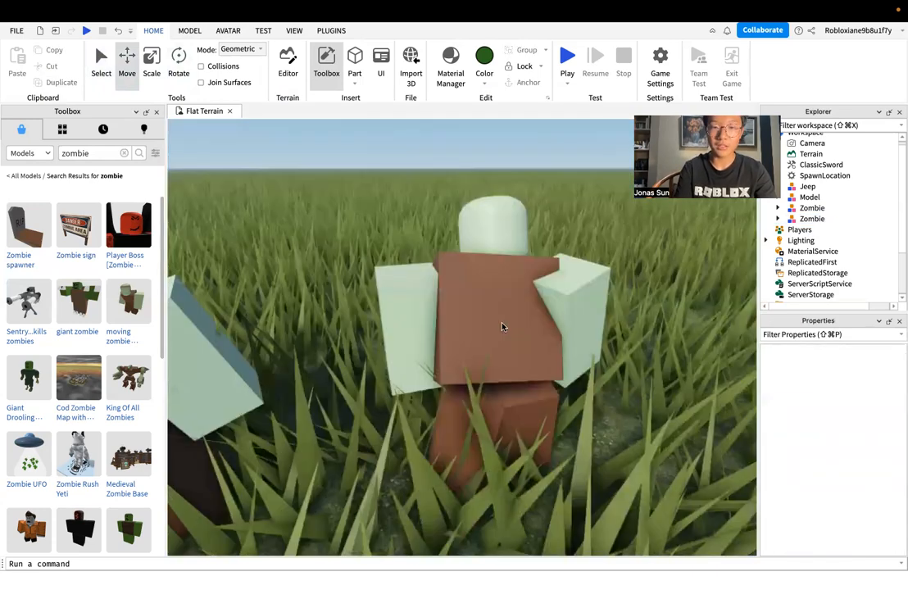
scroll(502, 326, down, 3)
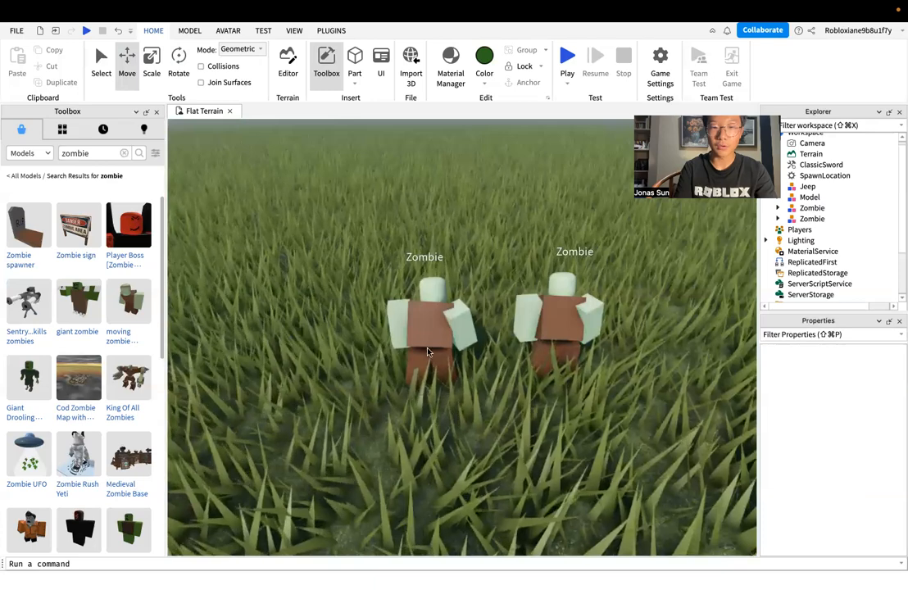
click(456, 336)
shift+click(548, 360)
right_drag(548, 360, 549, 362)
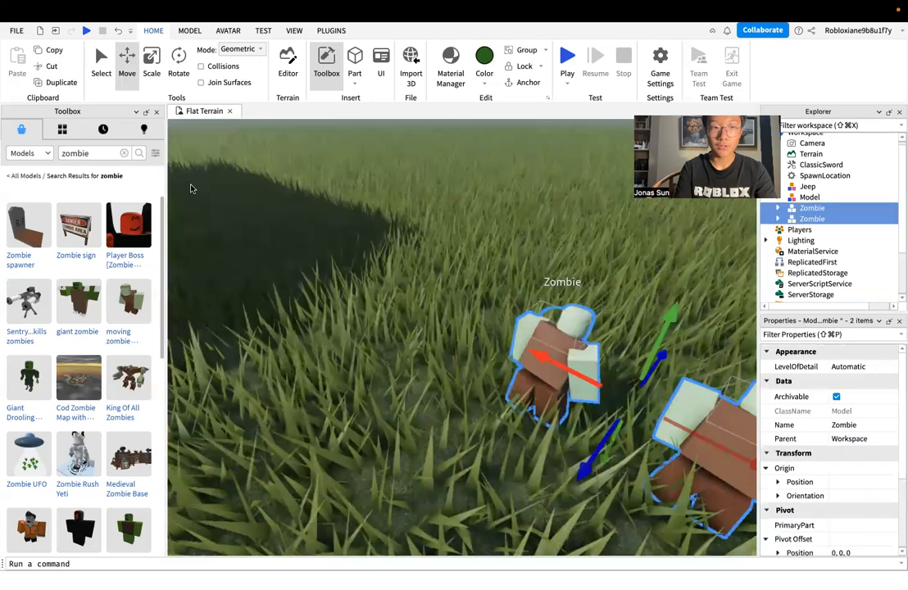
click(61, 82)
drag(380, 421, 483, 397)
click(583, 444)
- Fly around the scene to examine the placed zombies, jeep, base building, spawn point and sword
right_drag(584, 444, 585, 445)
scroll(585, 445, down, 5)
scroll(585, 445, up, 2)
scroll(585, 445, up, 4)
scroll(583, 445, down, 4)
key(s)
key(a)
key(w)
key(w)
key(s)
key(a)
key(w)
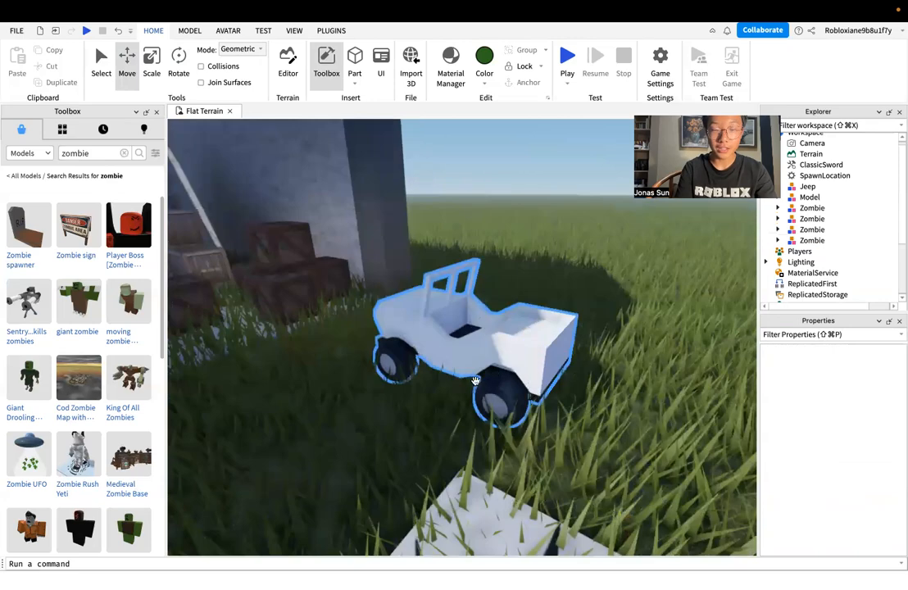
key(s)
key(a)
right_drag(390, 378, 412, 381)
key(w)
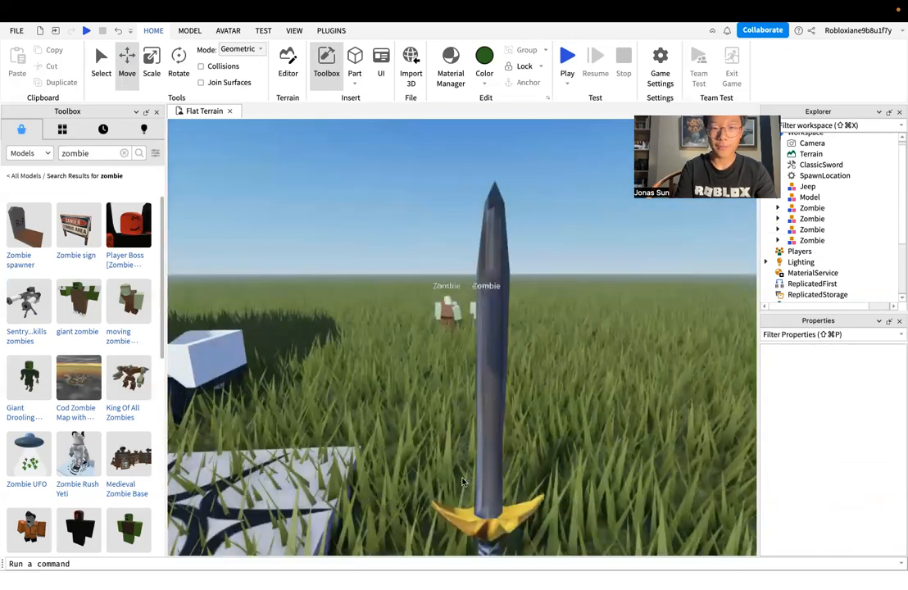
key(s)
right_drag(462, 481, 498, 484)
key(w)
right_drag(490, 383, 494, 391)
key(s)
key(w)
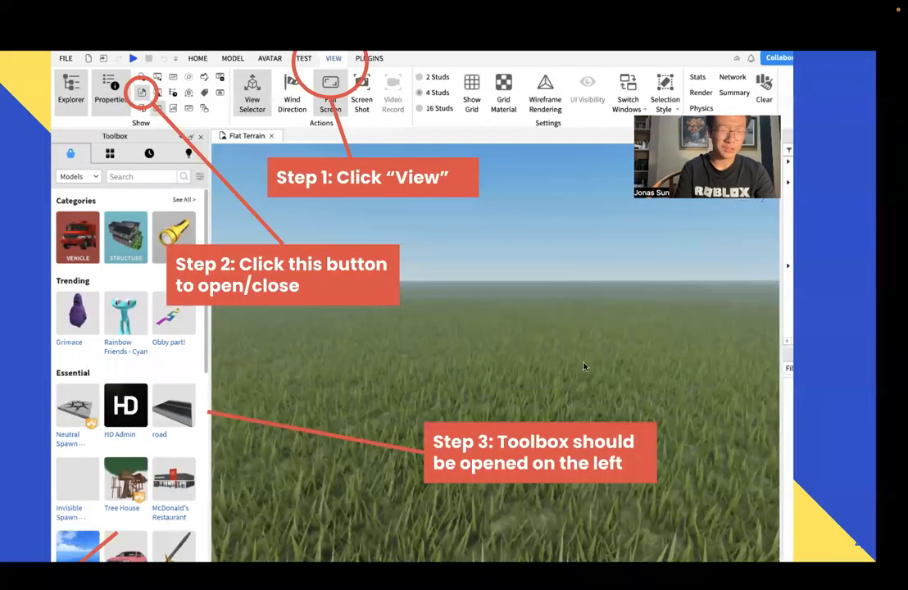
key(Right)
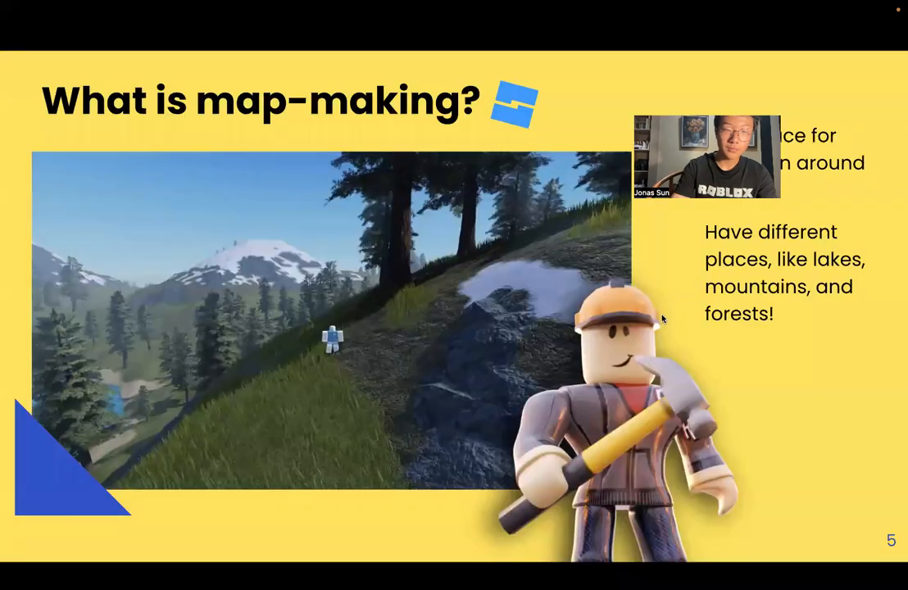
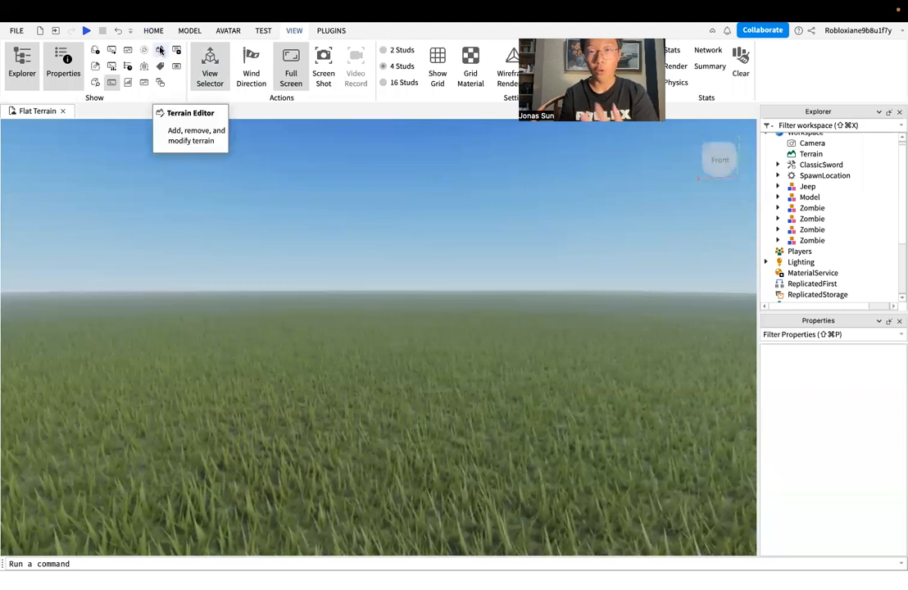
- Open the Terrain Editor, switch to its terrain editing tools and activate the Add tool over the open grass
click(150, 33)
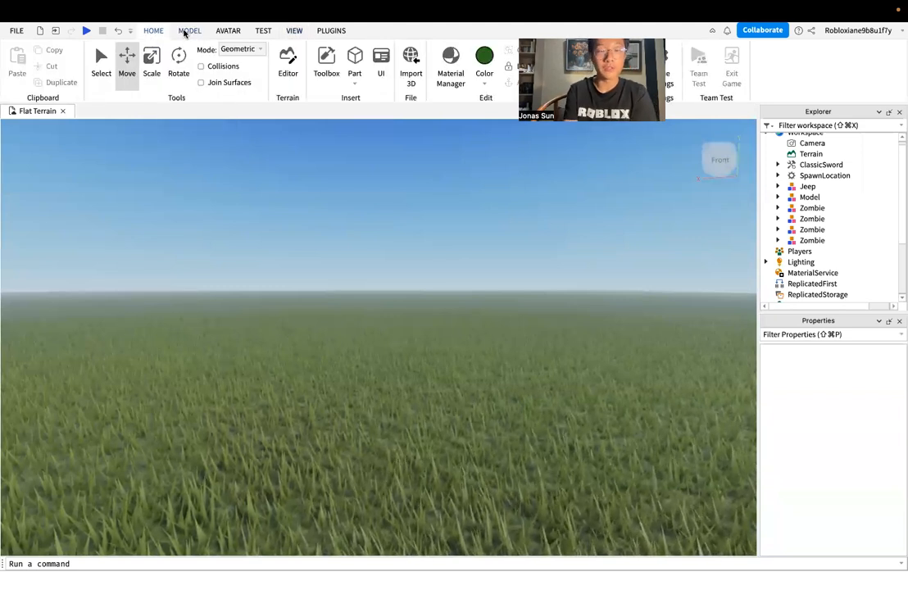
click(287, 63)
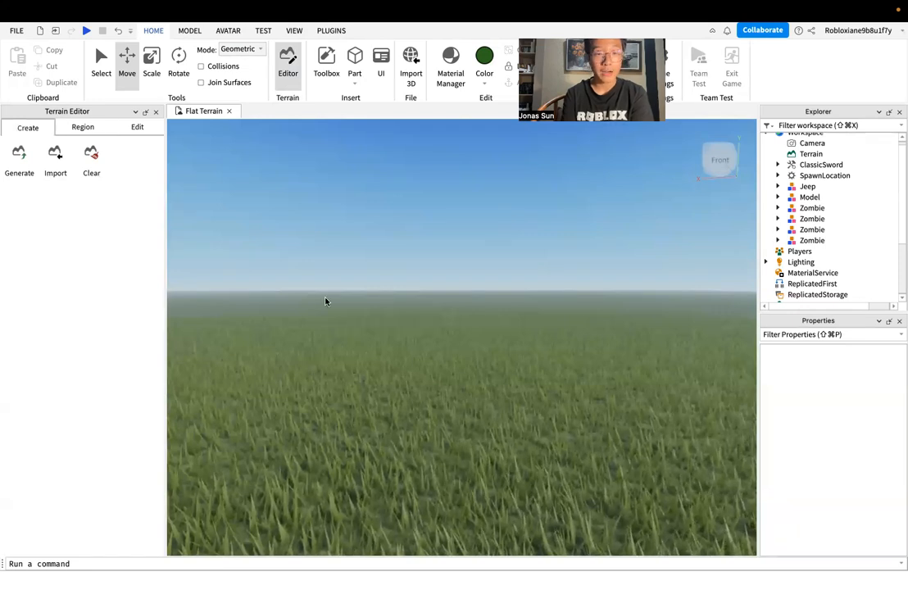
scroll(373, 326, down, 5)
scroll(373, 325, up, 5)
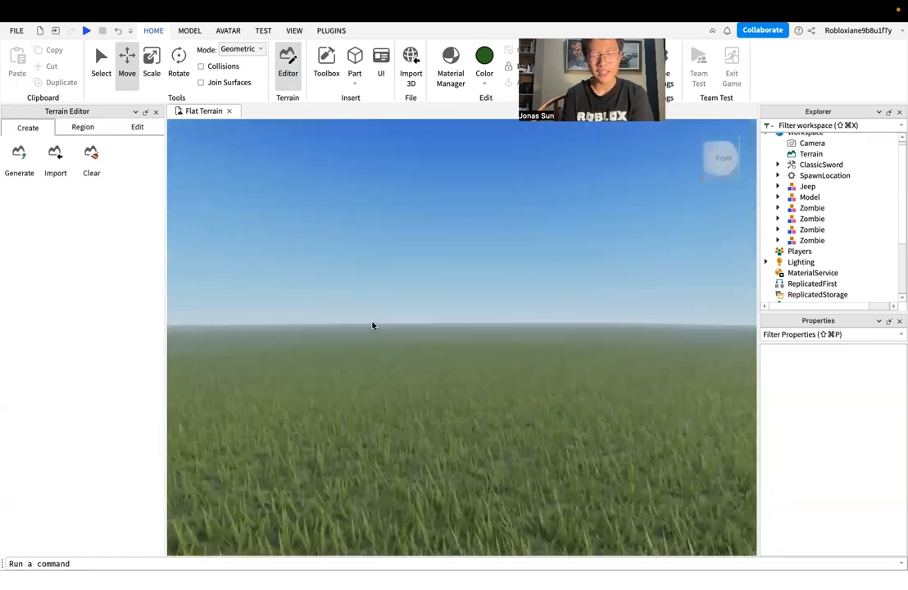
right_drag(372, 325, 372, 325)
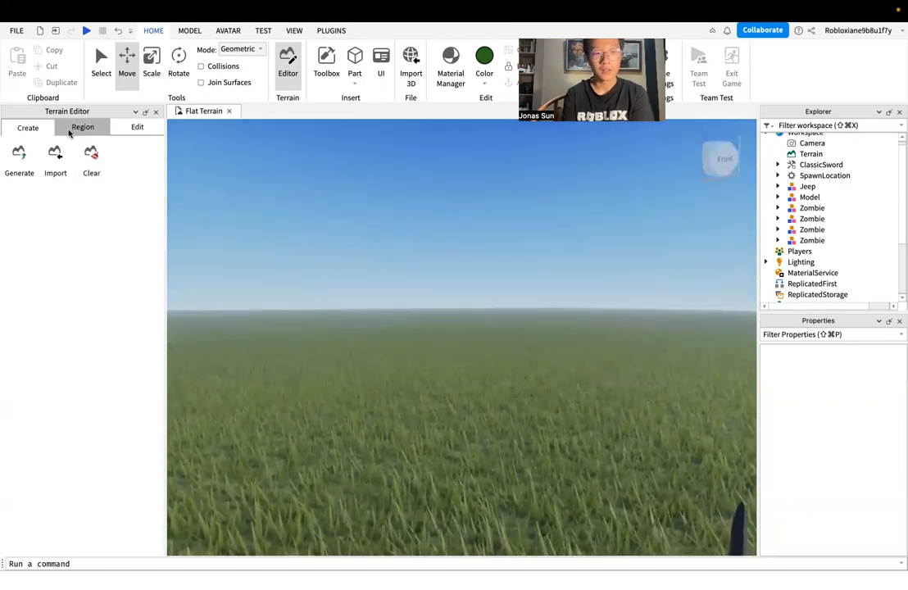
click(131, 128)
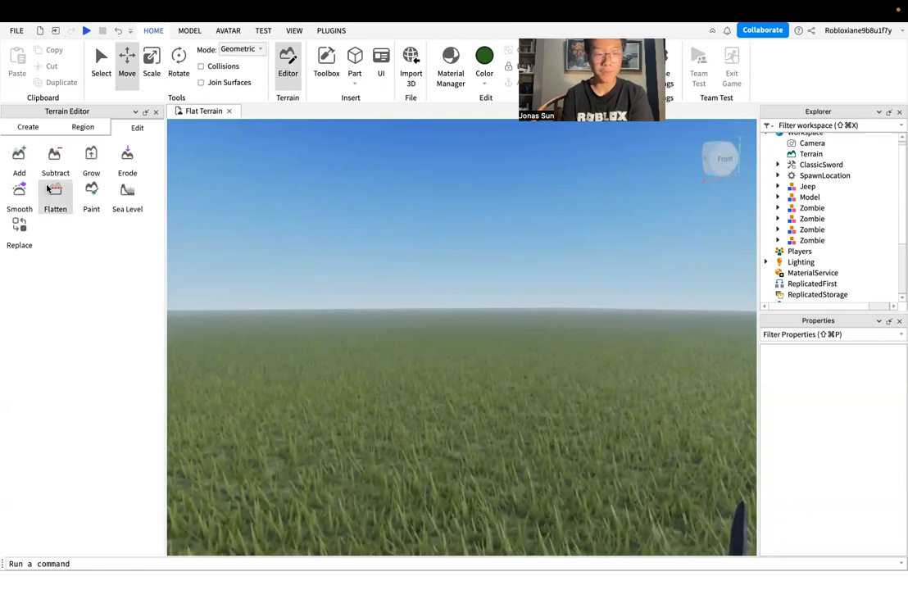
right_drag(363, 292, 412, 299)
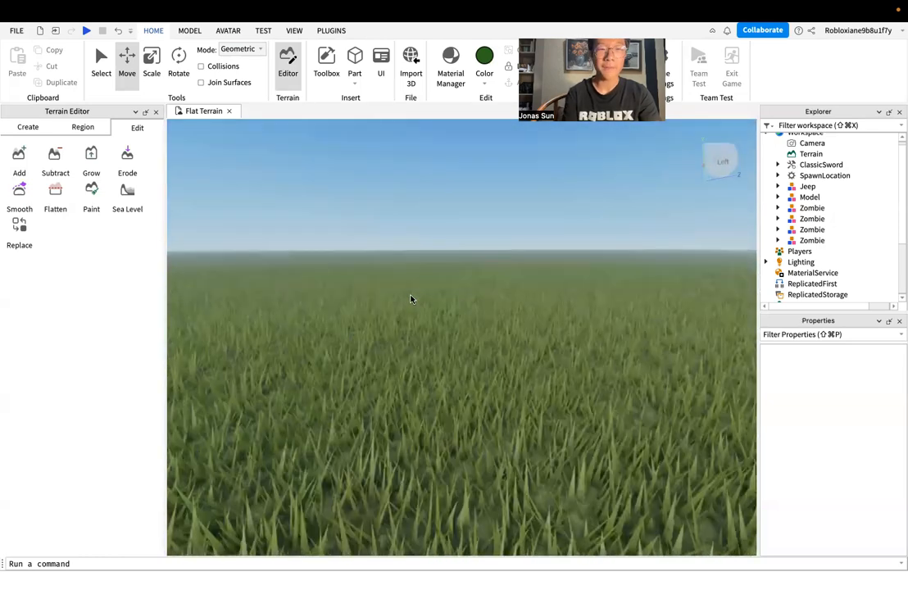
click(18, 157)
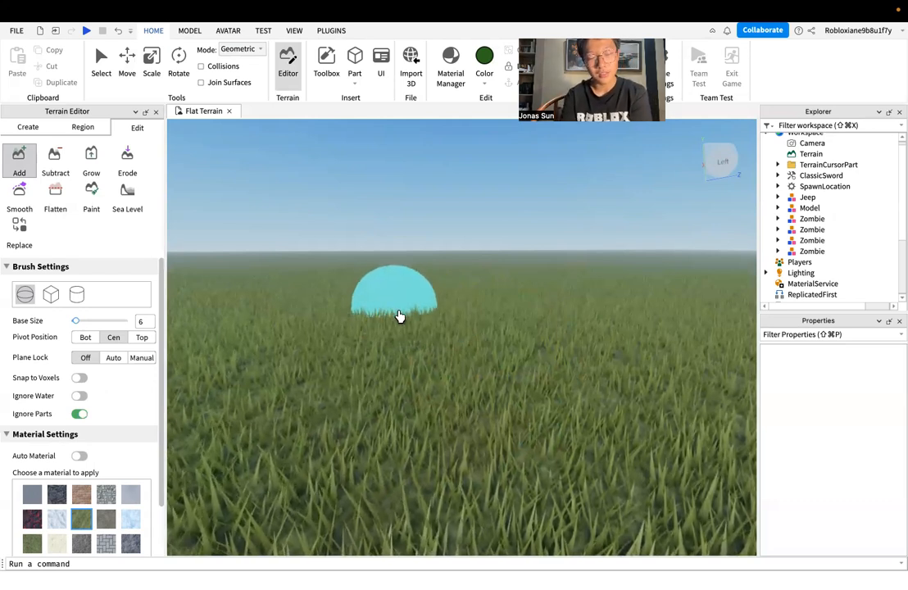
- Try the cube brush for adding terrain, change it to a cylinder and enlarge its base size and height to 28
click(50, 295)
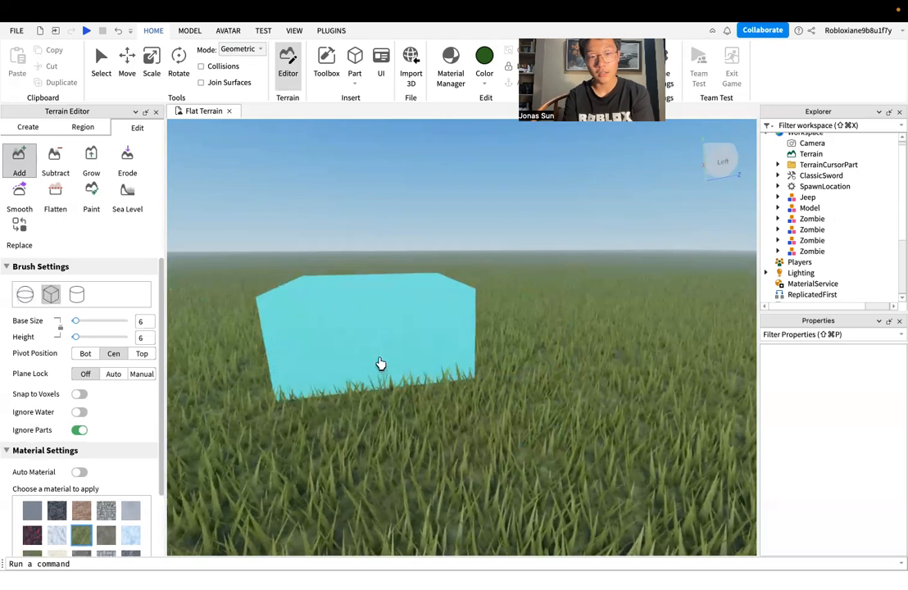
click(76, 294)
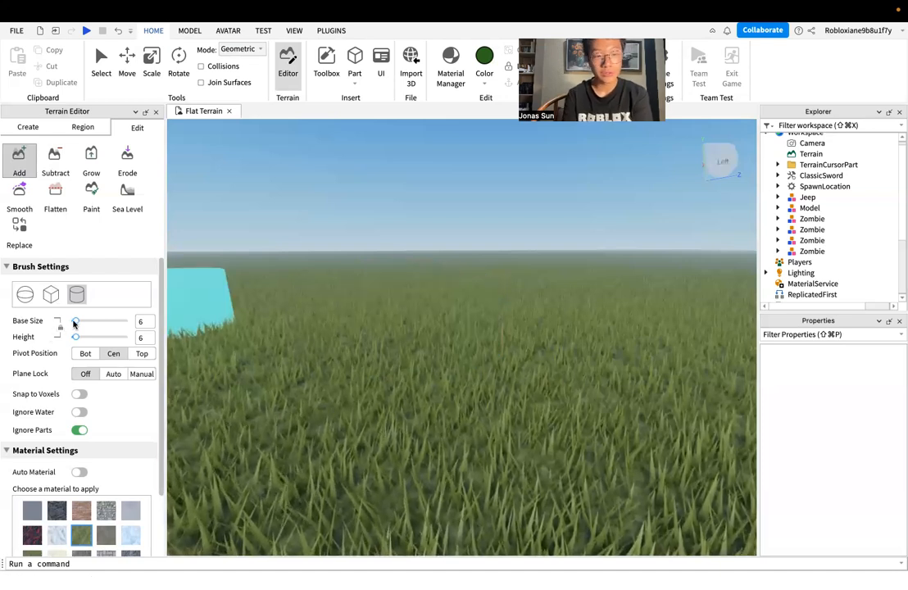
mouse_move(77, 325)
mouse_down()
mouse_move(110, 325)
mouse_move(73, 325)
mouse_move(95, 324)
mouse_up()
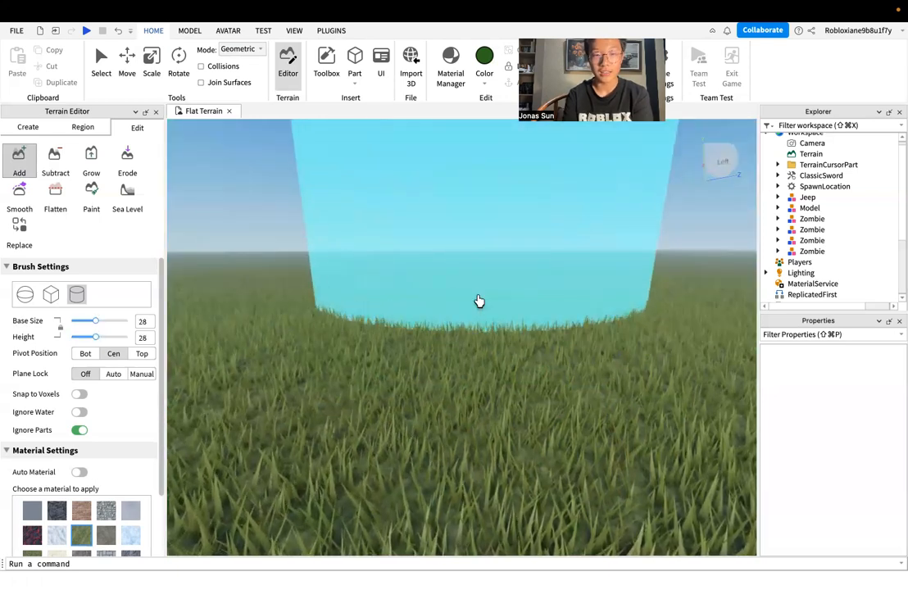
right_drag(475, 309, 474, 308)
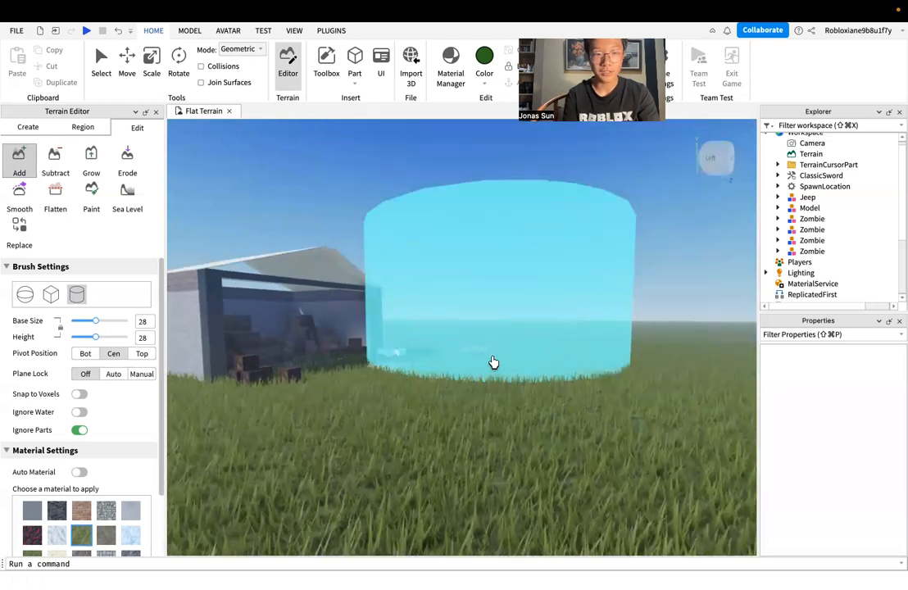
- Reduce the cylinder brush's base size and height to 2
drag(85, 335, 73, 326)
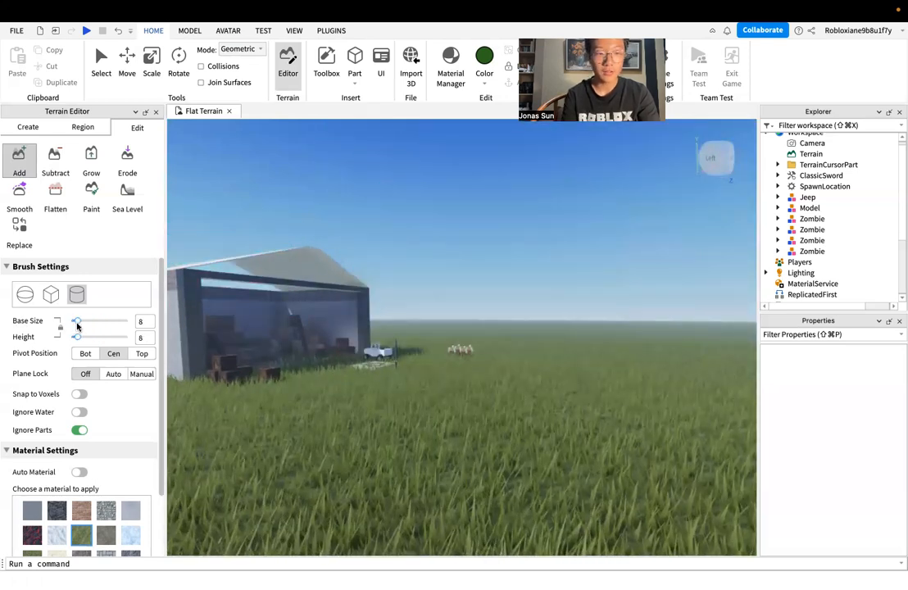
key(w)
right_drag(449, 376, 450, 377)
drag(78, 320, 75, 321)
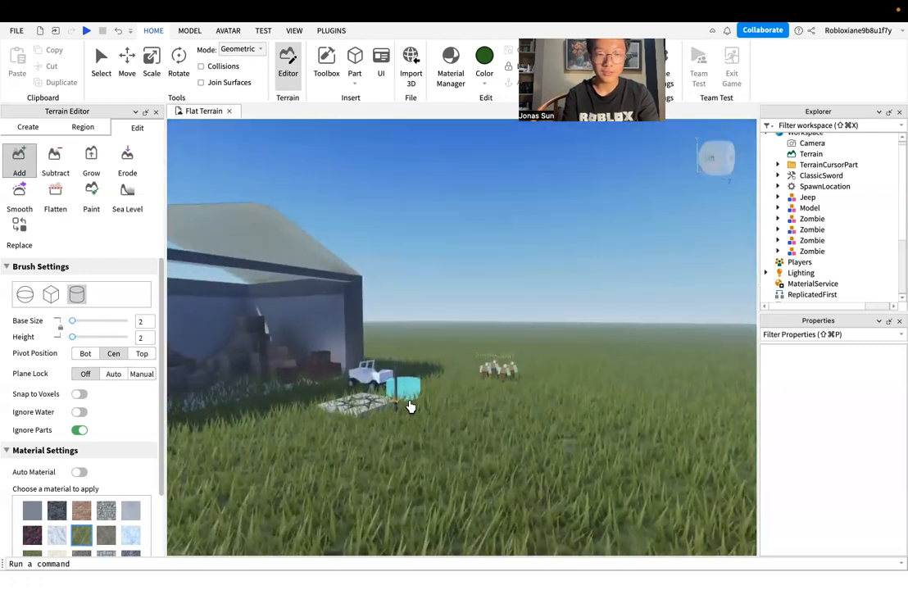
- Try the brush's bottom and center pivot positions over the grass near the sword and set the pivot to Top
right_drag(436, 439, 435, 438)
key(s)
key(d)
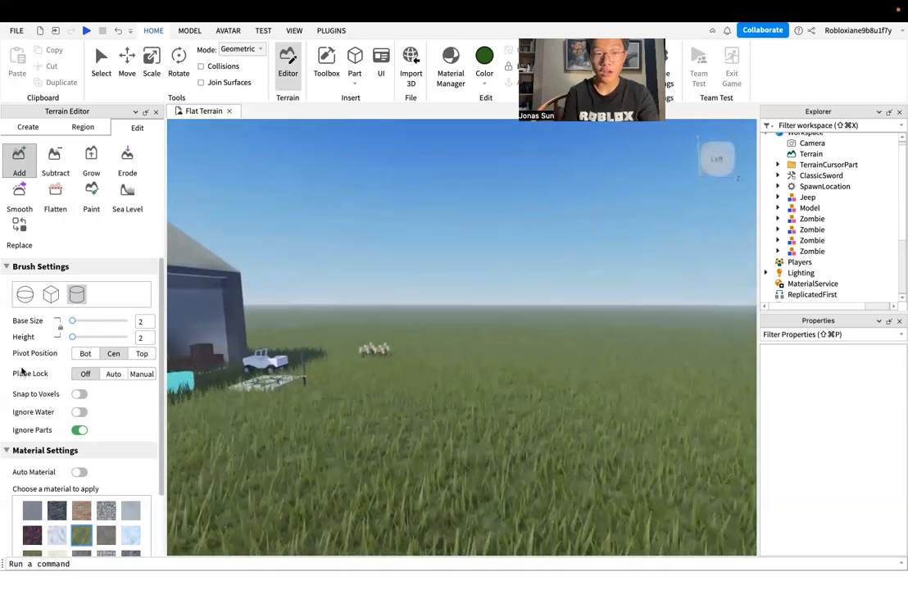
key(a)
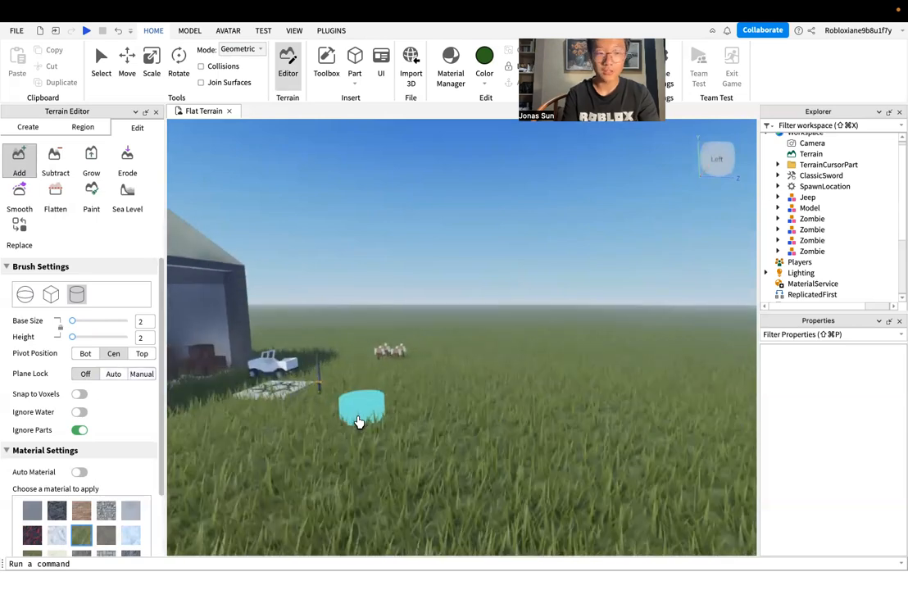
key(w)
key(s)
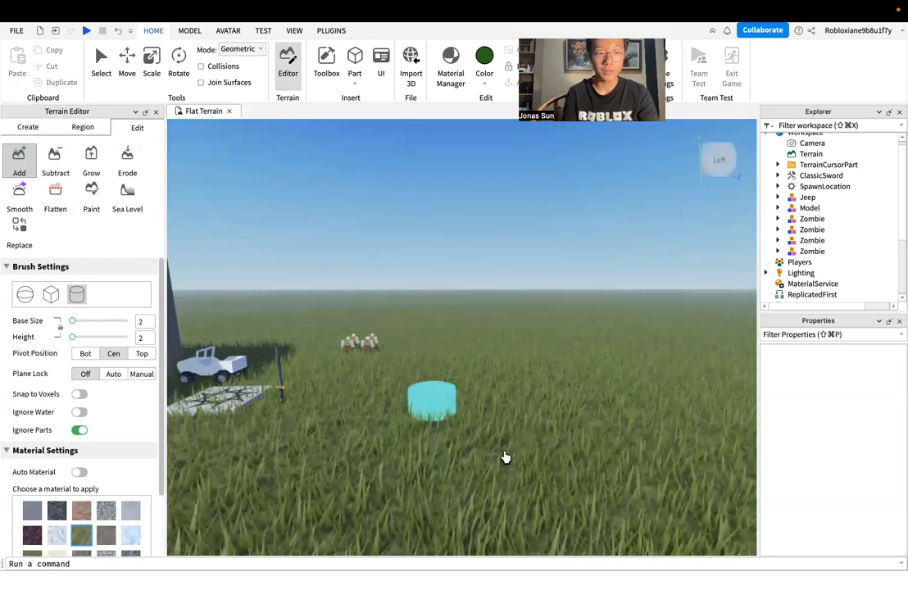
key(d)
key(a)
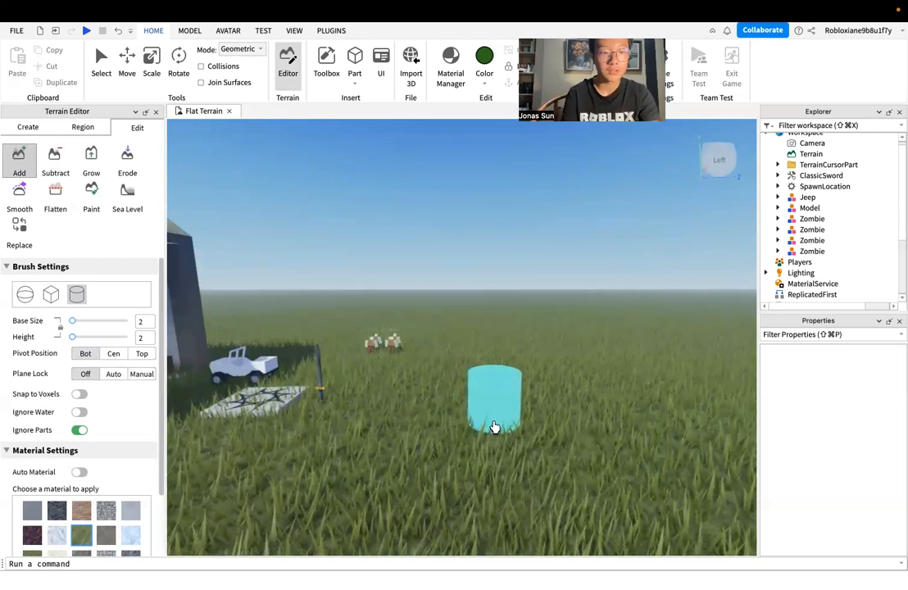
click(106, 355)
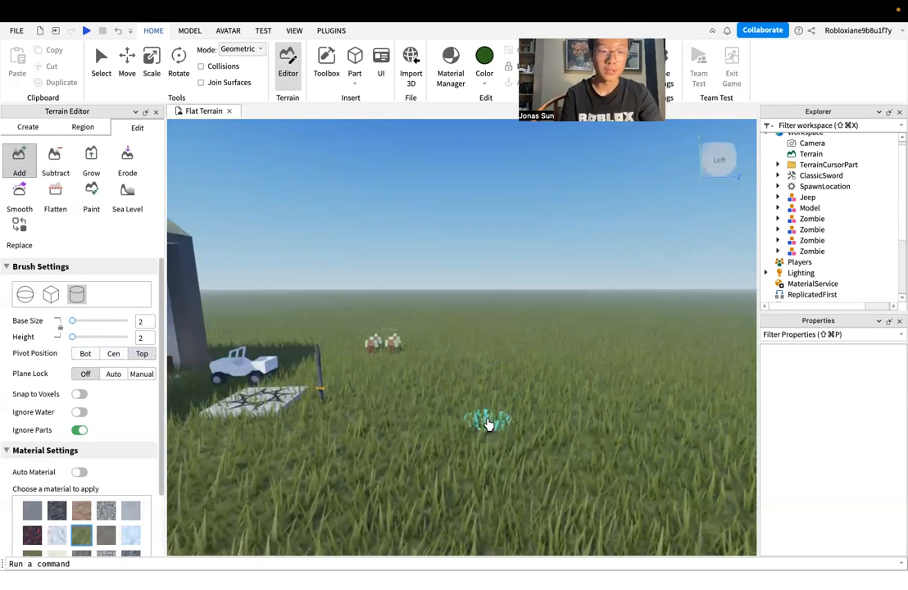
- Show the terrain material choices and look around the zombies, base building and open grassland
drag(162, 396, 163, 450)
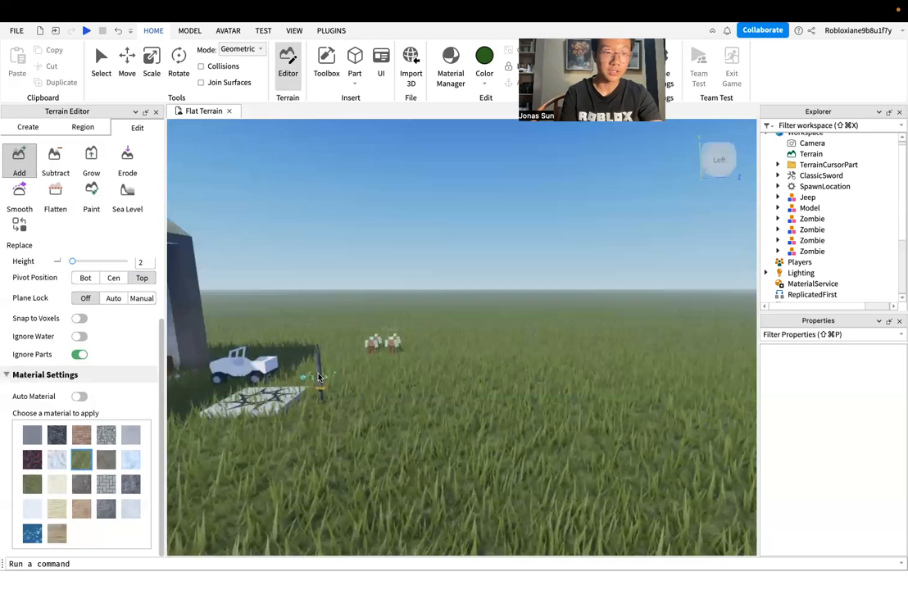
scroll(318, 376, up, 4)
scroll(319, 380, down, 3)
scroll(319, 380, up, 3)
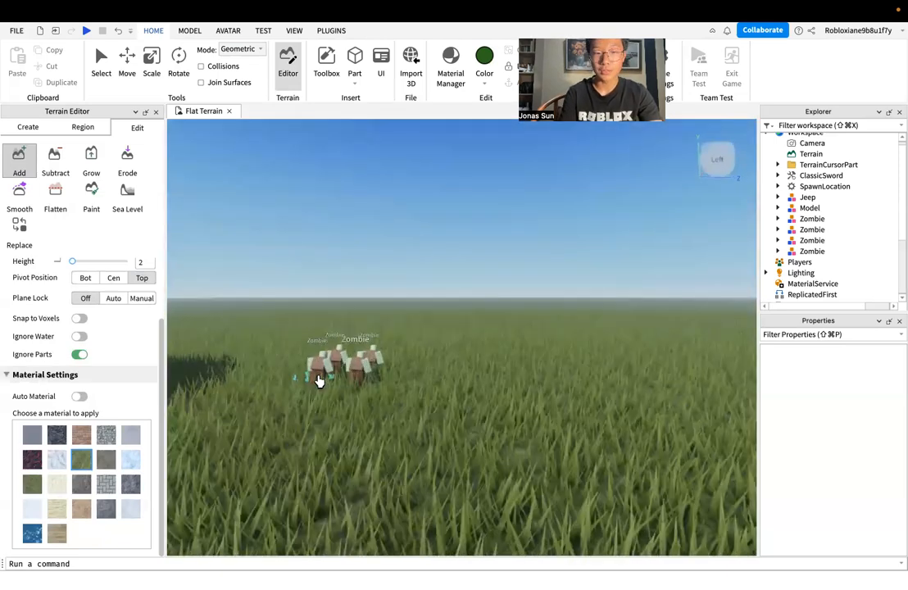
scroll(319, 380, up, 5)
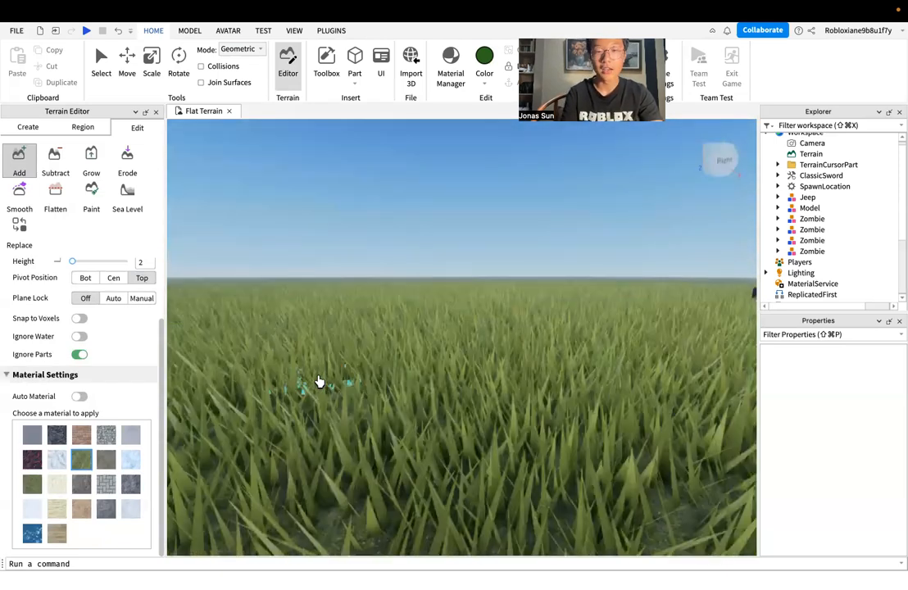
scroll(318, 380, down, 5)
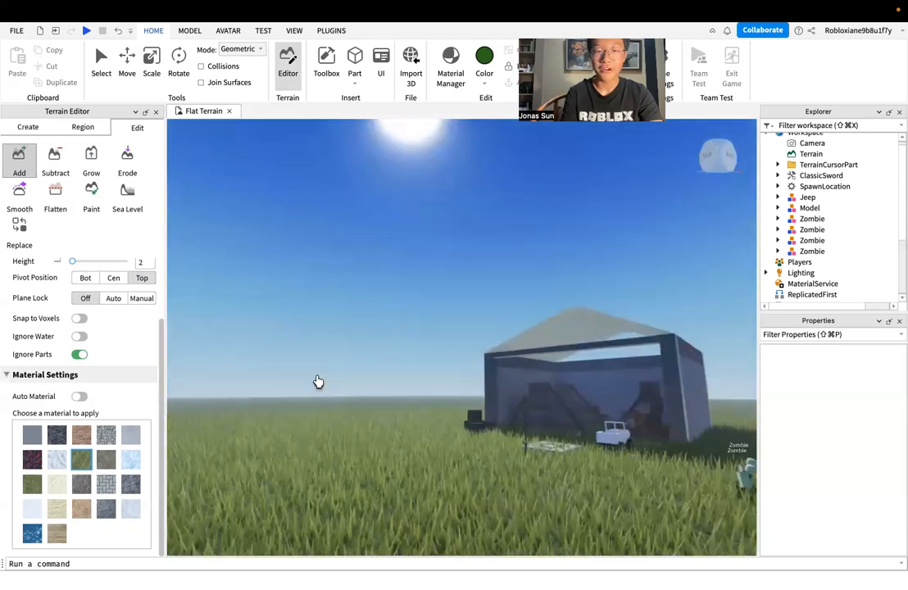
scroll(319, 380, up, 5)
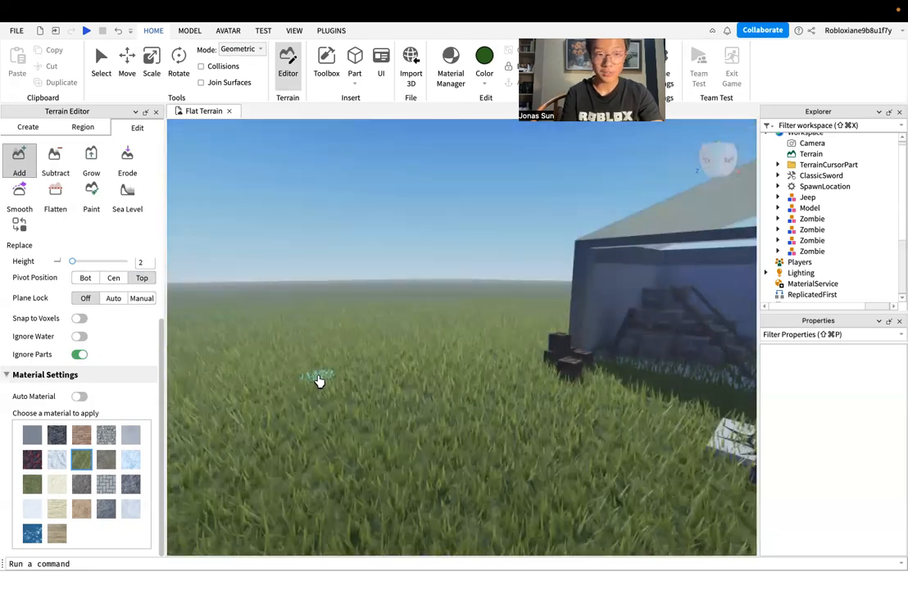
right_drag(318, 380, 317, 378)
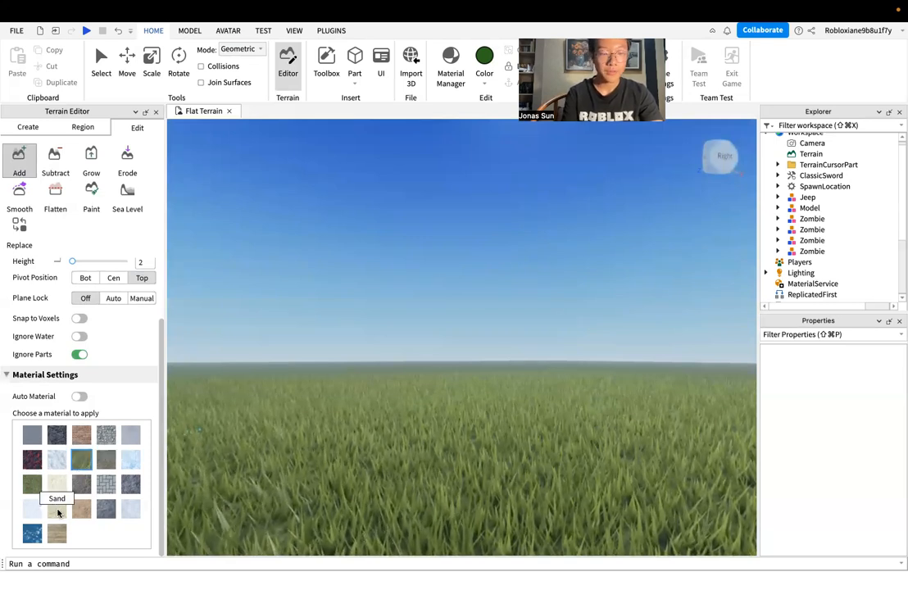
- Choose Sand as the terrain material and set the cylinder brush's pivot position to Bot
right_drag(494, 435, 492, 432)
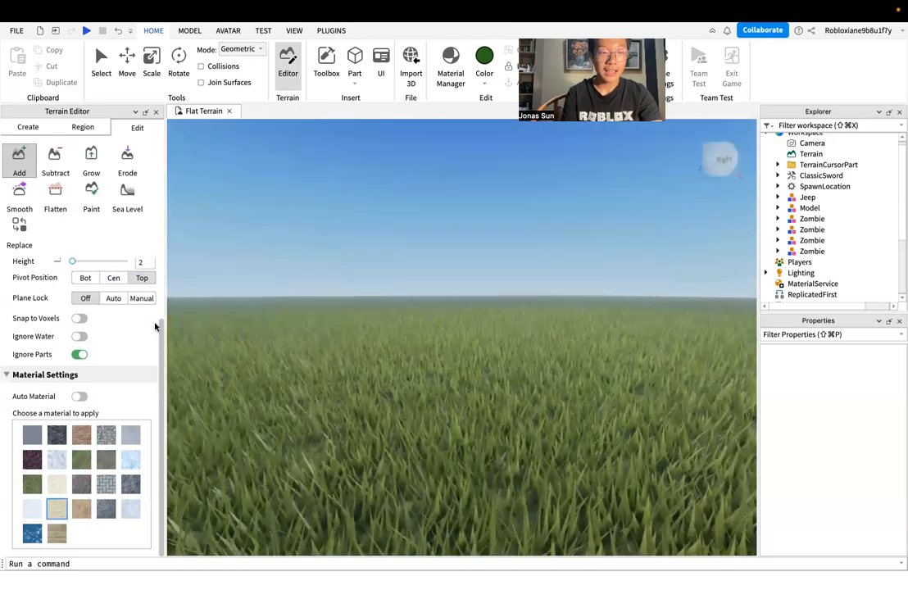
drag(160, 325, 160, 304)
scroll(117, 317, up, 2)
click(86, 335)
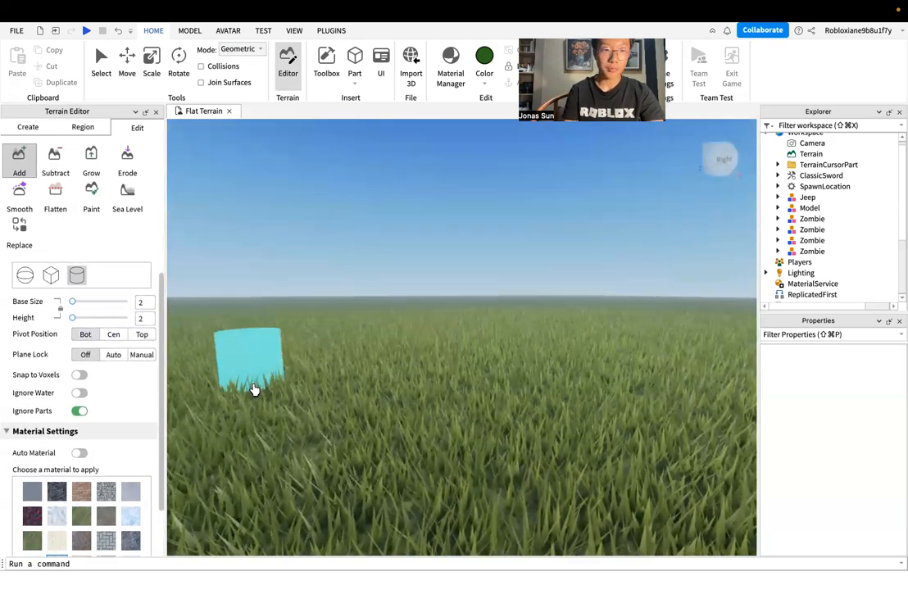
- Enlarge the cylinder brush's base size and height to 26 and try adding a sand cylinder on the grass near the base building
drag(72, 303, 94, 304)
mouse_move(349, 342)
right_down()
mouse_move(423, 413)
mouse_move(439, 374)
mouse_move(447, 379)
right_up()
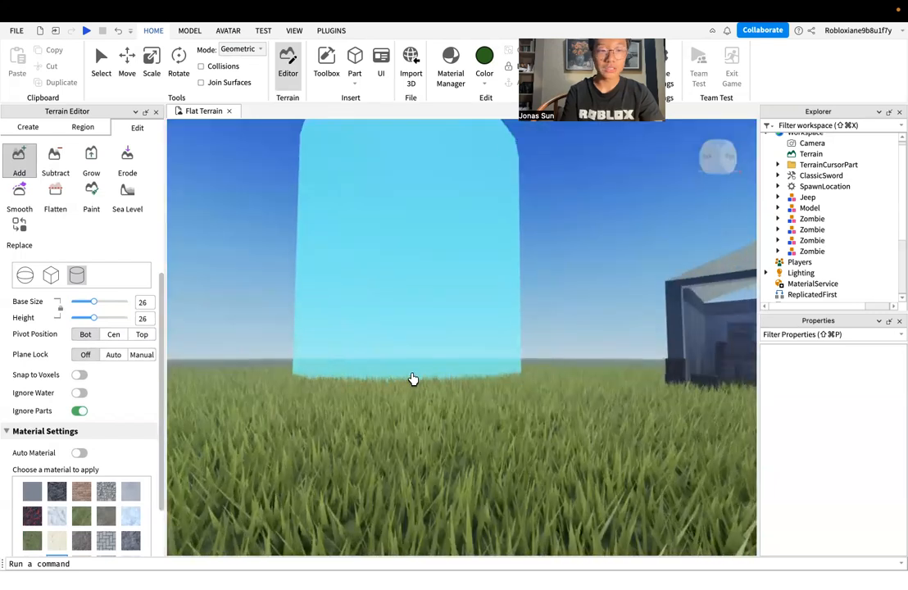
click(412, 377)
right_drag(572, 332, 572, 334)
scroll(571, 332, up, 1)
scroll(572, 334, up, 3)
scroll(571, 333, down, 3)
- Set the pivot position to Cen, change the brush to a cube and reduce its base size and height to 12
click(113, 334)
drag(93, 302, 83, 303)
right_drag(284, 367, 262, 356)
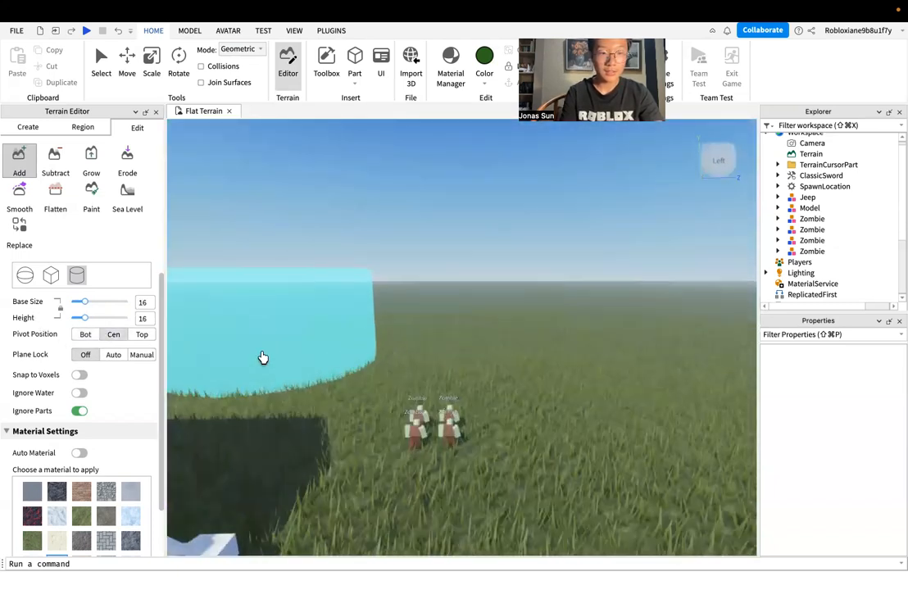
scroll(261, 357, up, 3)
click(51, 275)
drag(84, 301, 80, 308)
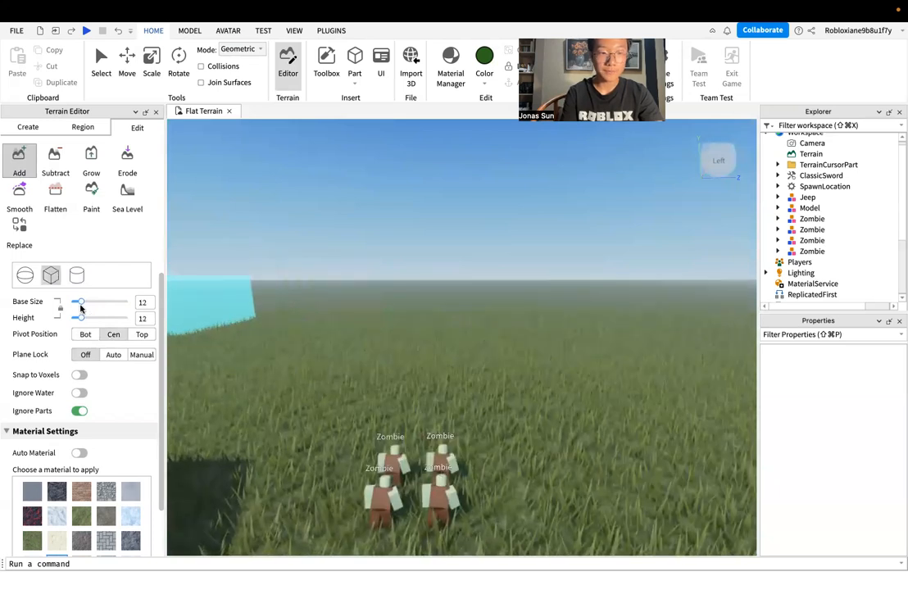
- Add side-by-side sand blocks behind the zombies to form a wall
click(459, 380)
key(d)
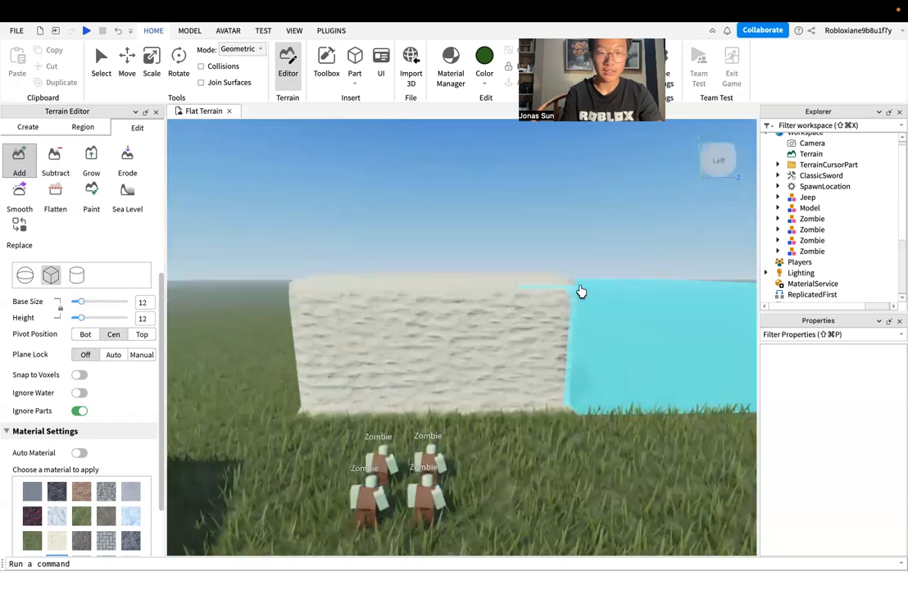
key(w)
key(d)
click(442, 372)
right_drag(464, 295, 464, 298)
key(s)
key(w)
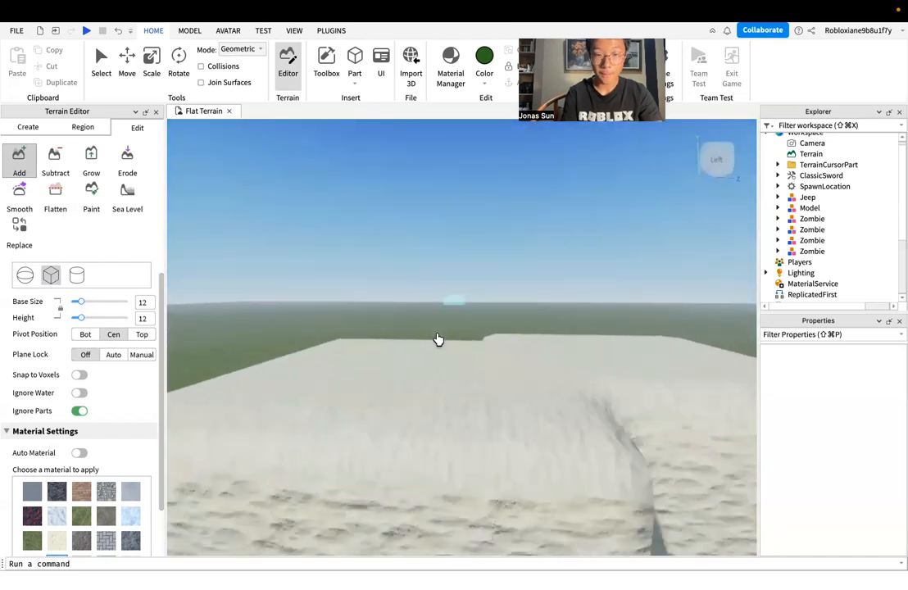
- Stack another sand block on top of the wall to make a second level
key(s)
click(439, 347)
right_drag(439, 347, 440, 348)
key(w)
key(s)
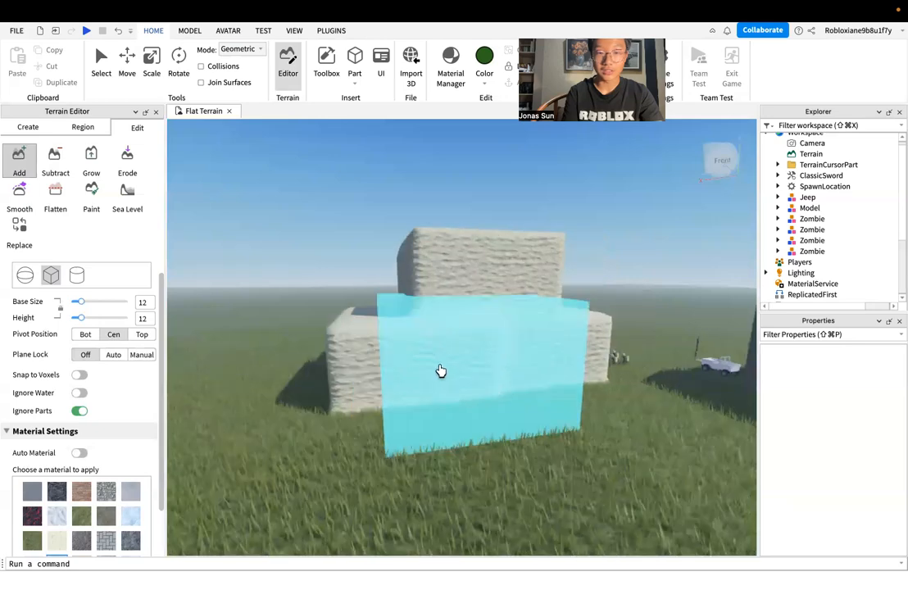
- Extend the sand wall along the grass with more cube blocks and add a smaller raised block on its far part
key(w)
right_drag(522, 433, 522, 432)
key(w)
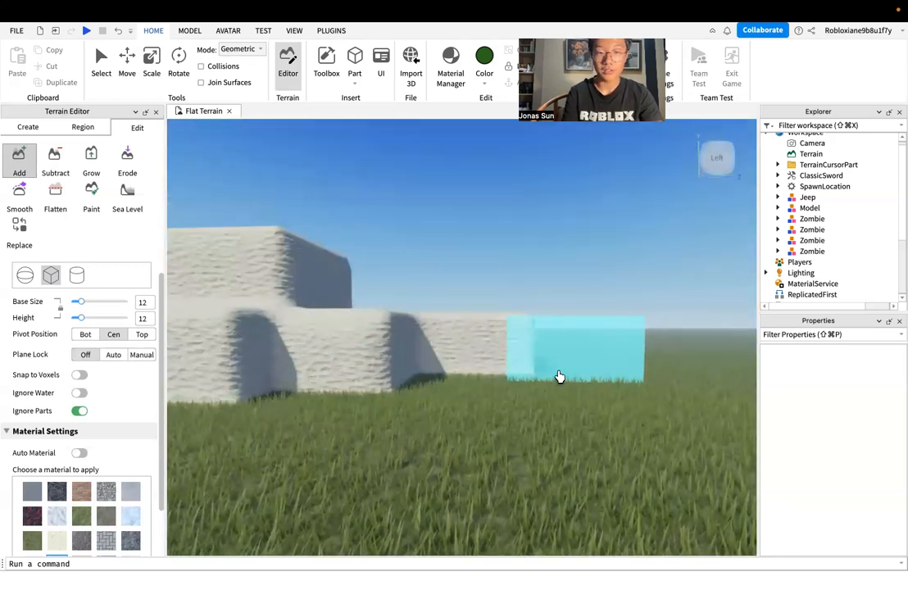
key(w)
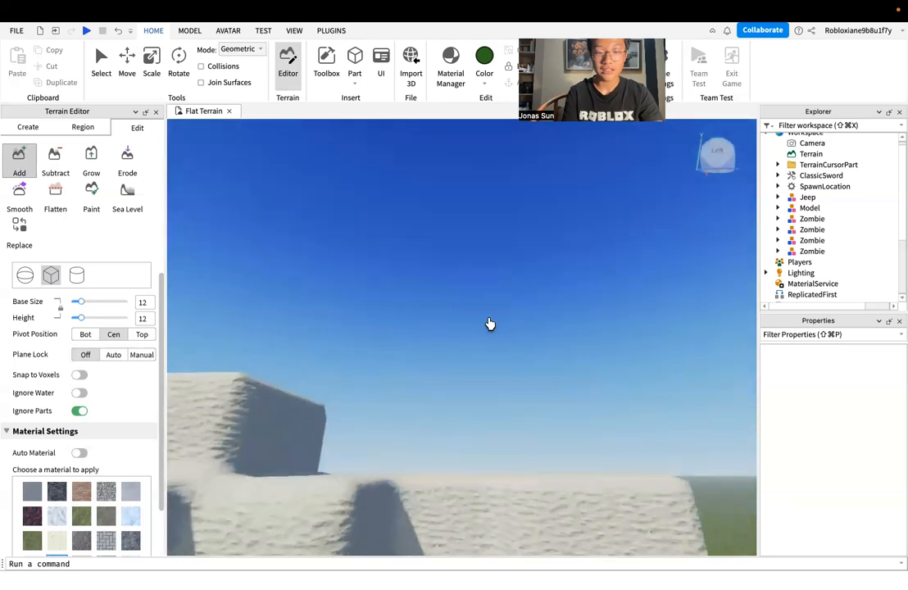
key(s)
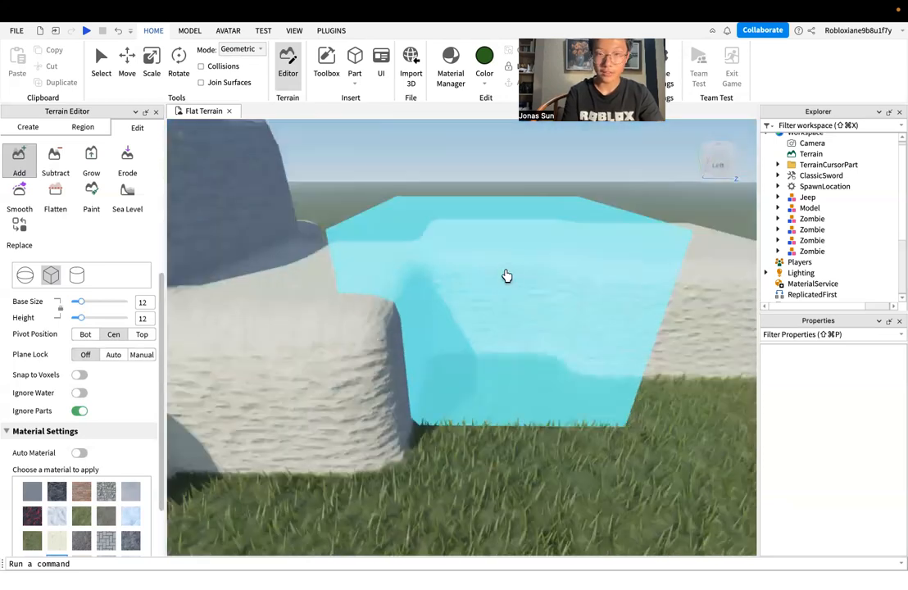
right_drag(569, 330, 572, 331)
key(w)
key(w)
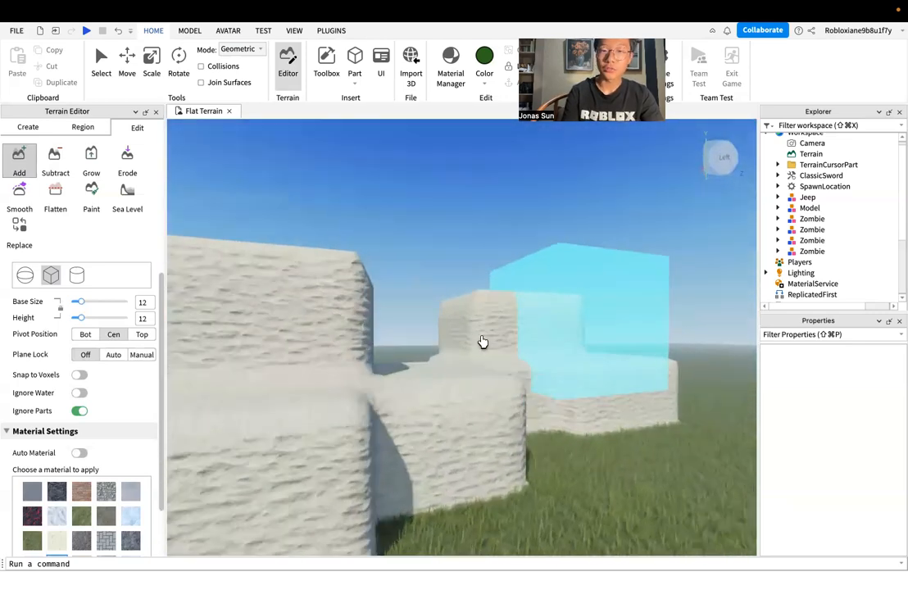
- Change to the sphere brush at base size 12 and add rounded sand mounds along and on top of the wall
click(25, 274)
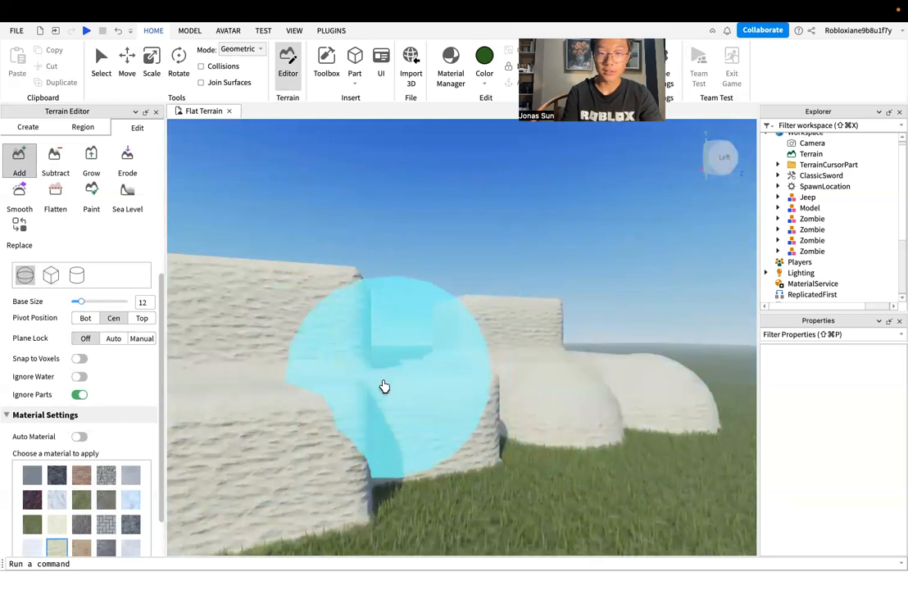
right_drag(493, 239, 480, 272)
key(w)
key(w)
click(479, 290)
key(w)
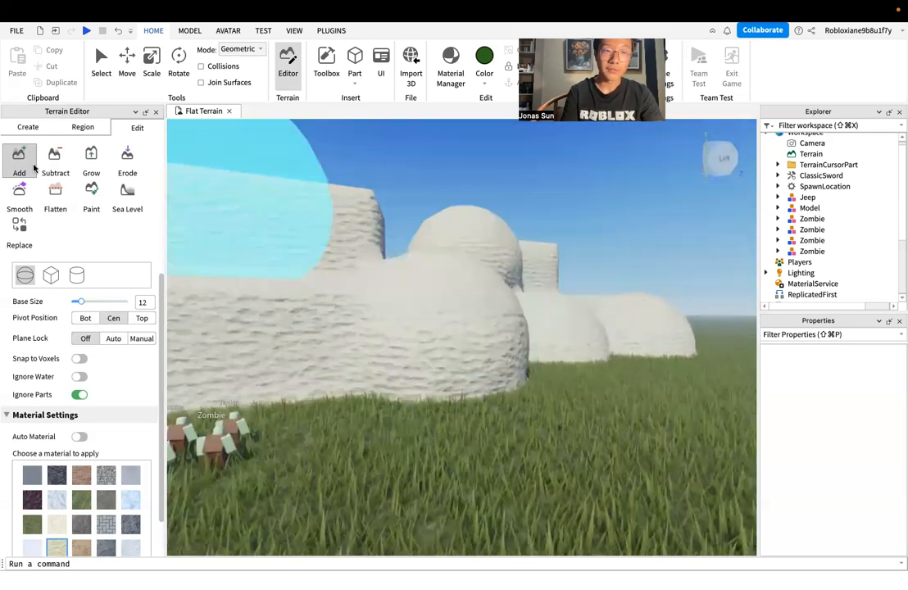
- Subtract terrain from the upper sand block's corner with the sphere brush at base size 6
click(56, 156)
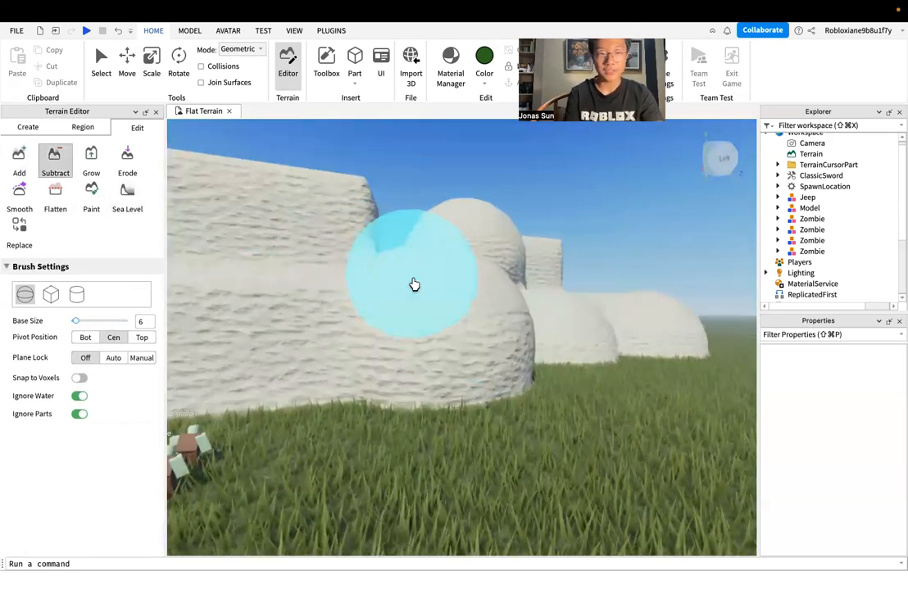
right_drag(489, 314, 489, 314)
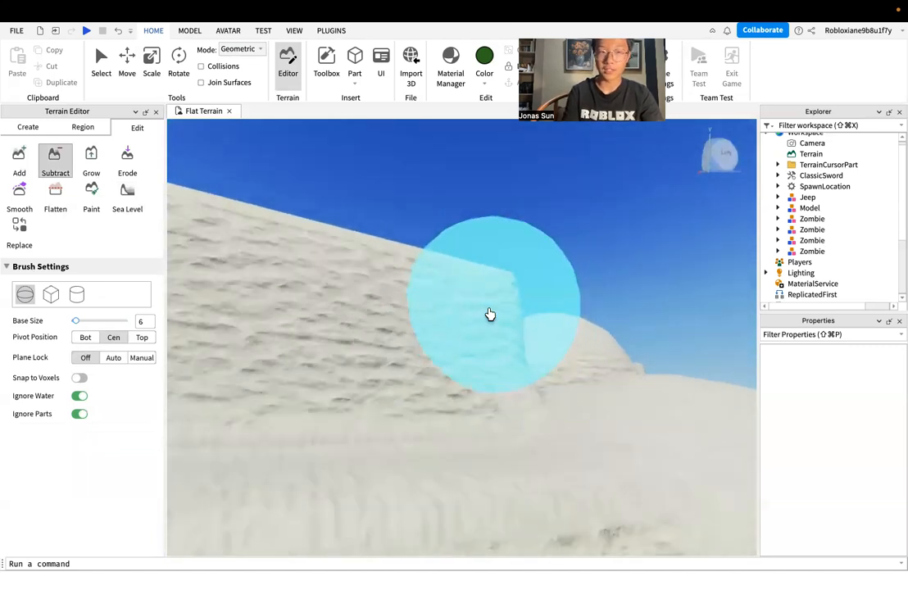
key(s)
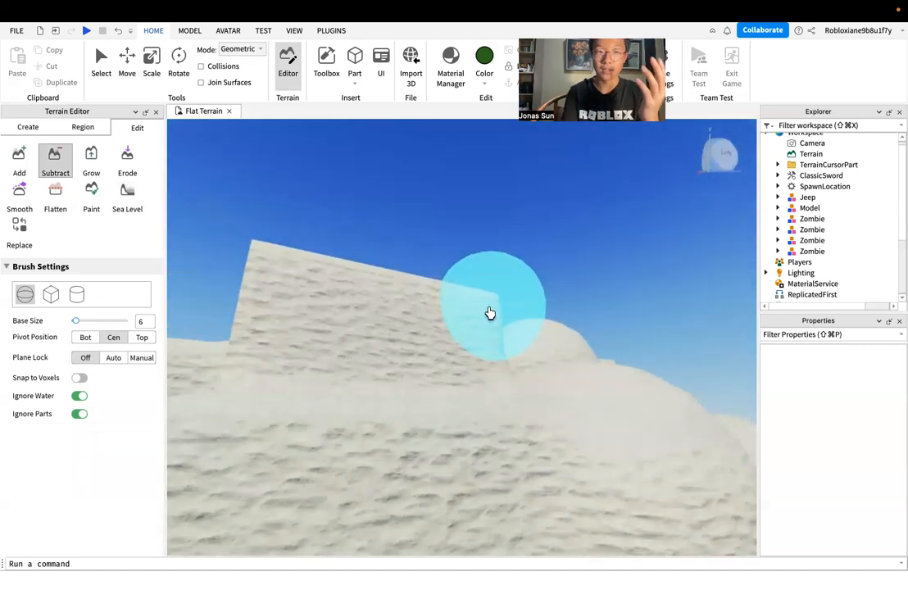
right_drag(490, 314, 490, 314)
key(w)
key(s)
key(w)
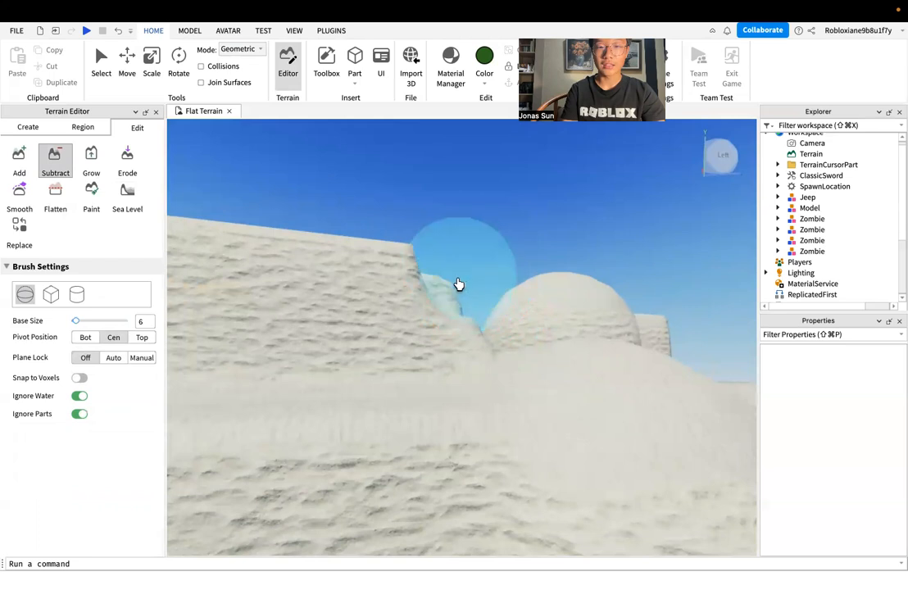
- Carve hollows and gaps through the sand wall's upper blocks and rounded mounds with Subtract
right_drag(341, 241, 341, 241)
key(s)
mouse_move(515, 340)
mouse_down()
mouse_move(526, 334)
mouse_move(471, 337)
mouse_move(378, 304)
mouse_move(395, 333)
mouse_move(424, 350)
mouse_move(310, 304)
mouse_move(428, 206)
mouse_move(517, 340)
mouse_move(336, 207)
mouse_move(324, 226)
mouse_move(282, 183)
mouse_up()
key(d)
key(w)
key(d)
key(w)
key(d)
key(s)
right_drag(458, 244, 460, 245)
key(w)
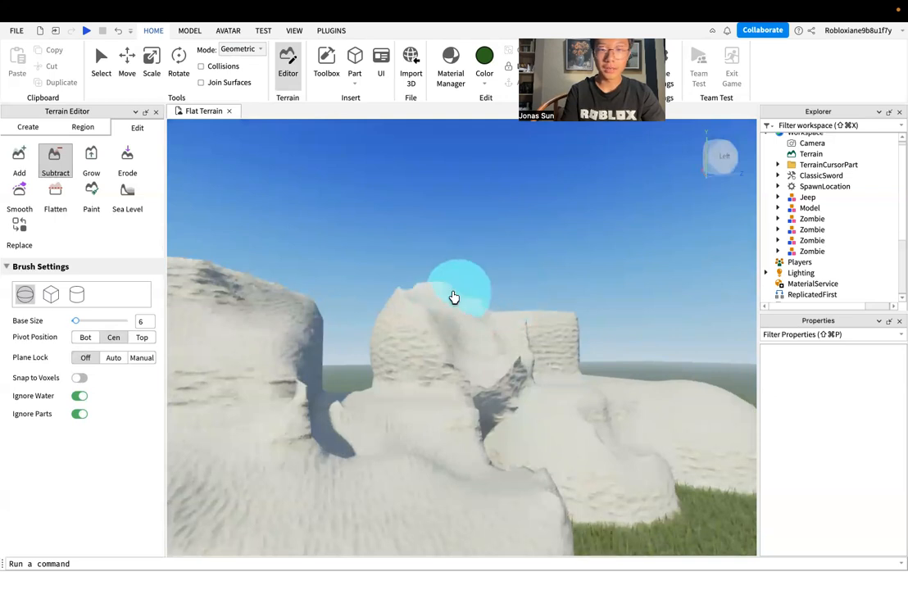
- Carve stepped notches into the raised sand block at the wall's far end
key(d)
key(w)
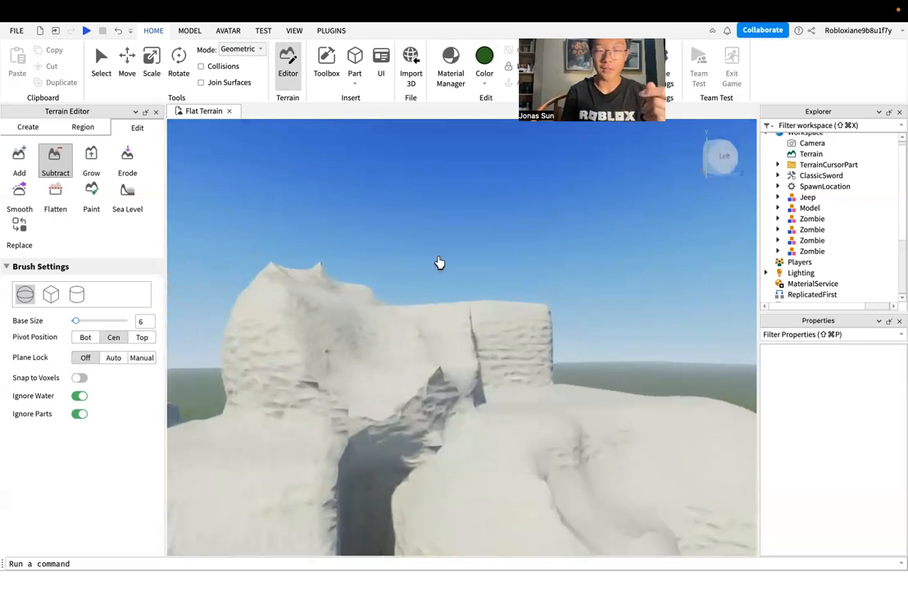
key(d)
key(w)
click(491, 312)
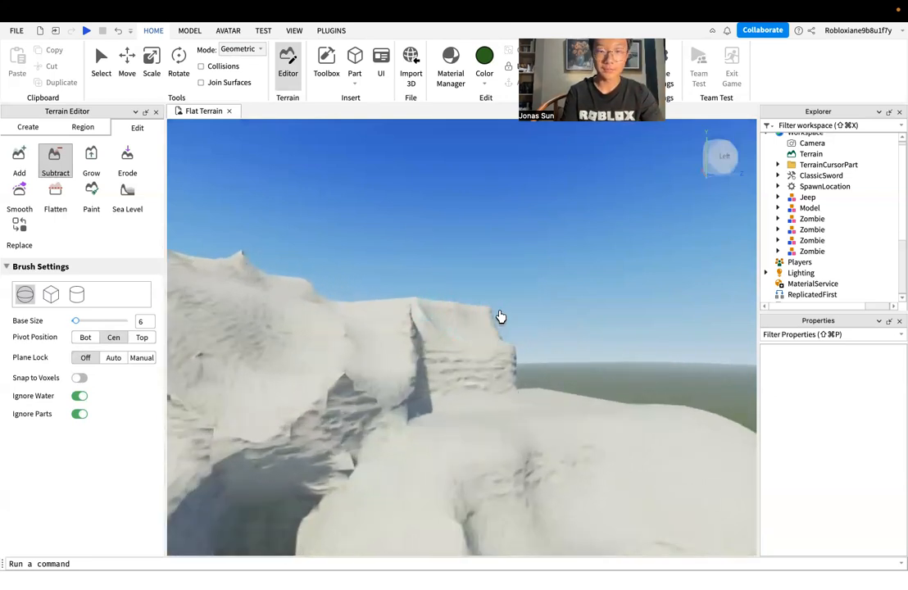
key(s)
right_drag(480, 318, 480, 317)
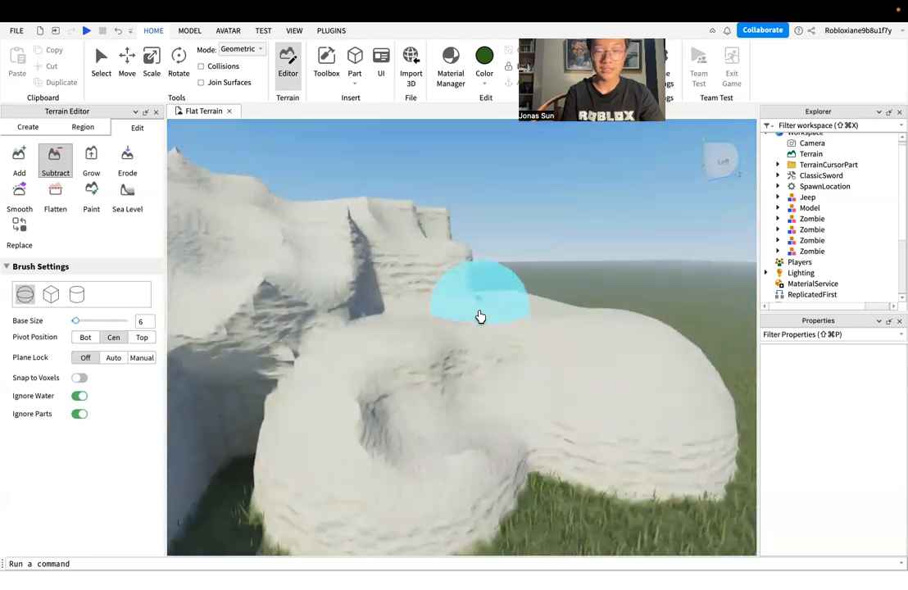
- Subtract more sand from the low rounded mound beyond the carved gap
click(563, 369)
key(d)
key(s)
right_drag(556, 364, 555, 365)
key(w)
key(w)
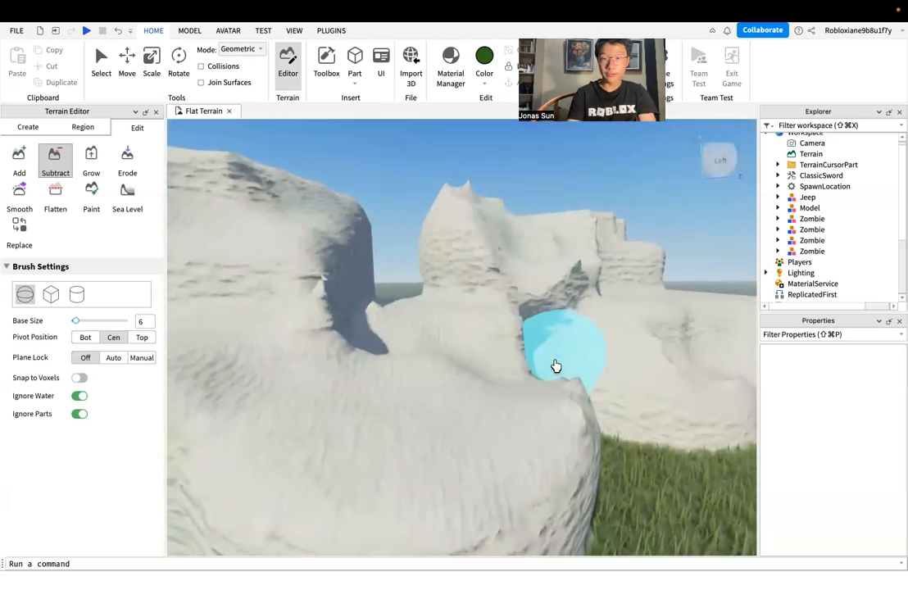
- Use the Grow tool with the Grass material, base size 6 and strength 1 to raise a mound beside the sword
click(90, 155)
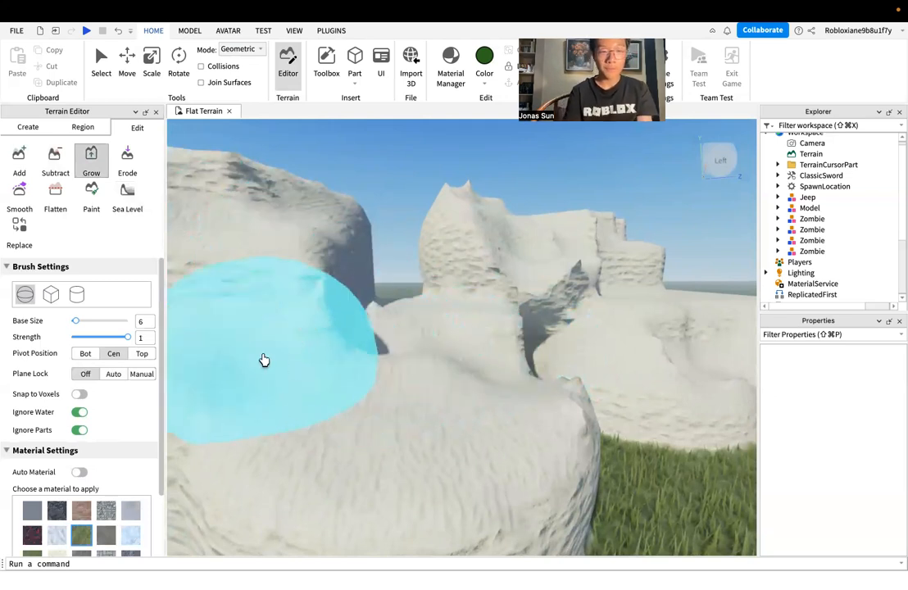
right_drag(471, 324, 416, 390)
scroll(86, 468, down, 2)
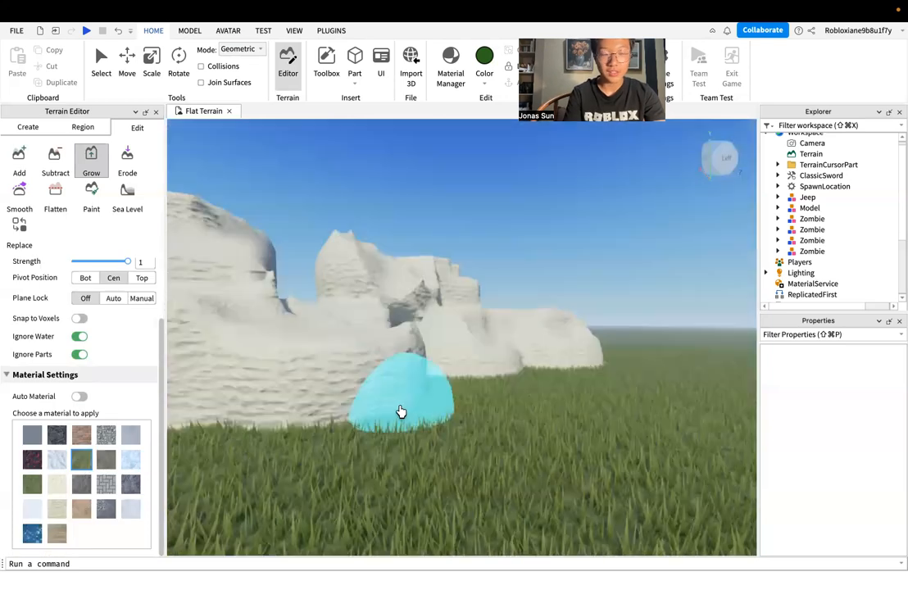
scroll(402, 413, up, 5)
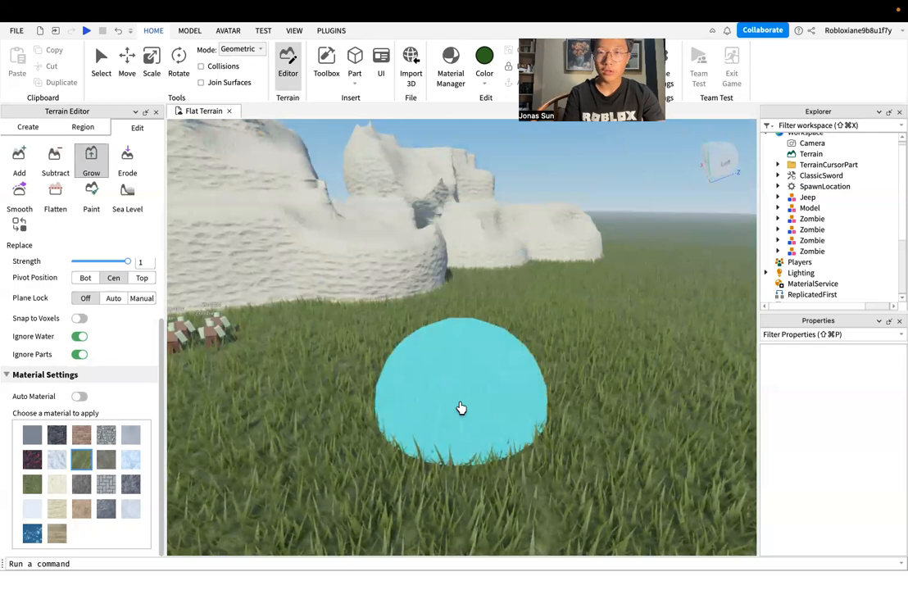
right_drag(595, 349, 596, 350)
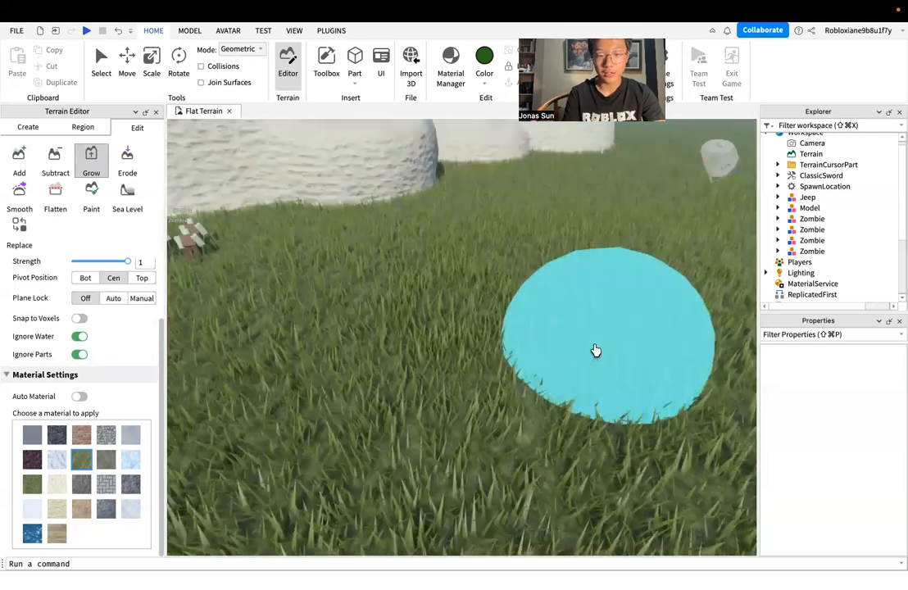
scroll(528, 350, down, 6)
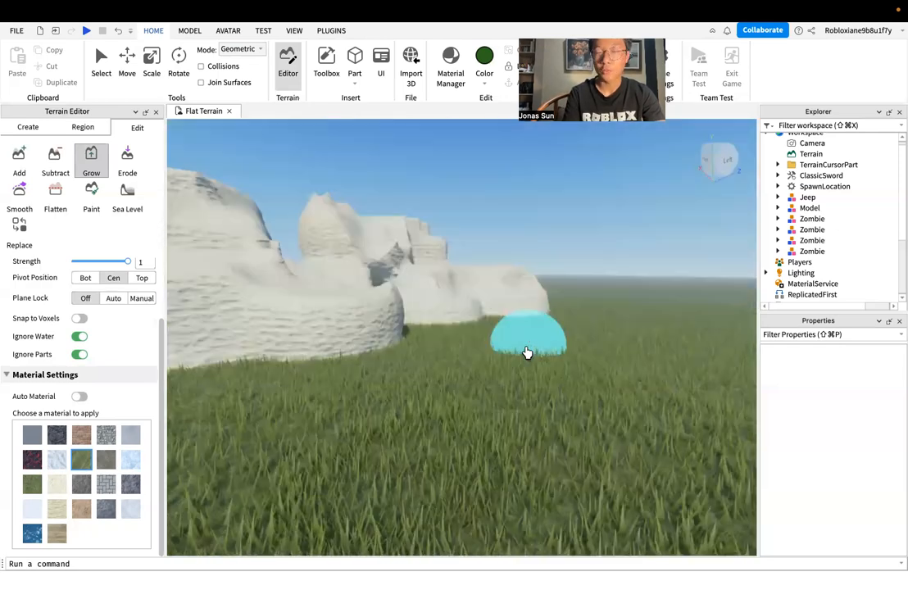
mouse_move(528, 352)
right_down()
mouse_move(501, 355)
mouse_move(510, 359)
right_up()
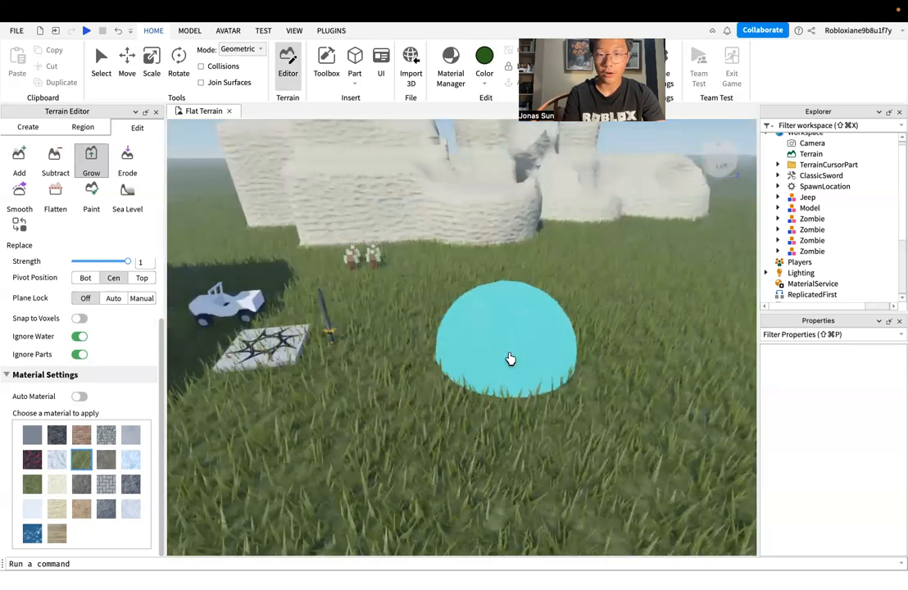
click(509, 359)
drag(509, 359, 510, 359)
- Grow the grass mound beside the sword into a taller, overhanging hill
right_drag(510, 358, 510, 357)
key(s)
key(w)
key(s)
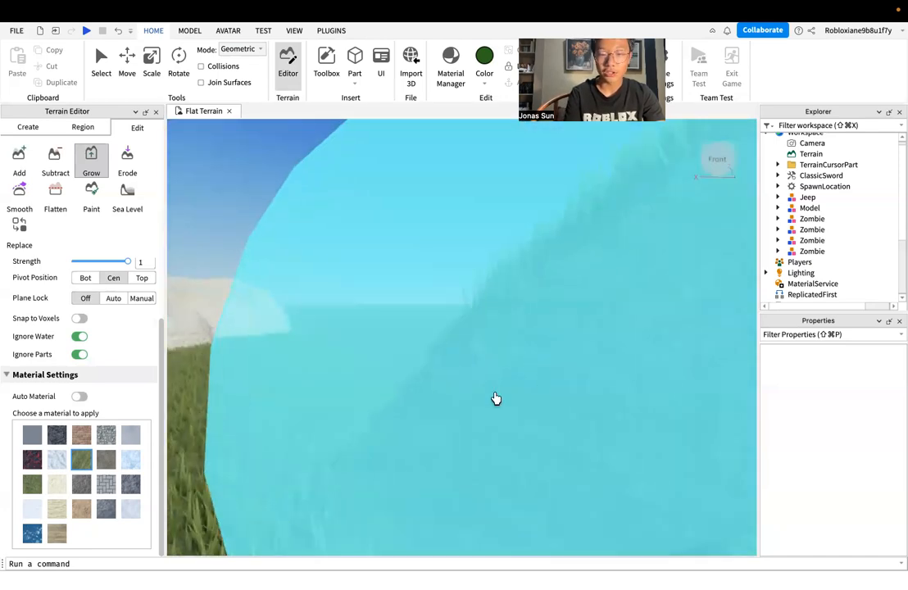
key(s)
right_drag(474, 411, 474, 412)
key(w)
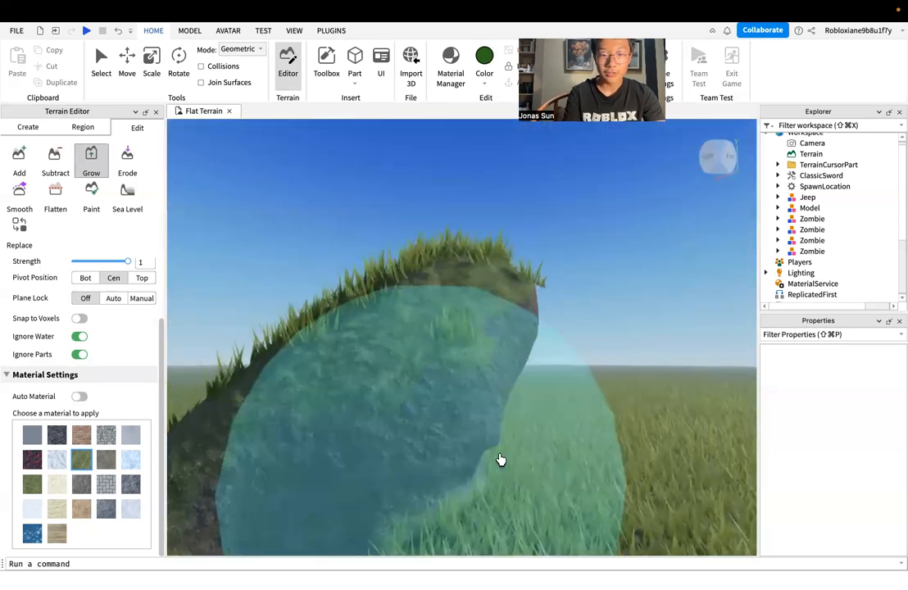
key(s)
- Broaden the grassy hill's lower slopes toward the wooden crate with the Grow tool
mouse_move(553, 466)
right_down()
mouse_move(480, 462)
mouse_move(468, 410)
right_up()
key(s)
key(d)
key(s)
key(w)
mouse_move(463, 369)
right_down()
mouse_move(456, 314)
mouse_move(516, 288)
mouse_move(522, 300)
right_up()
key(s)
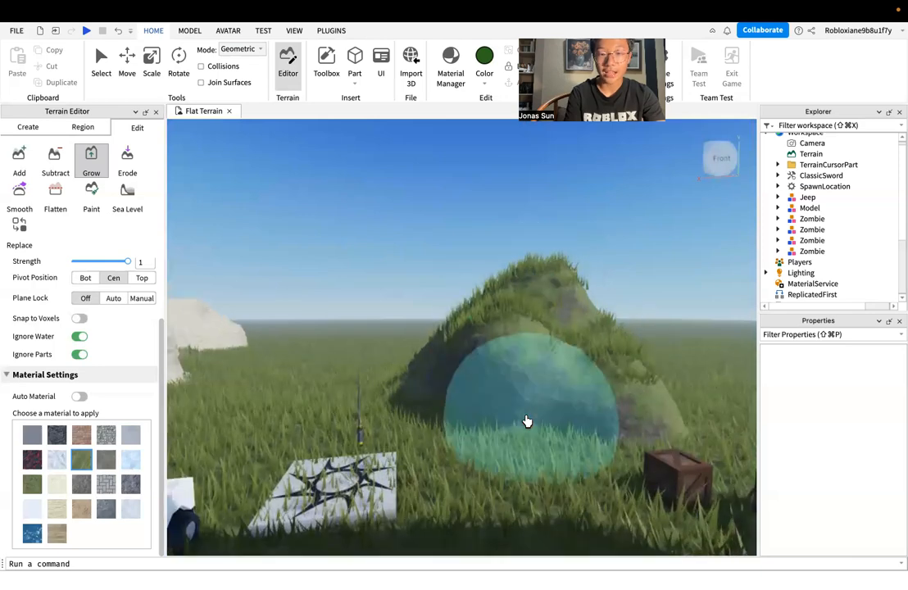
- Grow patches of grass on the sand wall's near rounded section and ledge
key(w)
mouse_move(552, 347)
right_down()
mouse_move(626, 359)
mouse_move(464, 439)
right_up()
key(s)
key(w)
key(a)
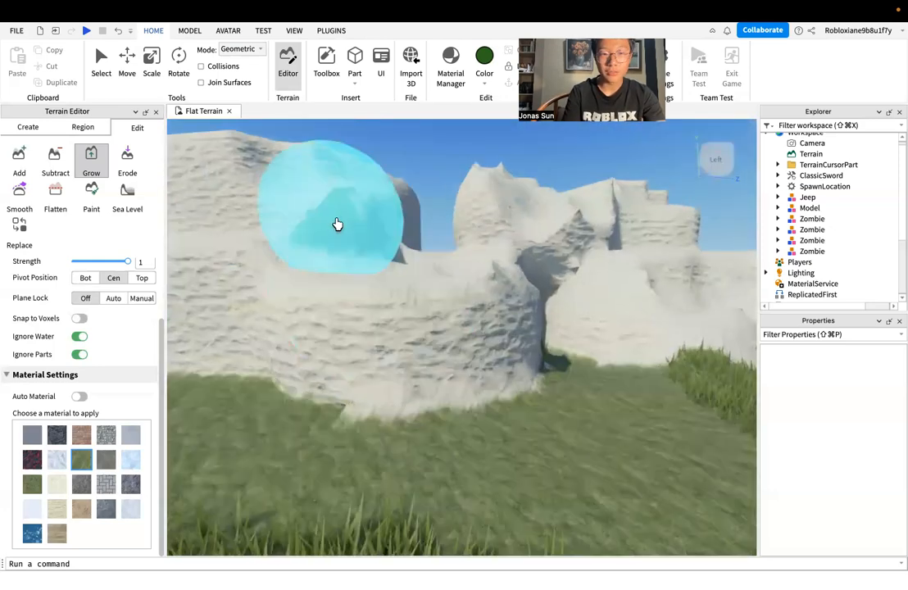
click(338, 225)
key(d)
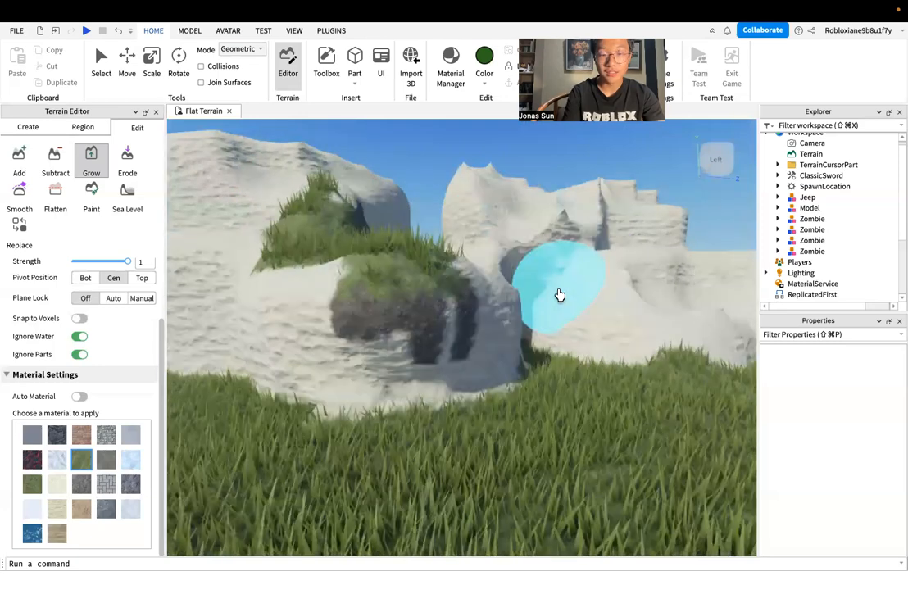
- Grow more grass patches over the next sand mound farther along the wall
right_drag(560, 296, 559, 296)
key(w)
click(539, 317)
key(d)
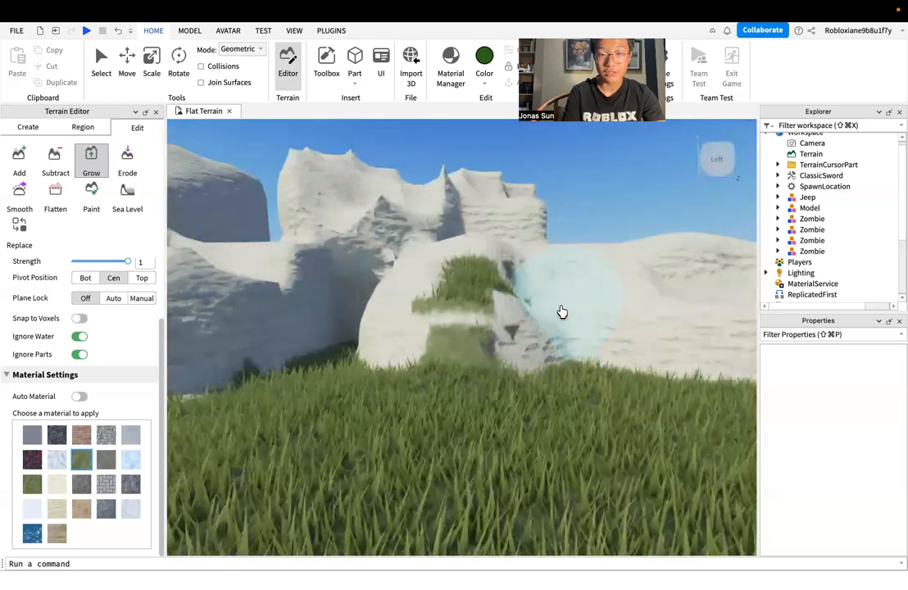
- Grow grass patches on the upper ledges and peaks at the back of the sand wall
right_drag(596, 252, 596, 247)
key(w)
key(s)
click(502, 227)
drag(560, 262, 607, 275)
right_drag(523, 254, 523, 254)
key(s)
right_drag(452, 326, 453, 326)
- Wear down the tall sand block's sharp edge behind the grassy hill with the Erode tool, brush size 6 and strength 1
scroll(452, 326, up, 5)
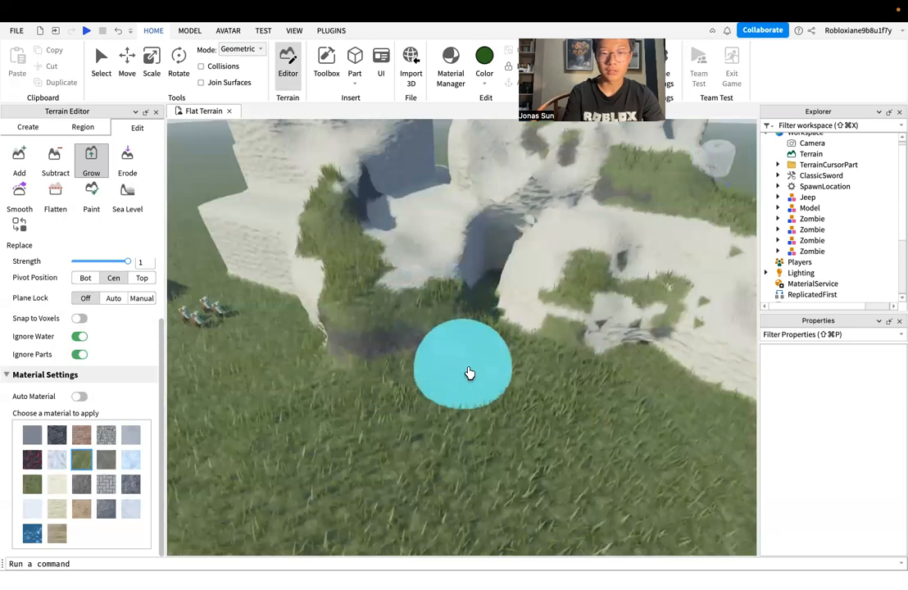
key(s)
right_drag(509, 242, 508, 243)
key(w)
scroll(508, 242, up, 1)
key(s)
key(w)
click(120, 163)
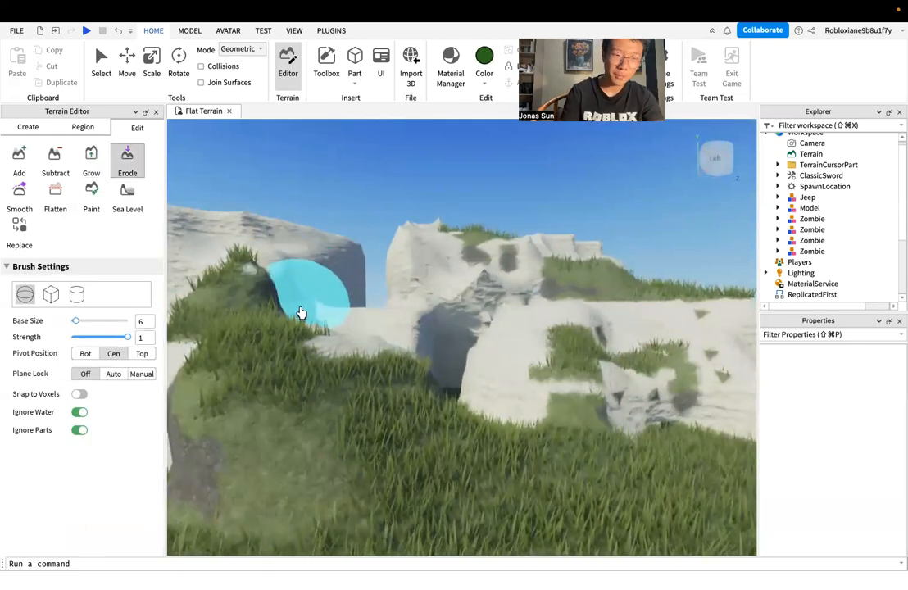
key(w)
right_drag(272, 291, 274, 290)
key(w)
key(s)
key(w)
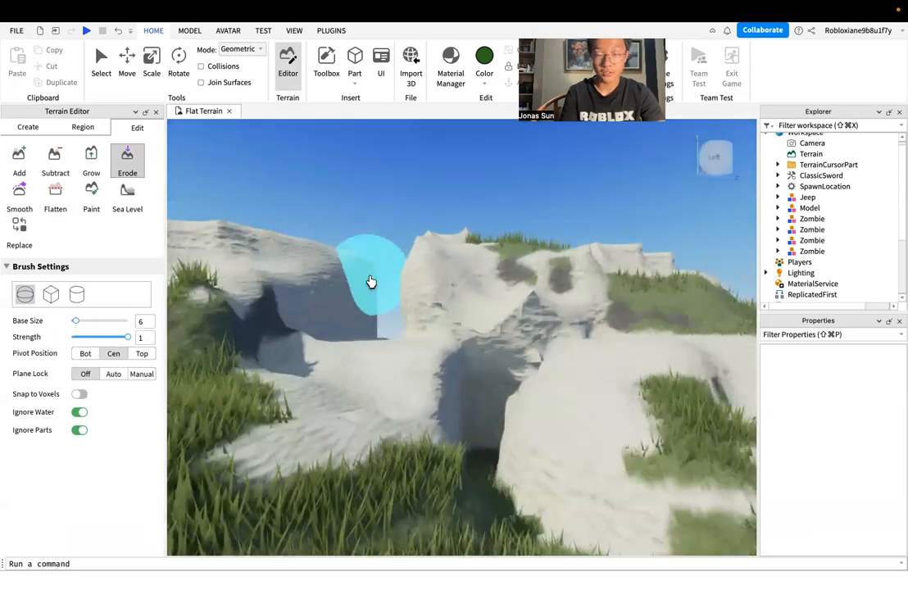
key(s)
key(a)
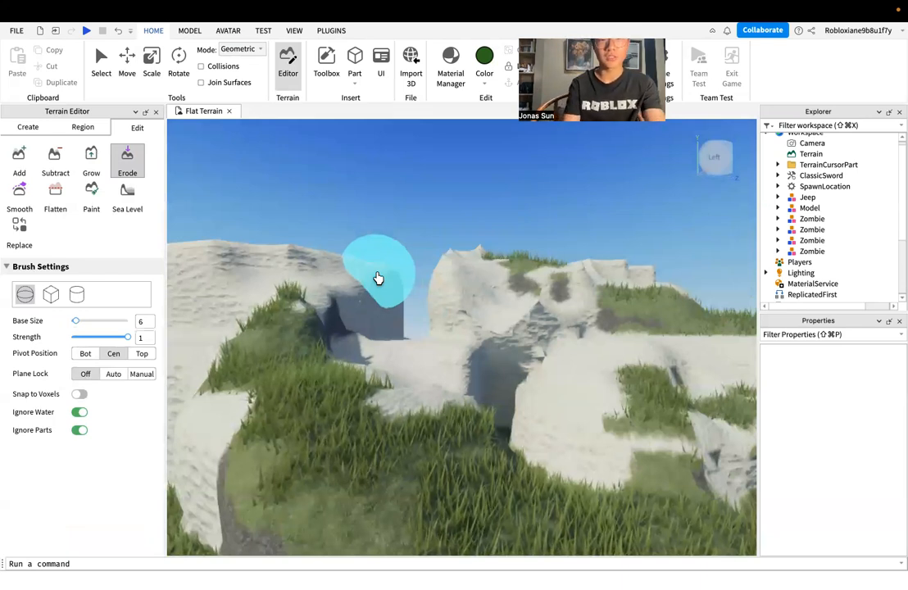
- Erode the rounded outer end of the sand wall into a hollowed slope
right_drag(431, 301, 432, 300)
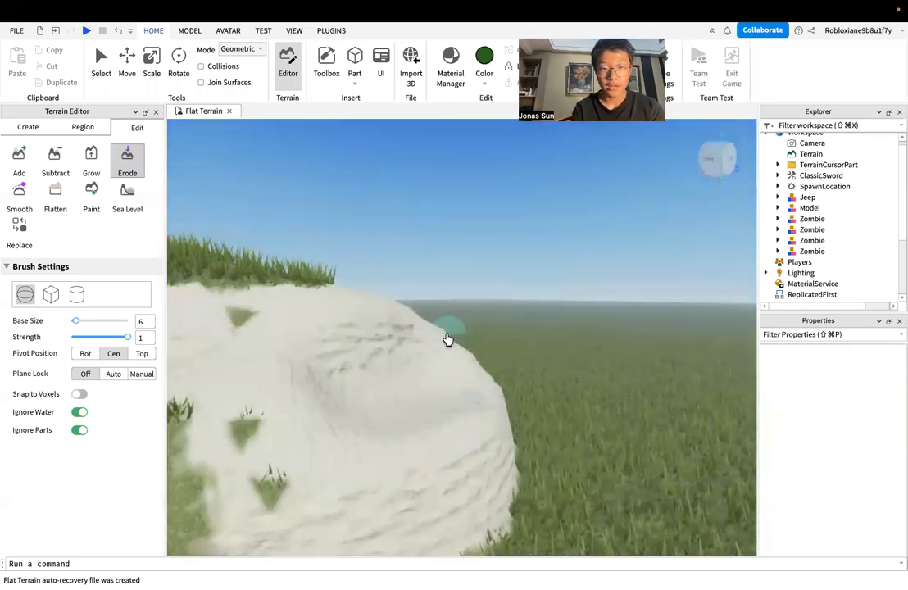
mouse_move(398, 341)
mouse_down()
mouse_move(377, 330)
mouse_move(370, 336)
mouse_up()
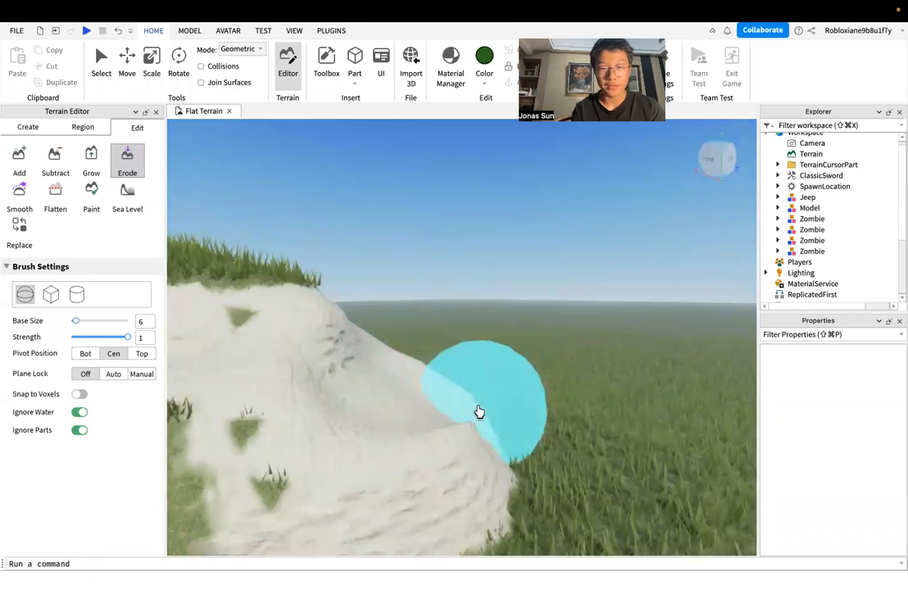
right_drag(436, 423, 436, 423)
- Set the Erode strength to 0.5 and soften the sand cliffs on both sides of the gap
key(s)
key(w)
right_drag(407, 237, 409, 236)
key(w)
key(w)
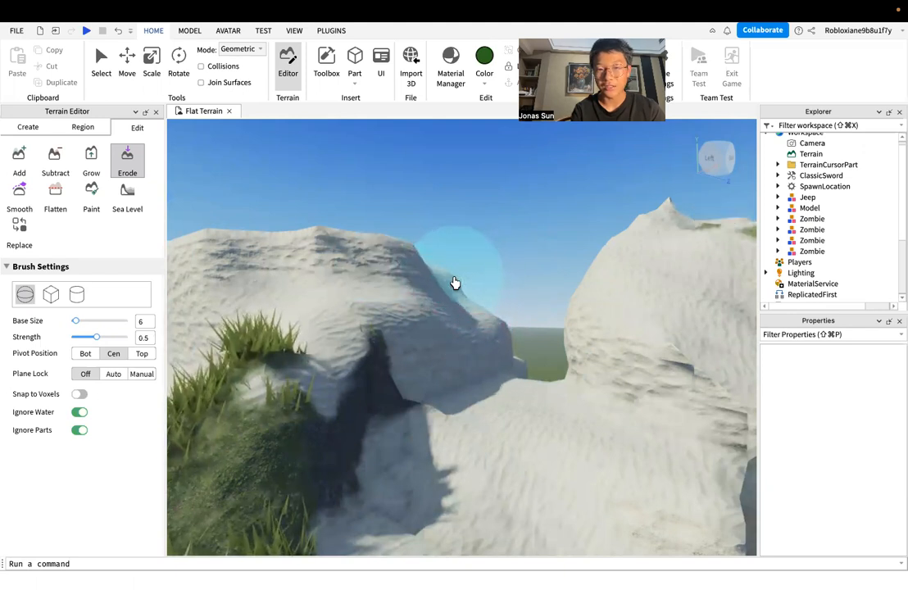
key(d)
click(582, 241)
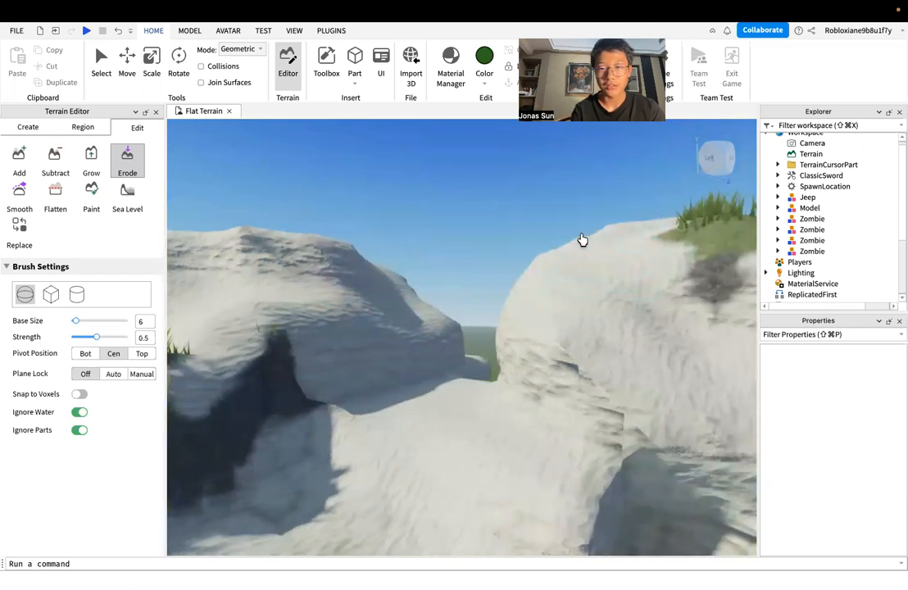
click(352, 272)
right_drag(353, 271, 353, 268)
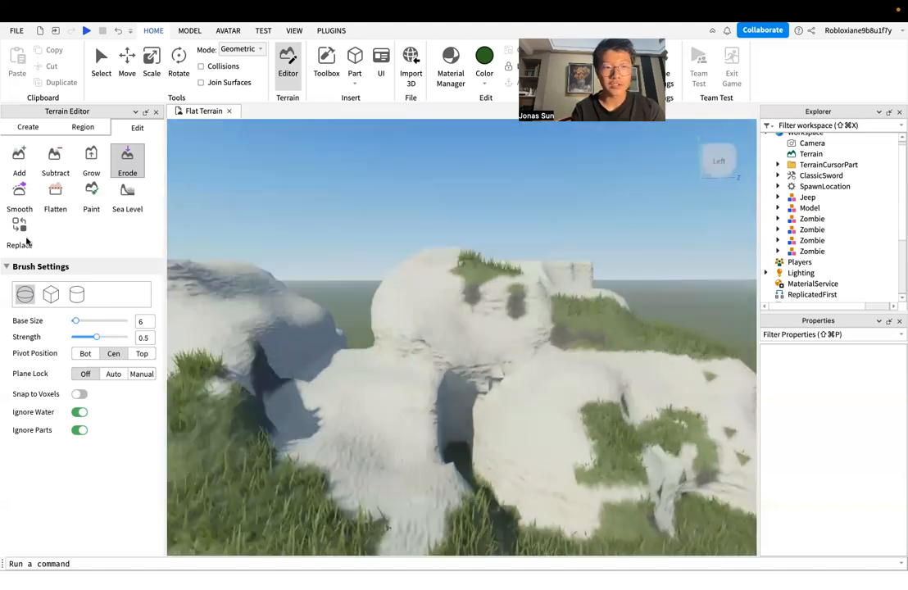
- Smooth the sand wall's ridges and outer slope with the Smooth tool, brush size 6 and strength 1
click(18, 197)
right_drag(398, 293, 397, 293)
key(w)
key(w)
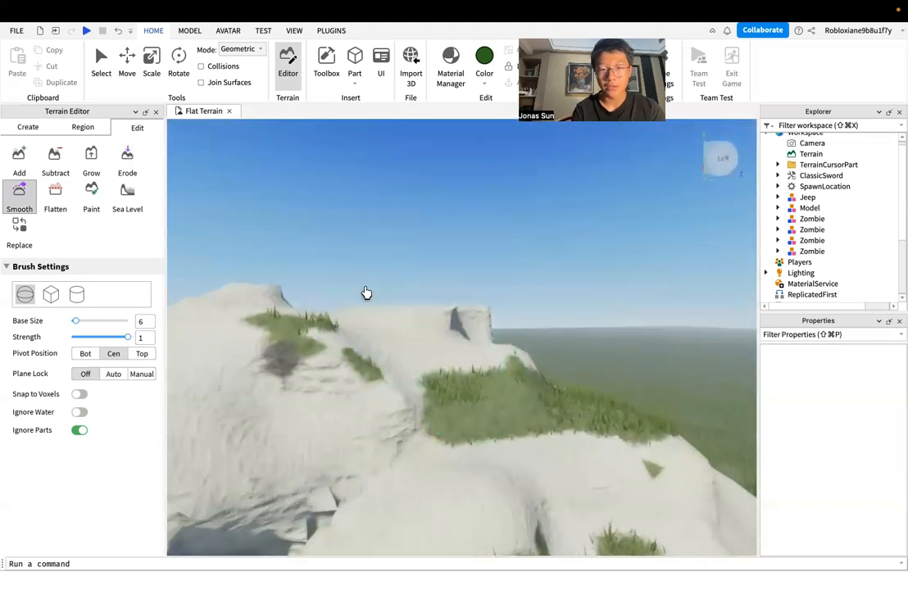
key(s)
right_drag(495, 320, 495, 320)
key(s)
key(w)
drag(383, 234, 437, 241)
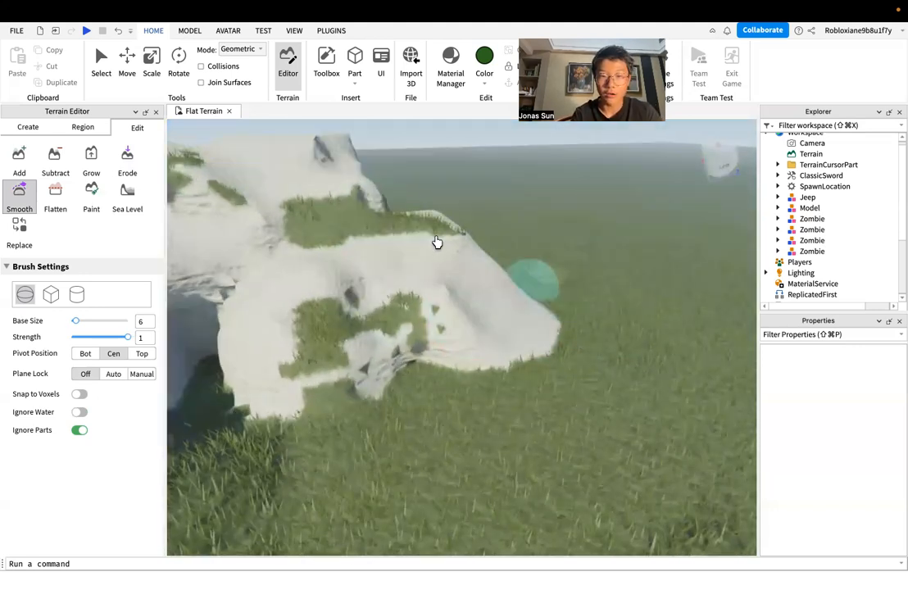
- Smooth the grassy hill at the foot of the sand wall near its gap
right_drag(595, 312, 595, 311)
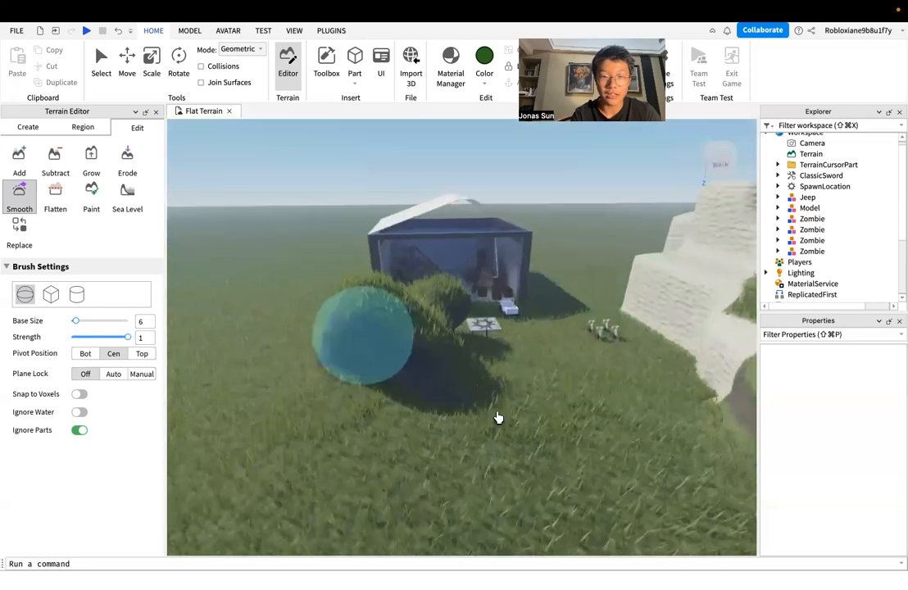
right_drag(610, 449, 609, 449)
scroll(492, 418, up, 3)
drag(432, 405, 414, 417)
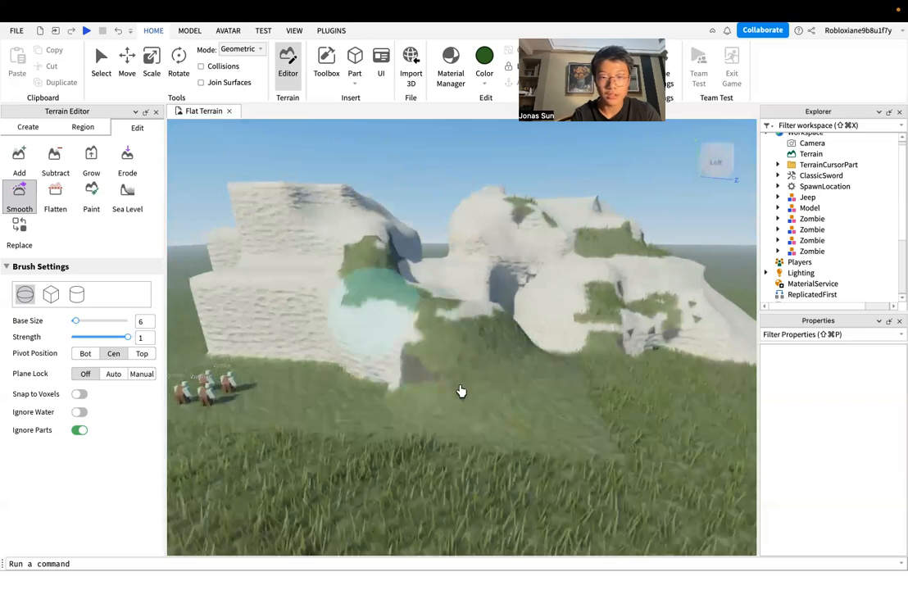
scroll(486, 332, up, 5)
right_drag(486, 332, 486, 332)
scroll(486, 332, down, 5)
- Level the grassy slope in front of the sand wall's gap with the Flatten tool, brush size 6 and strength 1
click(57, 197)
right_drag(353, 318, 352, 318)
scroll(353, 318, up, 3)
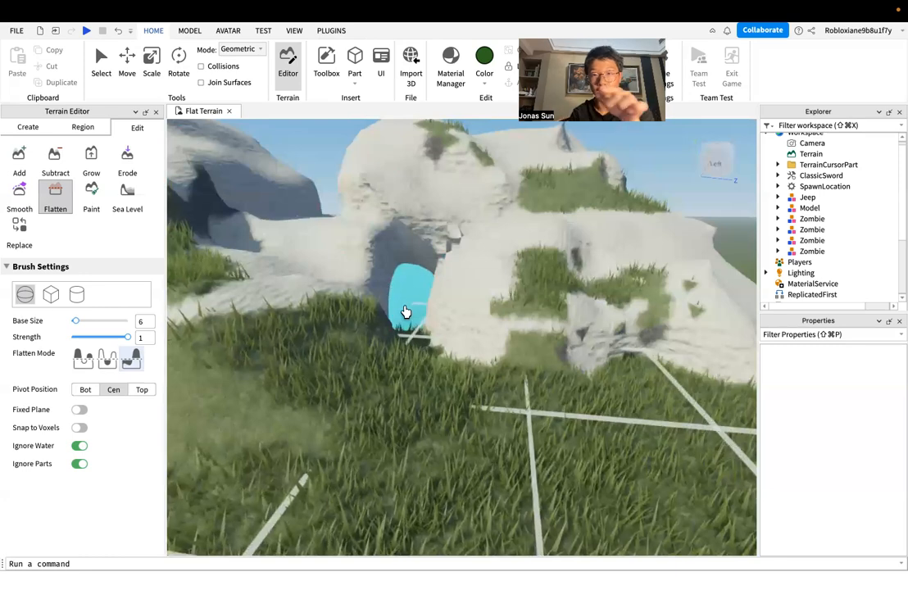
mouse_move(464, 328)
mouse_down()
mouse_move(437, 361)
mouse_move(430, 405)
mouse_move(270, 378)
mouse_move(250, 346)
mouse_up()
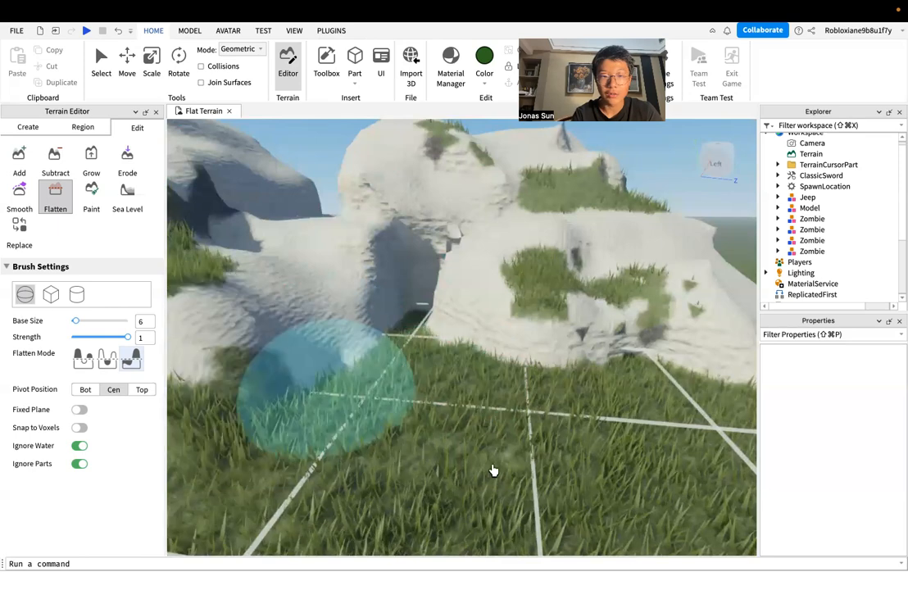
scroll(501, 471, up, 3)
right_drag(506, 472, 506, 471)
- Paint the top of the tall sand block with the Ice material using a size 6 Paint brush
click(93, 197)
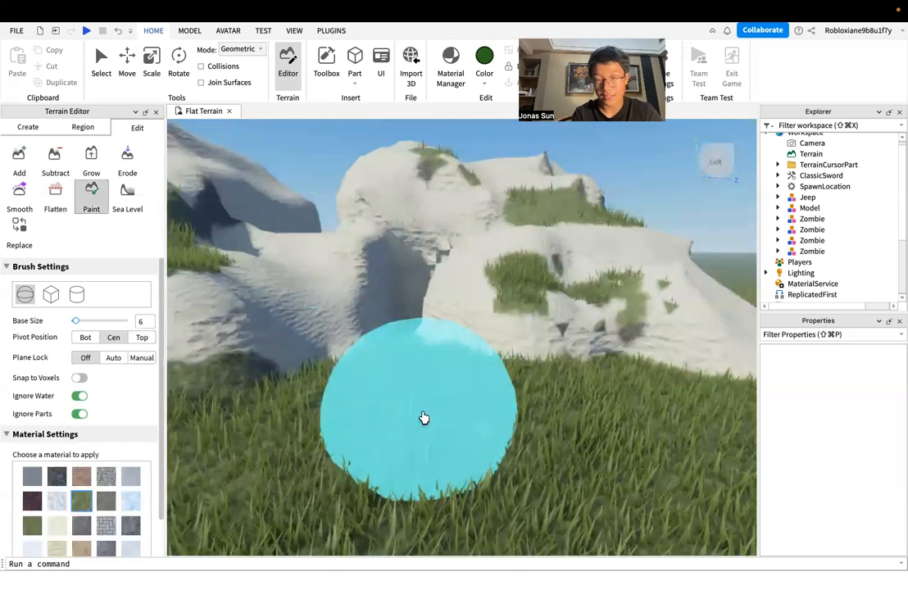
right_drag(423, 417, 424, 417)
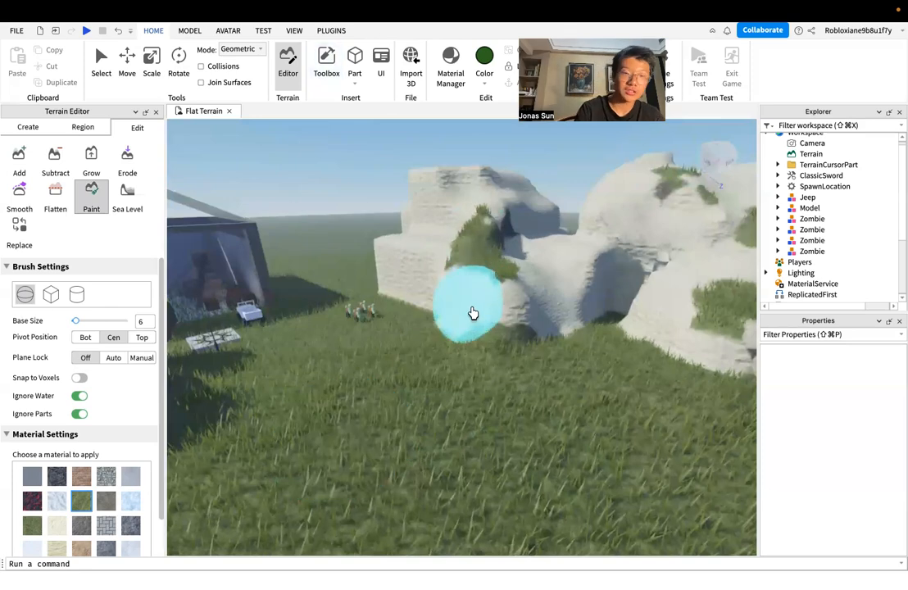
key(w)
right_drag(546, 345, 546, 344)
key(w)
key(s)
key(d)
key(w)
key(s)
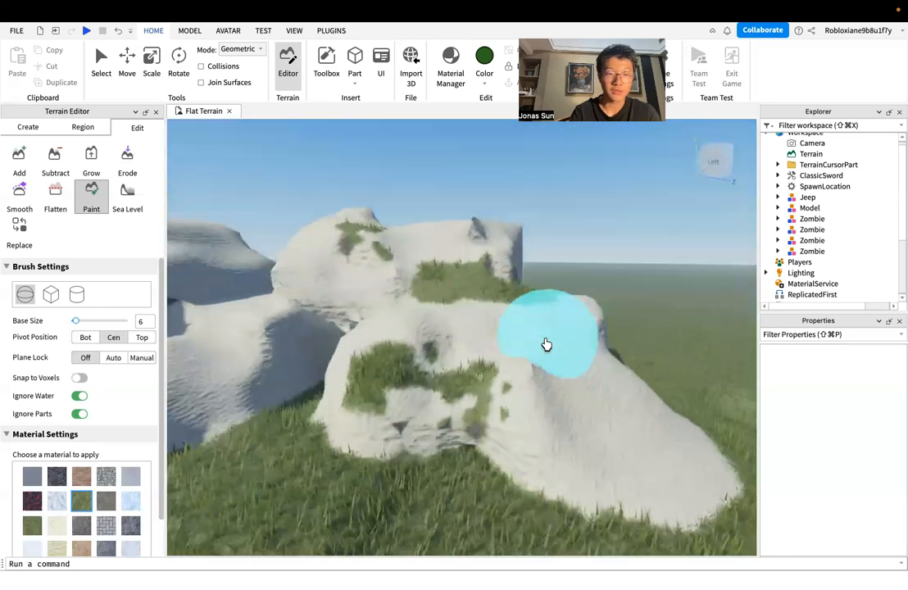
key(s)
key(a)
right_drag(361, 271, 361, 272)
key(a)
key(s)
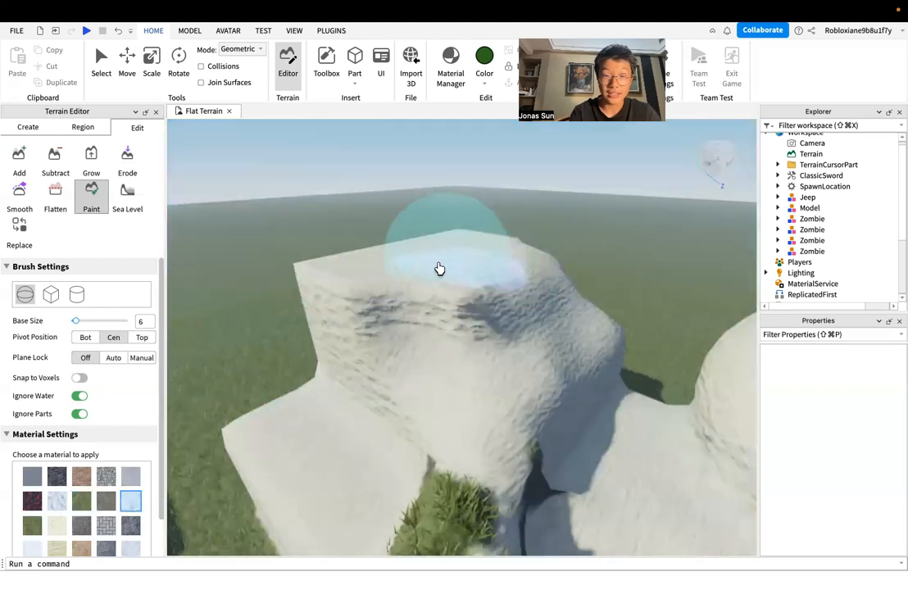
mouse_move(451, 242)
mouse_down()
mouse_move(348, 239)
mouse_move(481, 303)
mouse_up()
right_drag(553, 294, 549, 279)
- Paint ice over the neighbouring mound tops and the lower ledge between the sand cliffs
key(w)
mouse_move(549, 304)
mouse_down()
mouse_move(545, 340)
mouse_move(576, 353)
mouse_move(573, 312)
mouse_up()
key(d)
right_drag(669, 319, 669, 319)
key(w)
key(w)
key(d)
key(w)
- Paint the lower face of the near sand wall with the Rock material
right_drag(415, 263, 436, 298)
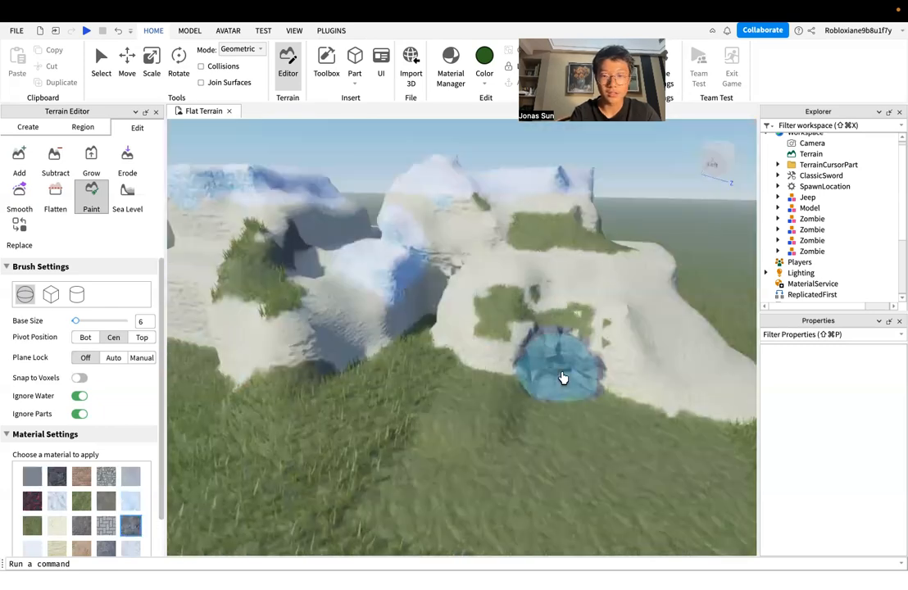
drag(676, 324, 502, 325)
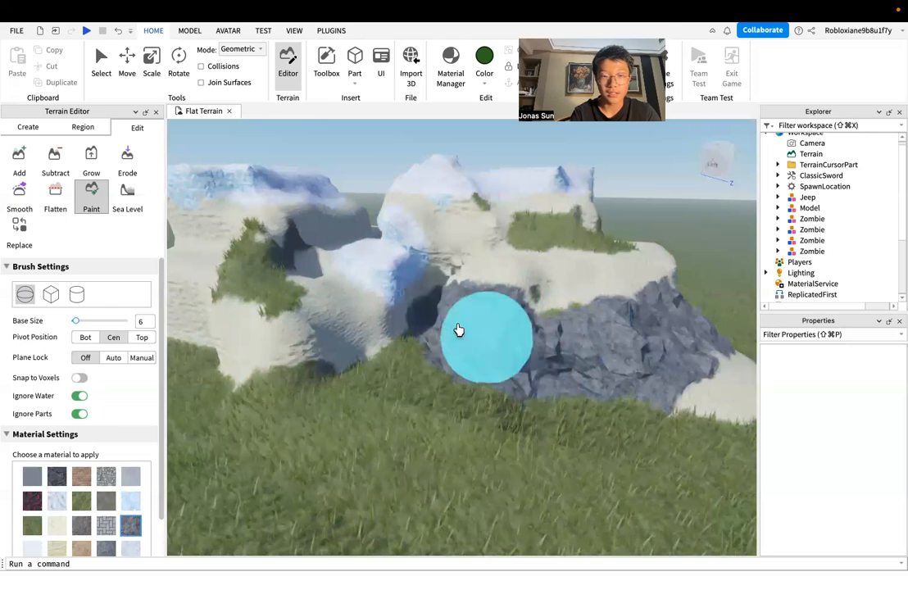
right_drag(370, 332, 371, 333)
- Paint rock on the cliff faces below the icy ledge and around the base of the tall sand block
key(w)
mouse_move(402, 367)
mouse_down()
mouse_move(427, 417)
mouse_move(438, 418)
mouse_up()
key(w)
right_drag(438, 418, 438, 418)
mouse_move(393, 382)
mouse_down()
mouse_move(365, 329)
mouse_move(344, 320)
mouse_up()
right_drag(344, 321, 344, 320)
key(w)
key(w)
key(s)
key(s)
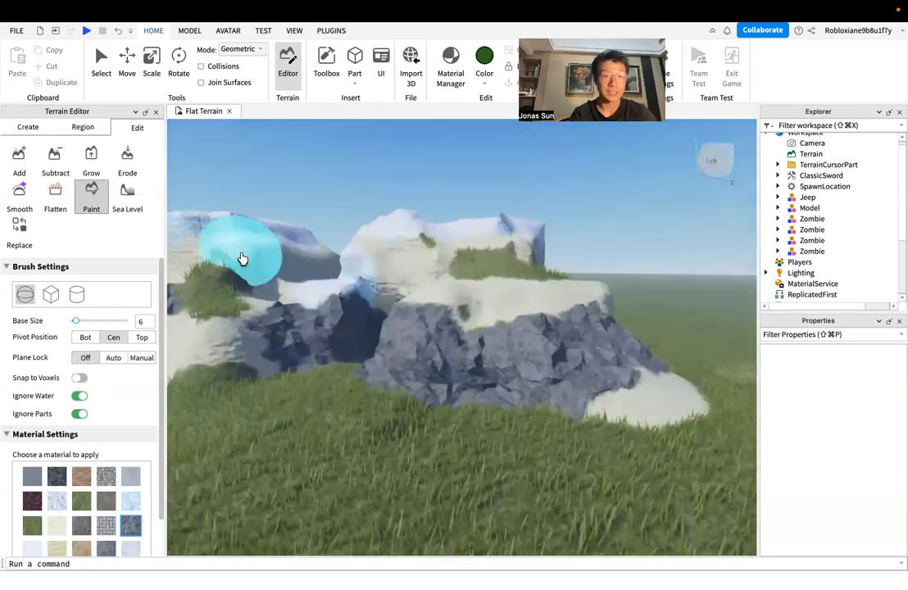
- Open the Sea Level tool and examine its map settings and region box around the terrain
click(138, 204)
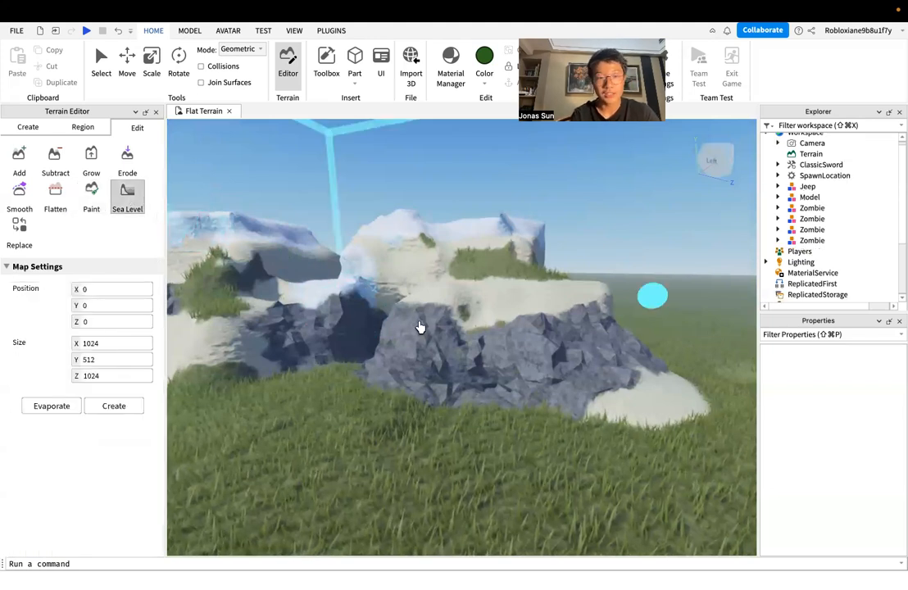
right_drag(583, 363, 584, 365)
key(w)
key(w)
key(s)
key(w)
key(s)
click(100, 203)
click(114, 203)
- Open the Replace tool and examine its map settings, source and target materials, and region box
click(20, 230)
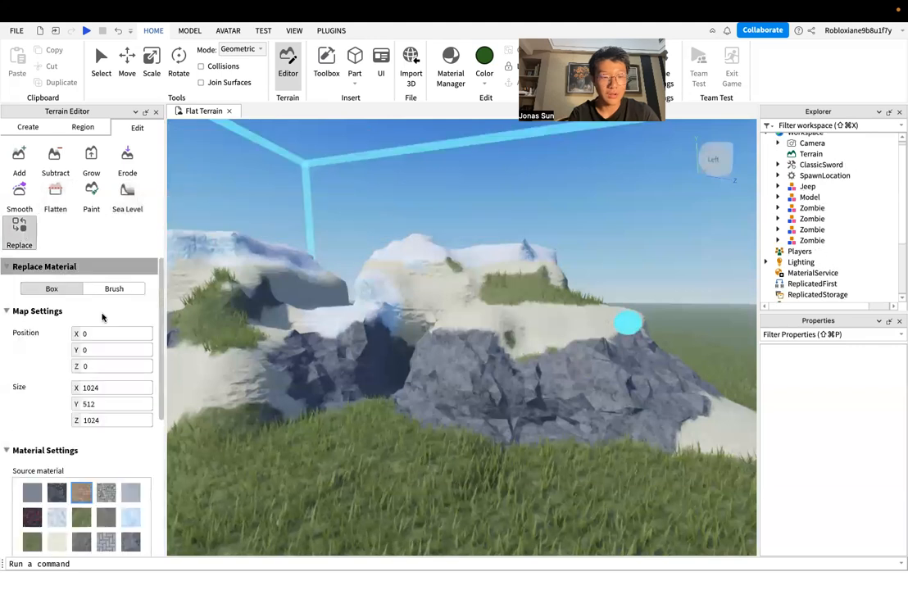
drag(160, 328, 165, 425)
right_drag(462, 381, 457, 387)
scroll(461, 381, down, 3)
right_drag(471, 349, 471, 352)
key(w)
scroll(147, 277, up, 5)
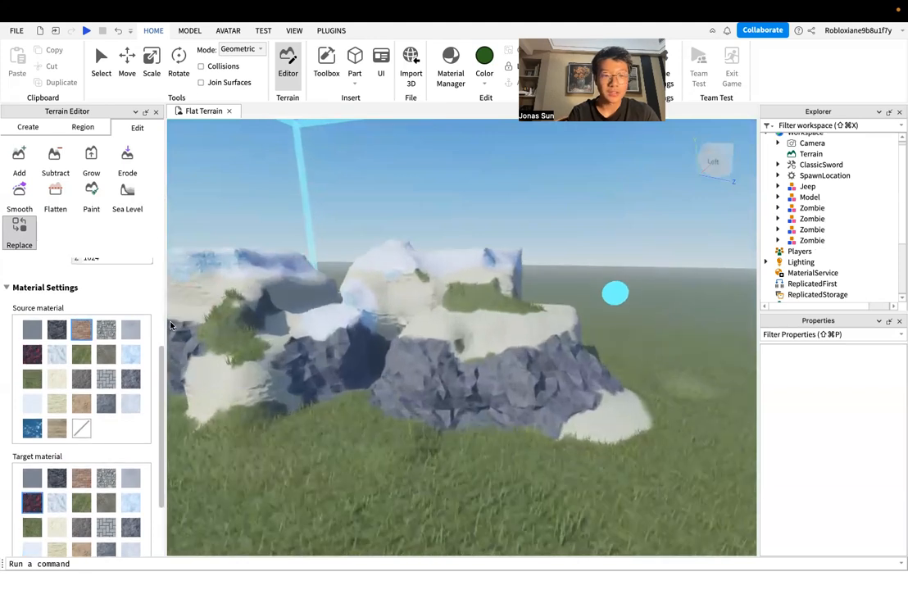
drag(157, 263, 158, 315)
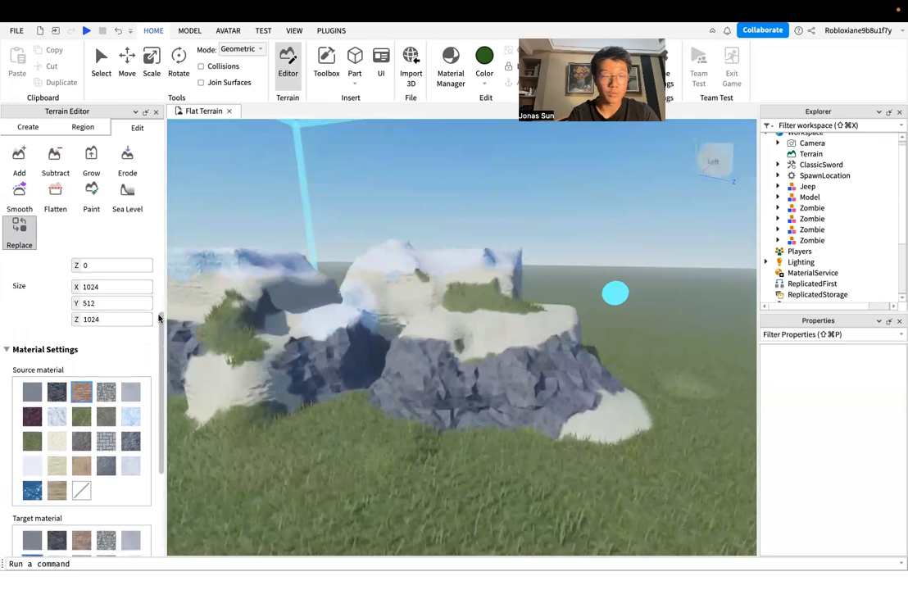
scroll(160, 330, up, 3)
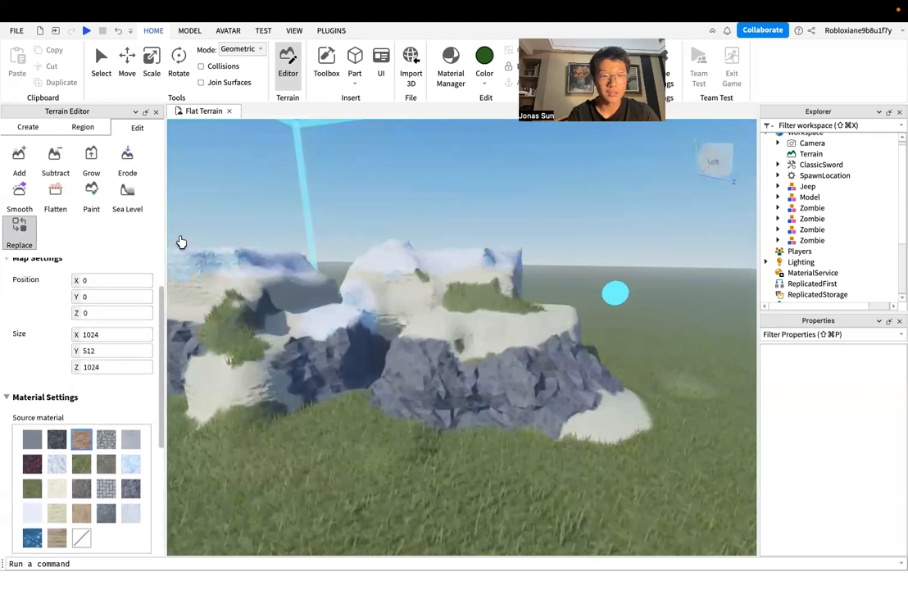
right_drag(464, 369, 512, 304)
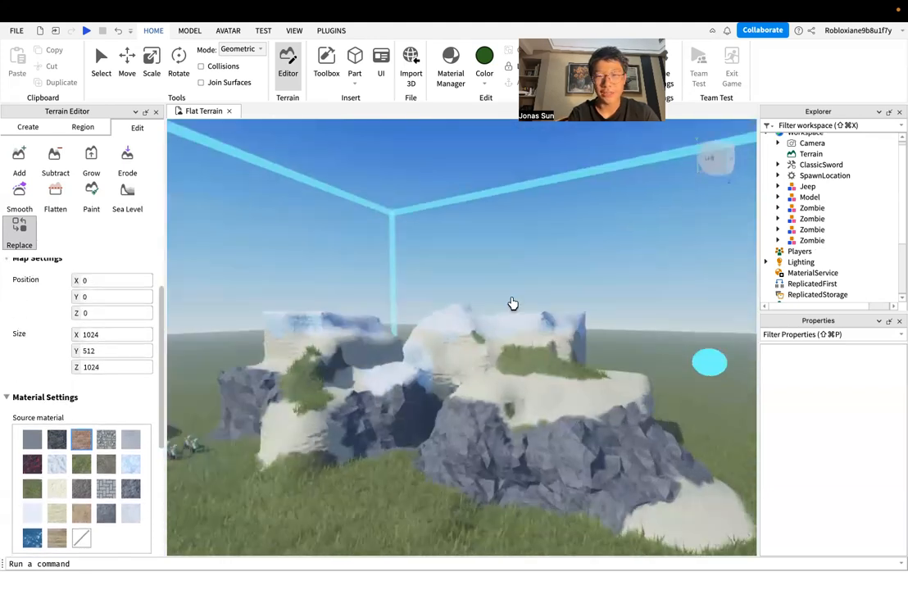
scroll(513, 304, down, 2)
key(s)
key(a)
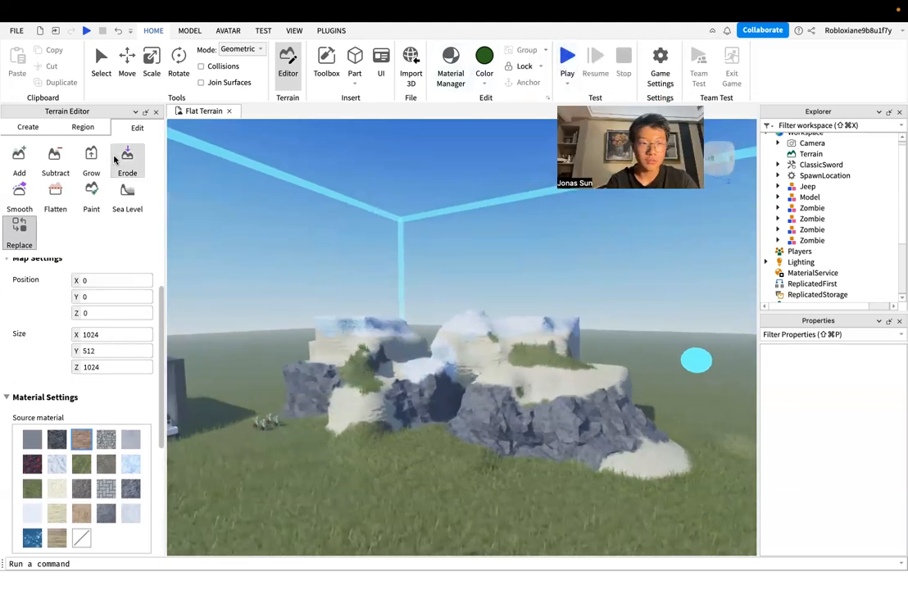
- Switch to the Add tool, start a playtest, and walk the character from the spawn to pick up the sword
click(20, 157)
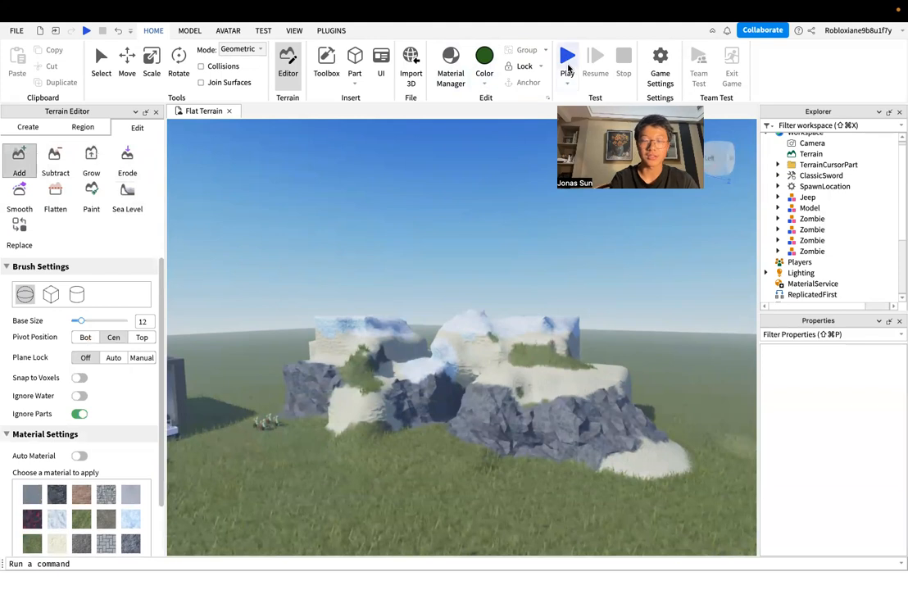
click(567, 68)
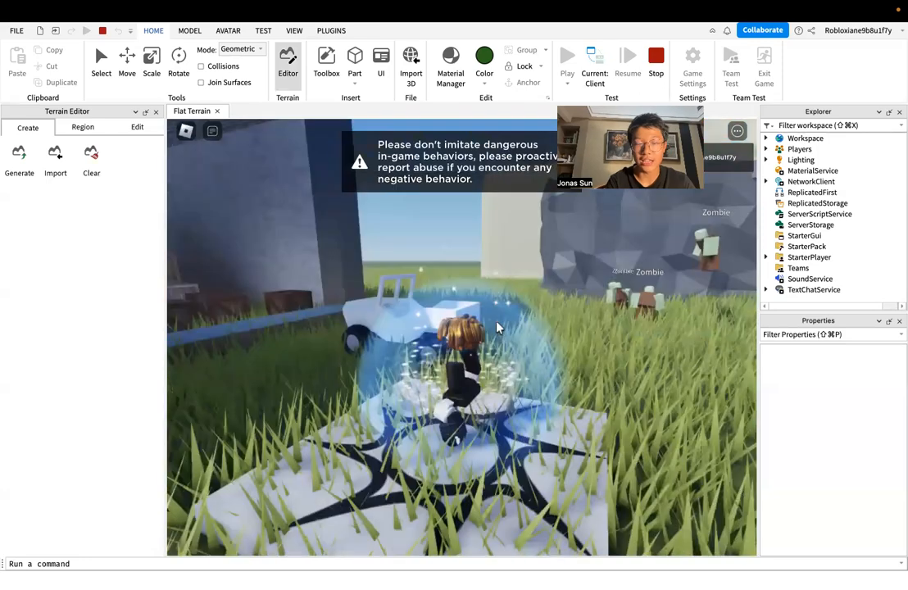
key(w)
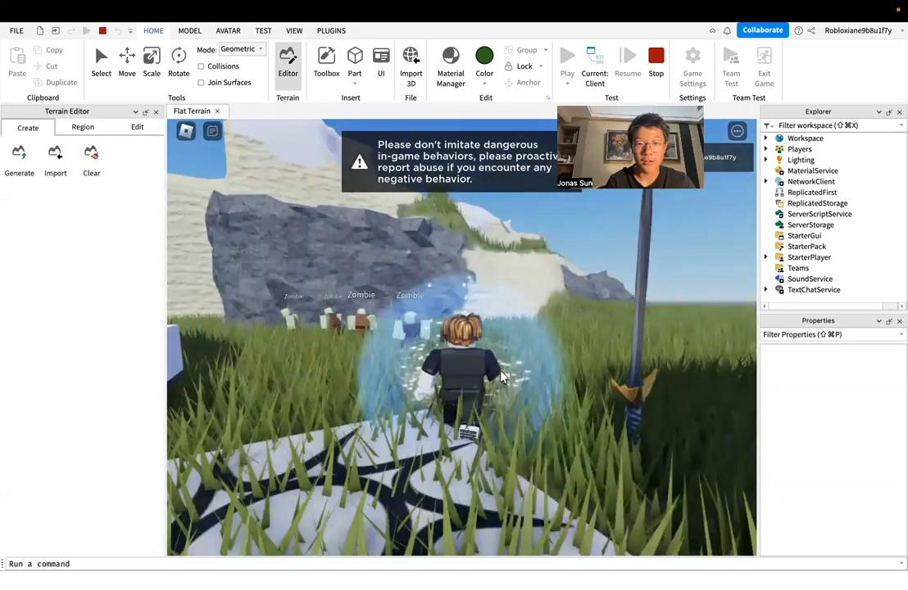
key(d)
key(w)
key(w)
click(474, 380)
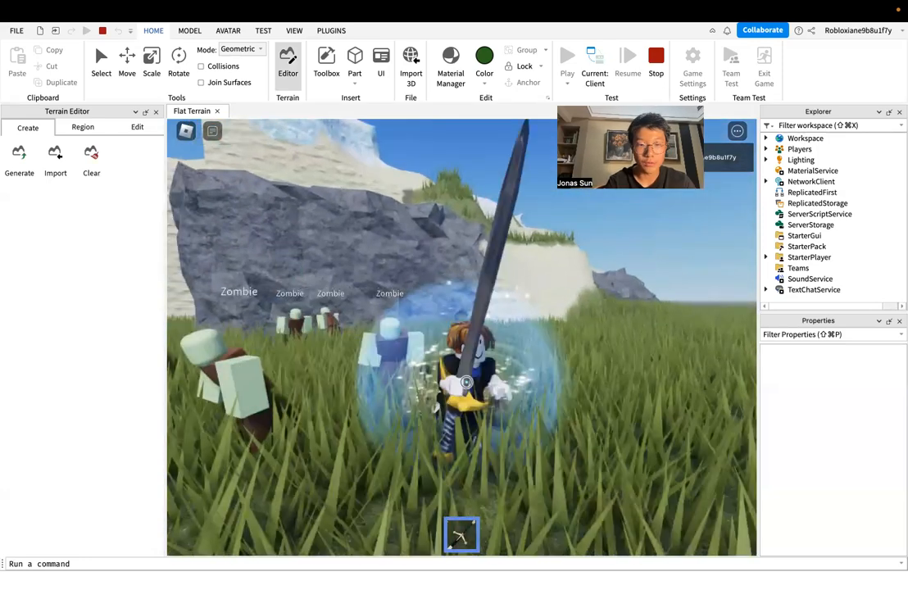
- Walk the sword-carrying character past the zombies and up the grassy slope to the mountain's snowy top
click(466, 382)
key(w)
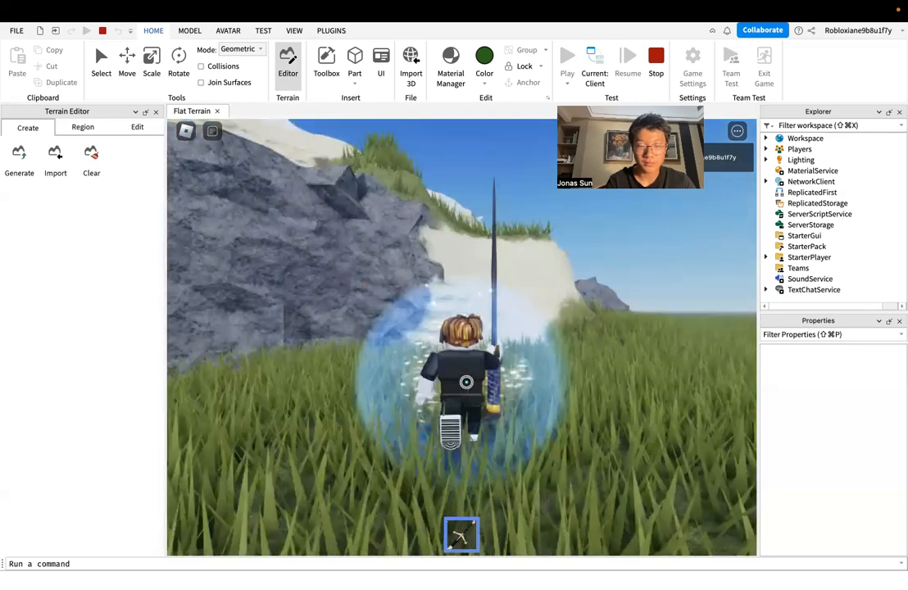
key(w)
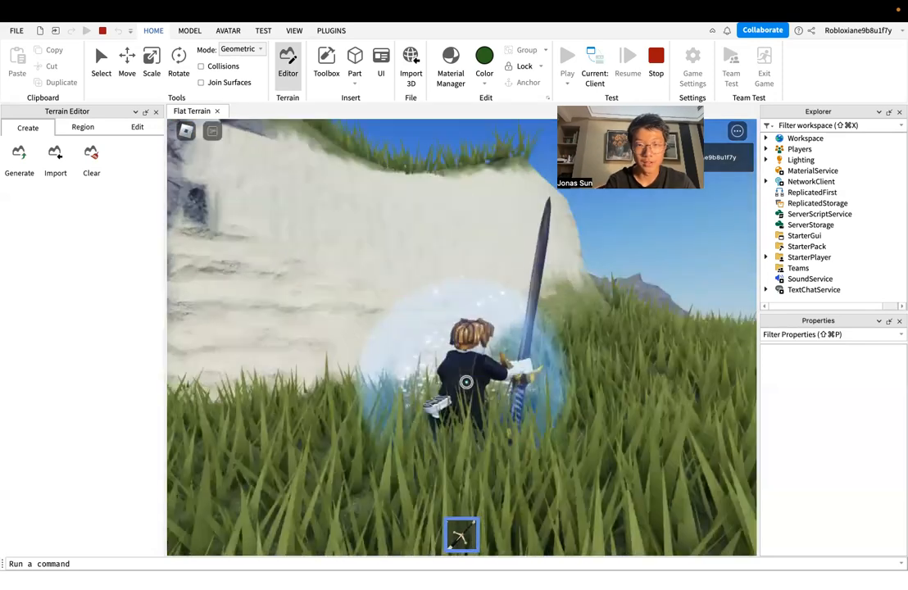
key(w)
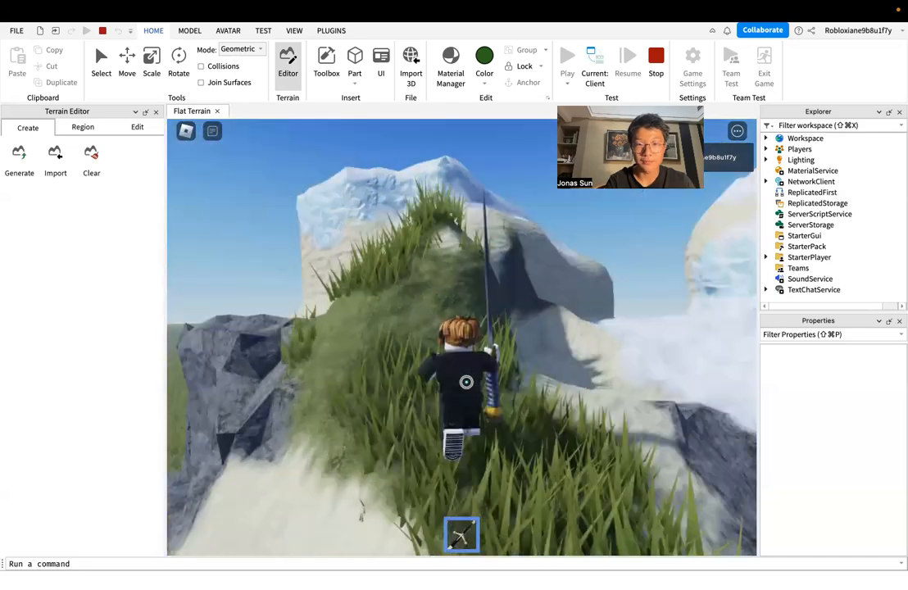
key(w)
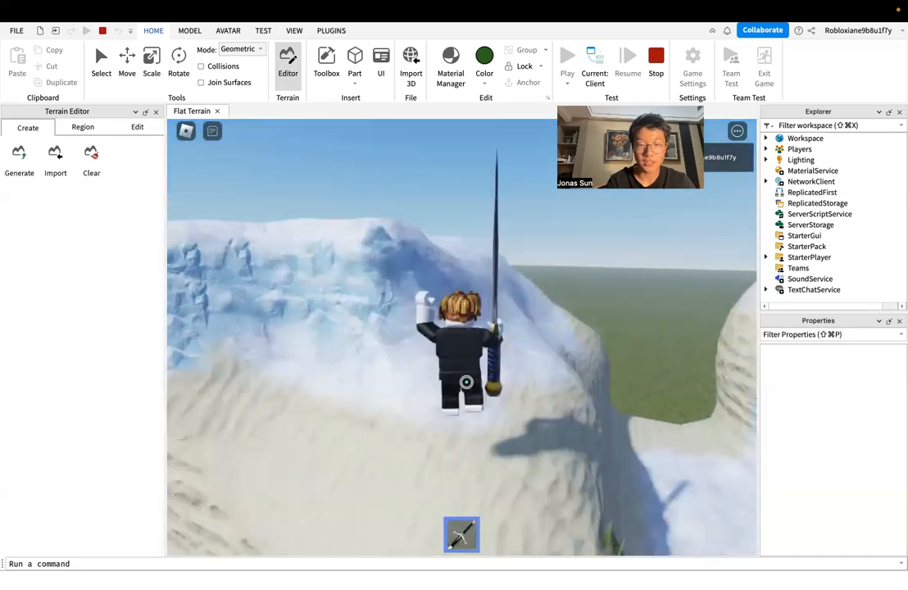
key(w)
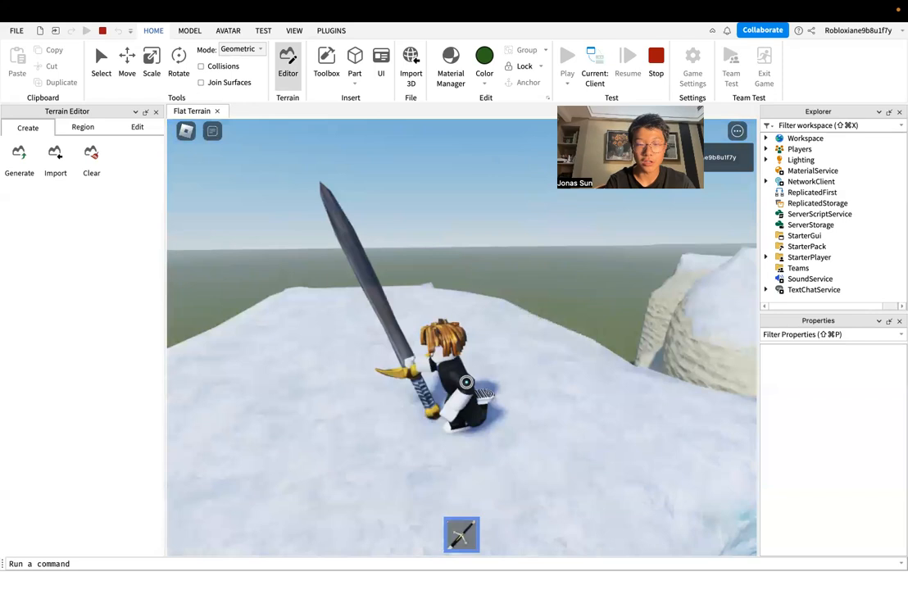
- Walk the character across the icy ledge and down over the sand and rock cliffs, and end the playtest
key(w)
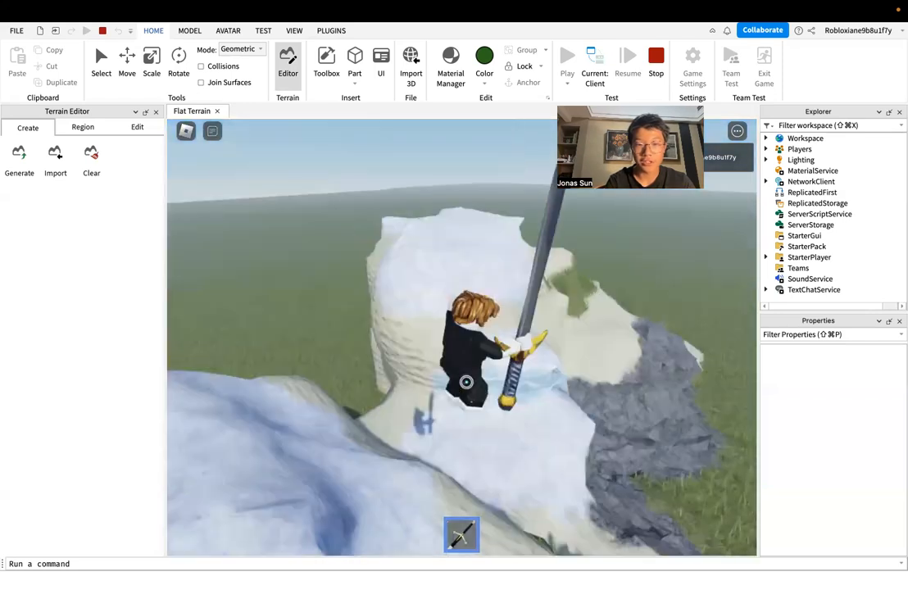
key(w)
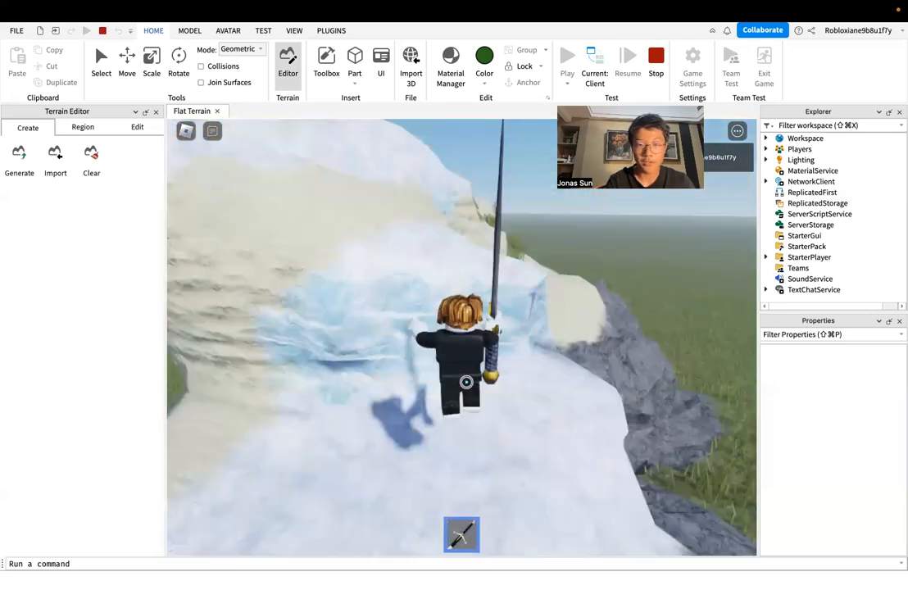
key(w)
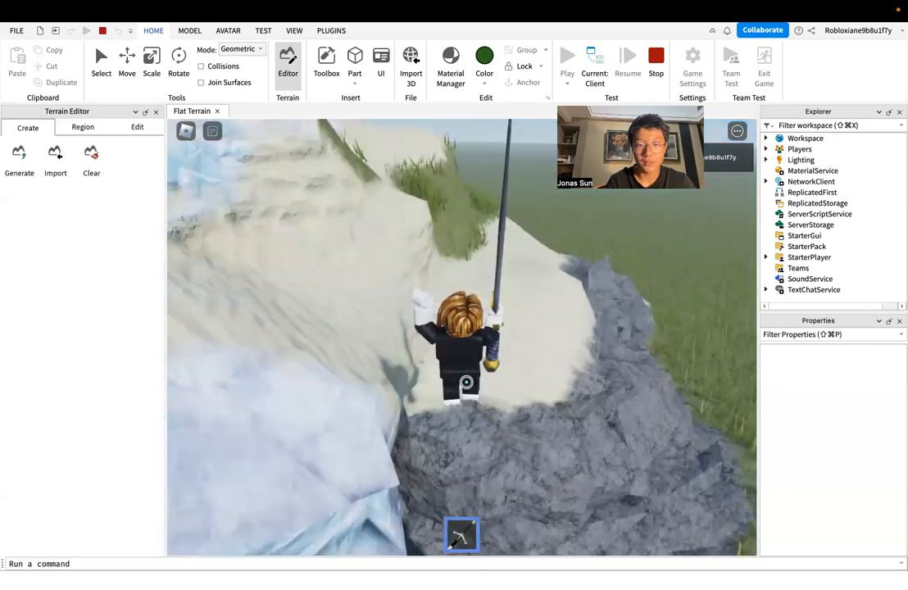
key(w)
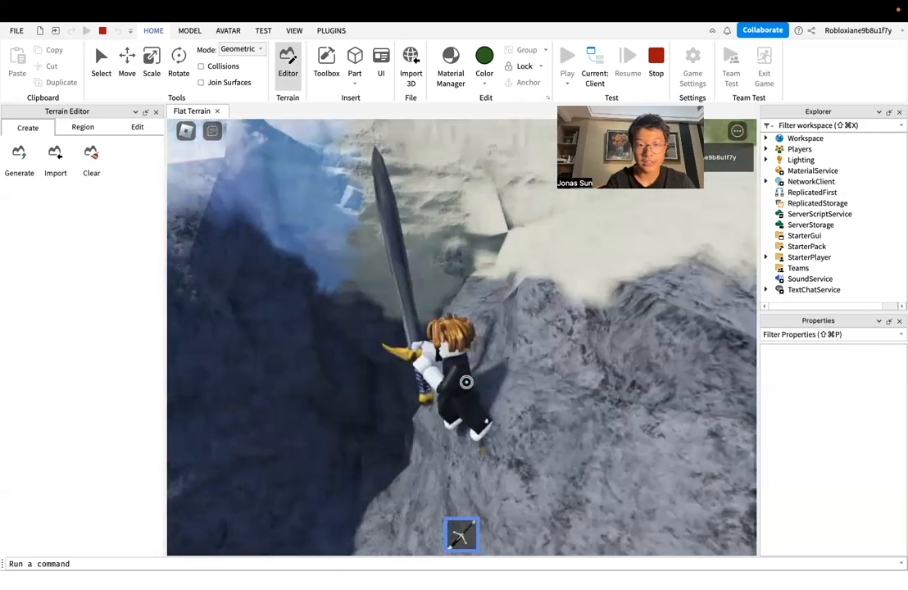
key(w)
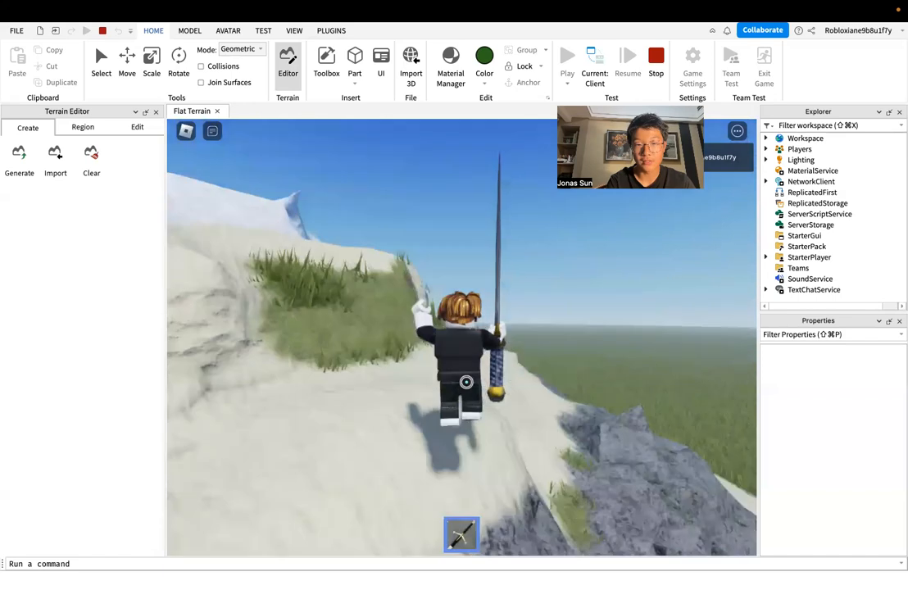
key(w)
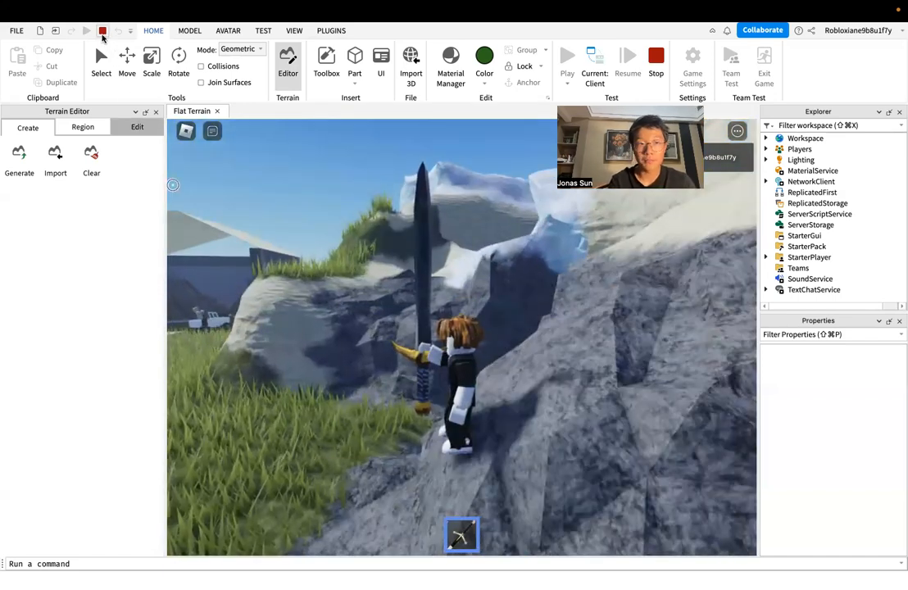
click(102, 32)
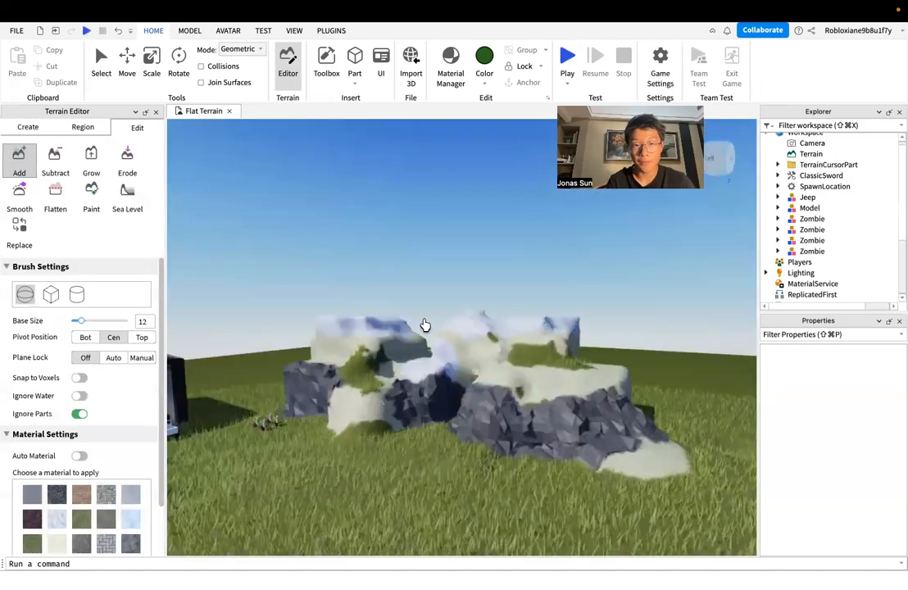
- Choose Water as the Add tool's material, facing the open grass beside the mountain
right_drag(436, 347, 483, 378)
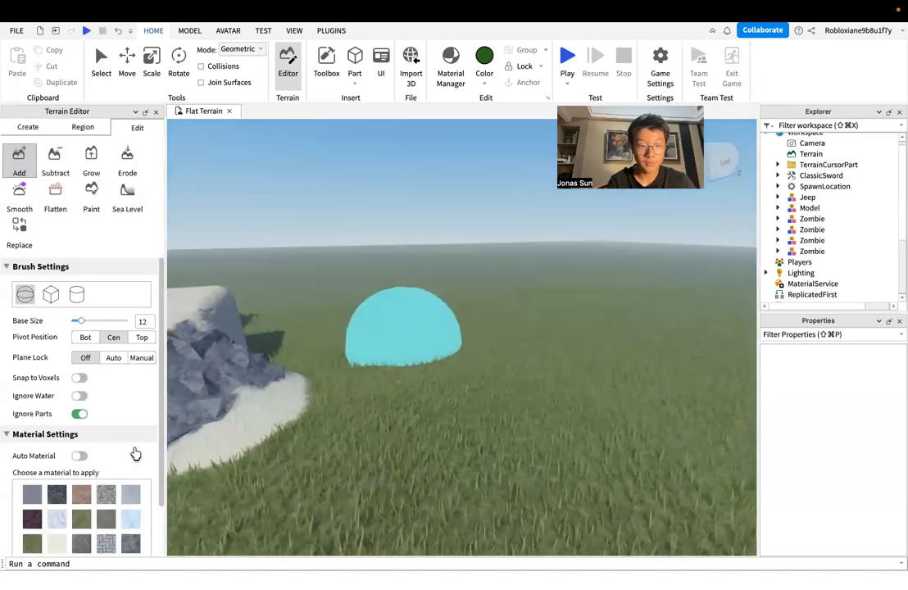
scroll(74, 434, down, 3)
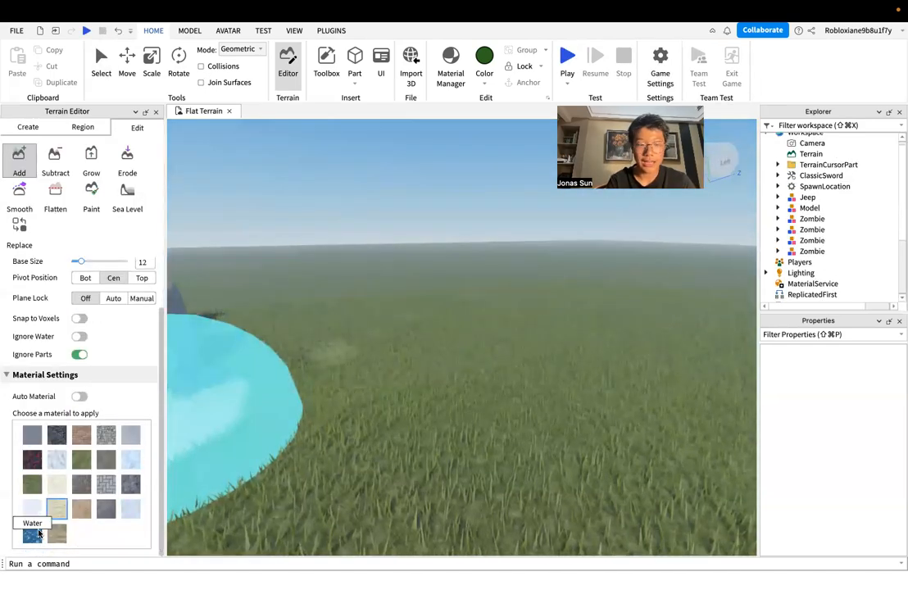
right_drag(580, 329, 581, 328)
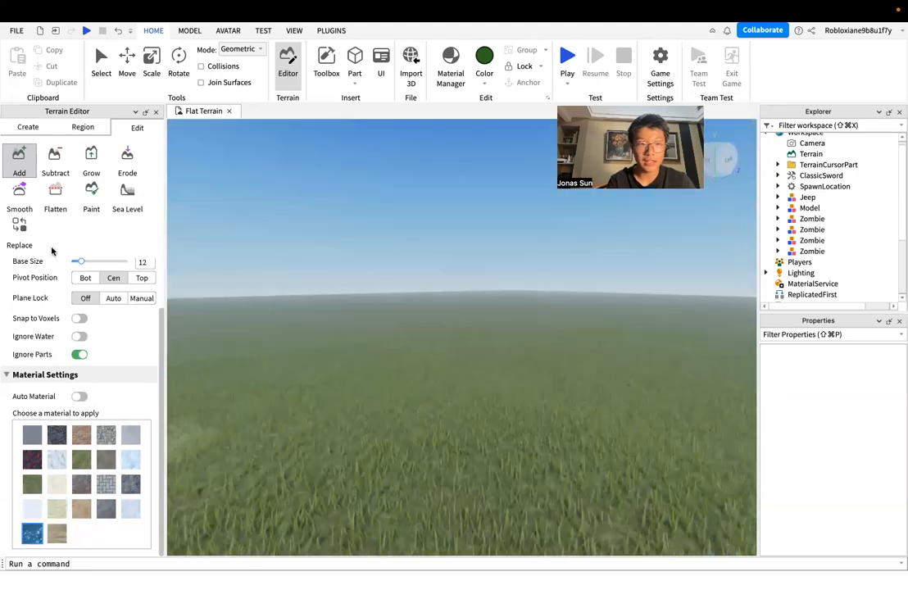
- Paint a large lake into the flat grass beside the mountain using the Paint tool with the Water material
click(93, 201)
mouse_move(396, 378)
mouse_down()
mouse_move(395, 464)
mouse_move(351, 421)
mouse_up()
key(super+z)
scroll(78, 451, down, 2)
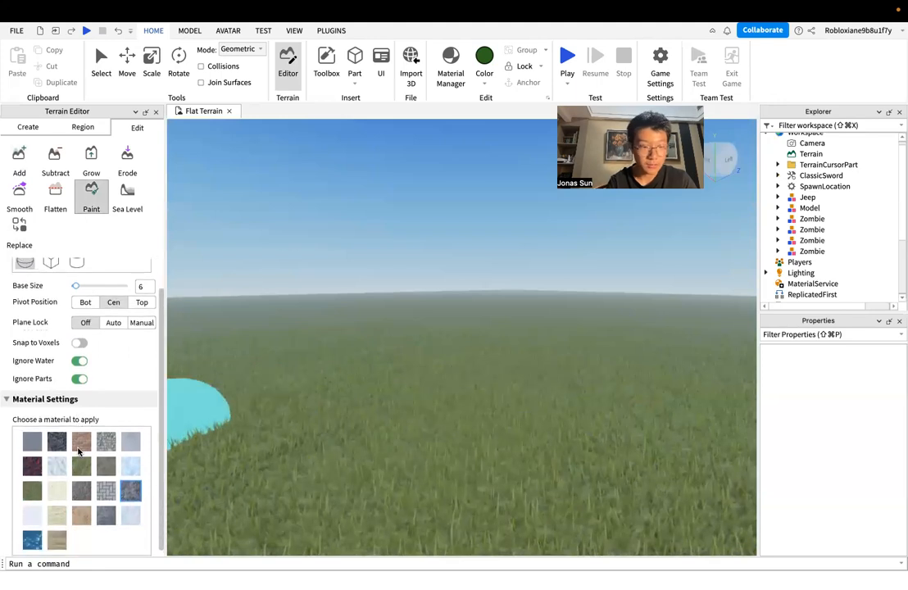
click(31, 532)
click(517, 426)
mouse_move(518, 427)
mouse_down()
mouse_move(430, 426)
mouse_move(365, 395)
mouse_move(399, 342)
mouse_move(541, 369)
mouse_move(392, 349)
mouse_move(462, 339)
mouse_move(571, 361)
mouse_move(687, 472)
mouse_move(633, 372)
mouse_move(598, 519)
mouse_move(452, 531)
mouse_move(369, 366)
mouse_move(266, 460)
mouse_move(366, 357)
mouse_up()
right_drag(407, 469, 407, 469)
scroll(407, 469, down, 2)
mouse_move(415, 454)
mouse_down()
mouse_move(521, 365)
mouse_move(473, 330)
mouse_move(515, 344)
mouse_move(448, 322)
mouse_move(424, 335)
mouse_move(376, 328)
mouse_up()
scroll(512, 328, down, 3)
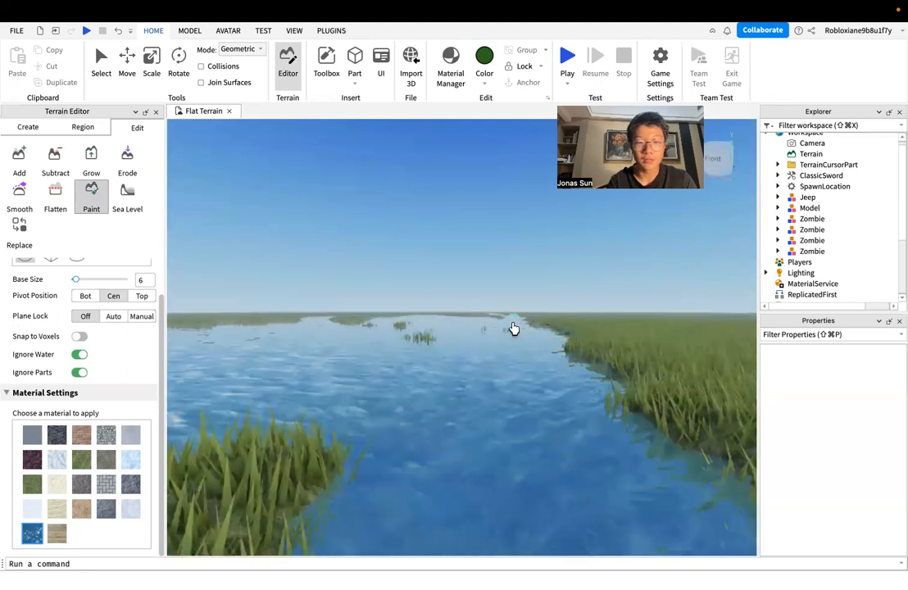
- Extend the painted lake across the grass along its near shore
right_drag(515, 331, 506, 336)
drag(424, 392, 383, 406)
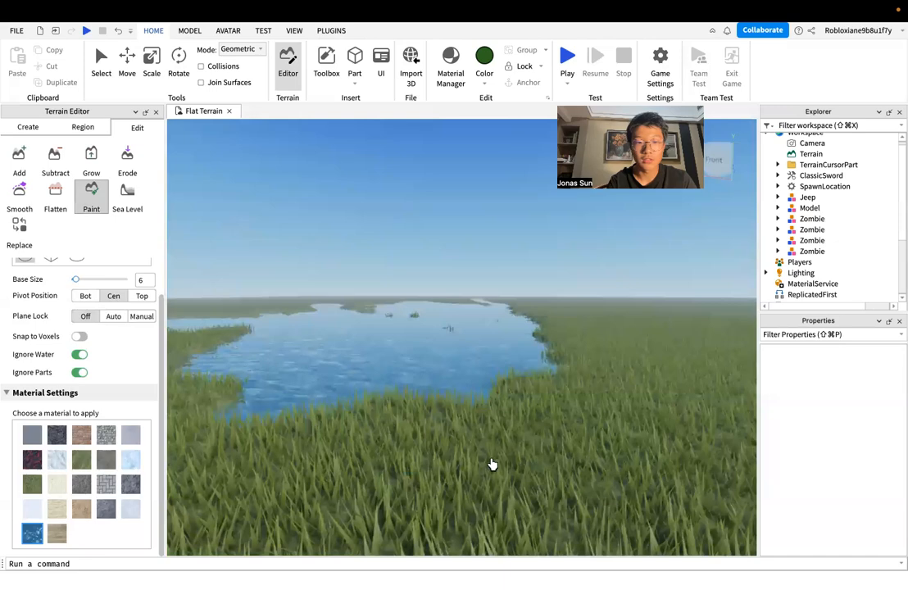
mouse_move(490, 462)
mouse_down()
mouse_move(578, 410)
mouse_move(503, 348)
mouse_up()
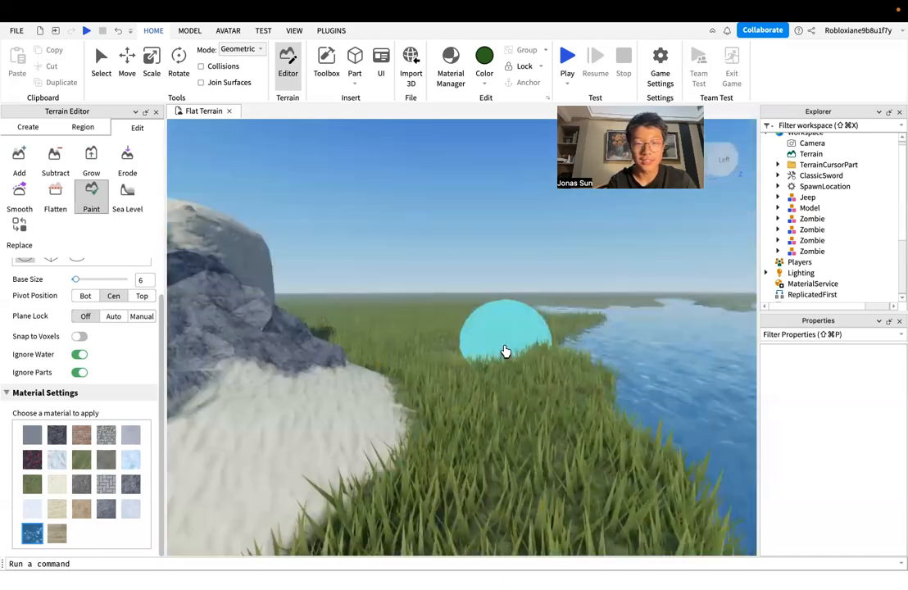
scroll(505, 351, up, 3)
right_drag(506, 351, 504, 351)
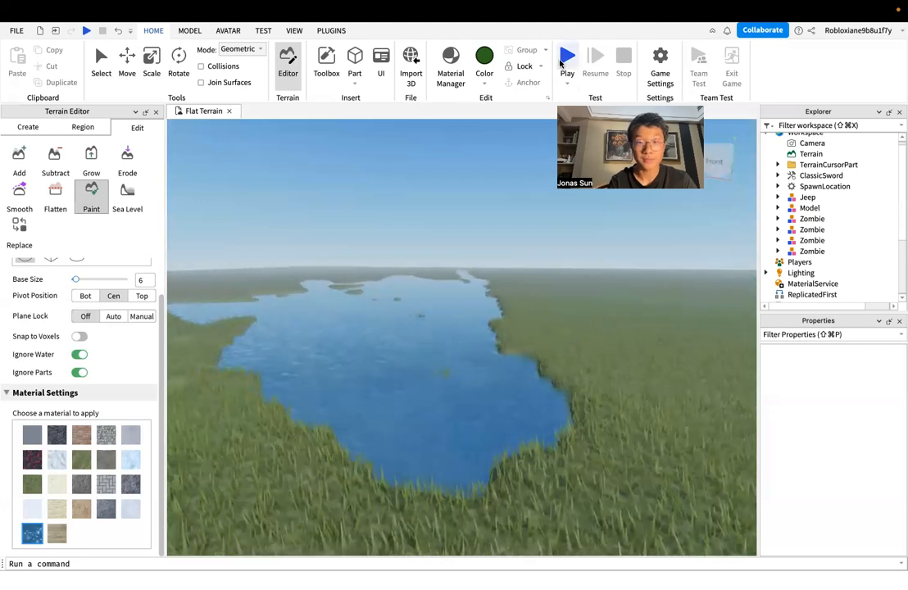
- Start a playtest, collect the sword near the spawn and run the character across the grass alongside the mountain
click(567, 57)
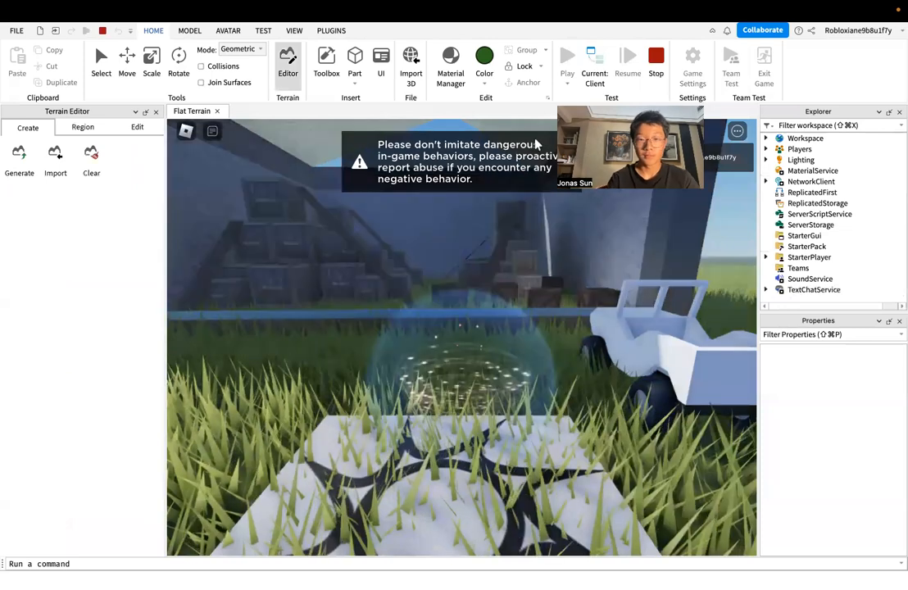
key(w)
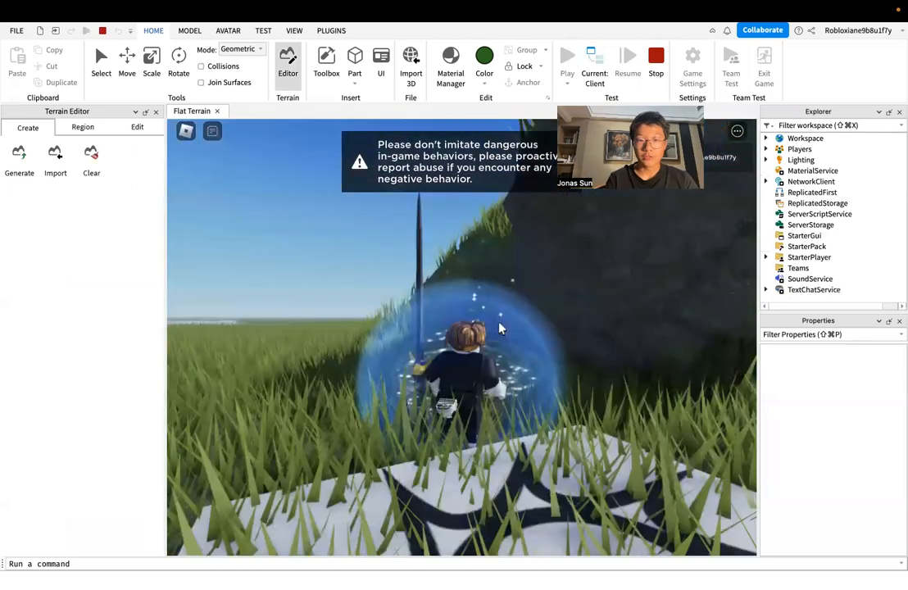
key(w)
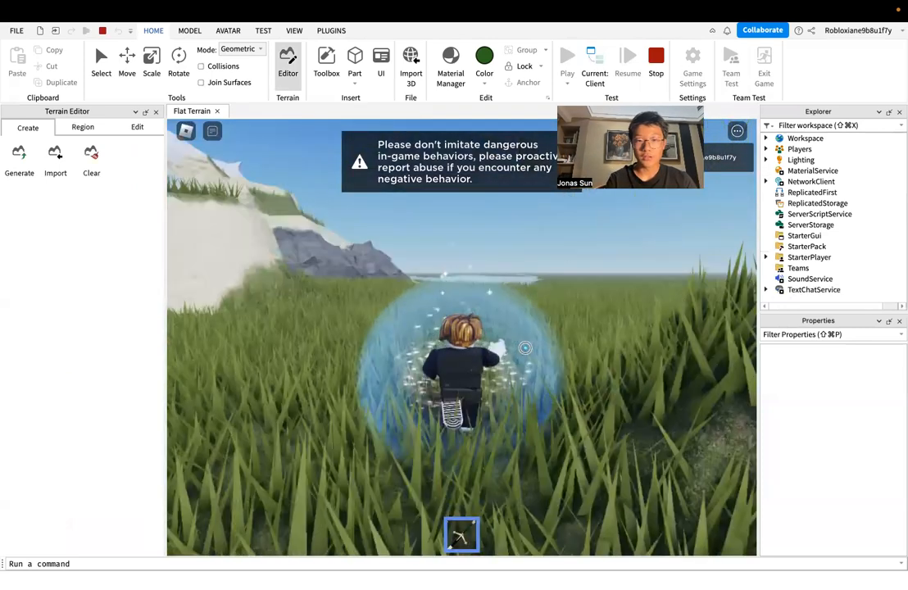
key(space)
key(w)
click(525, 348)
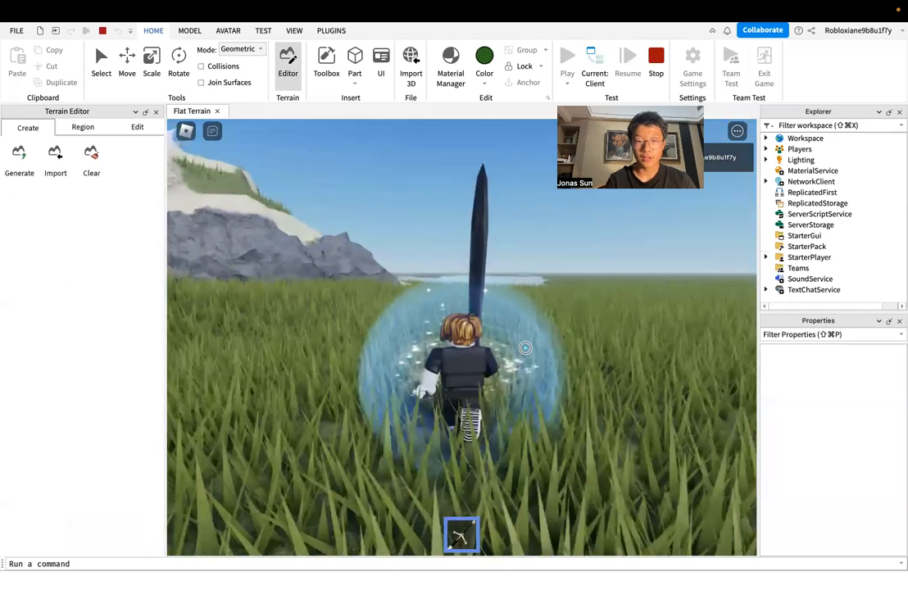
key(Left)
key(w)
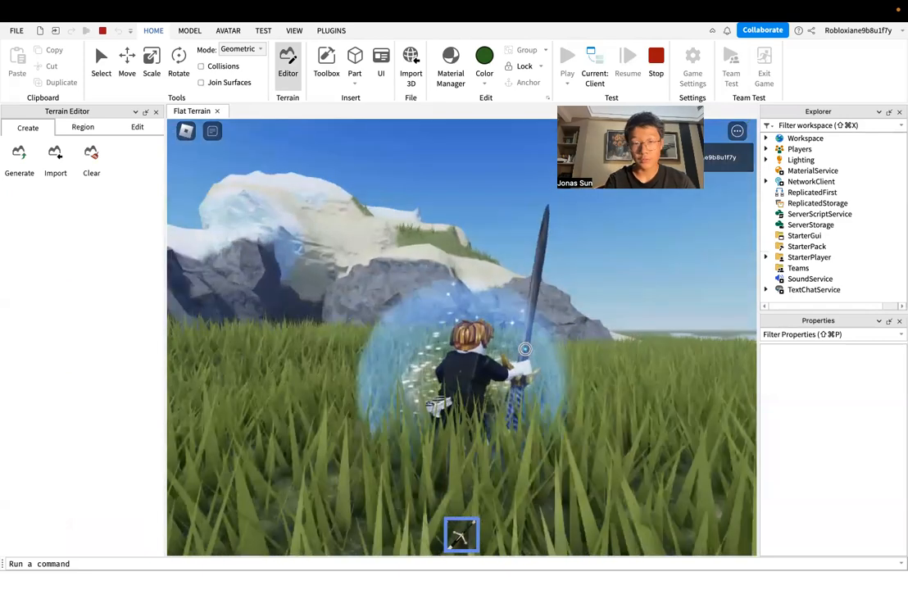
- Walk the character past the mountain to the lake shore and into the water
key(w)
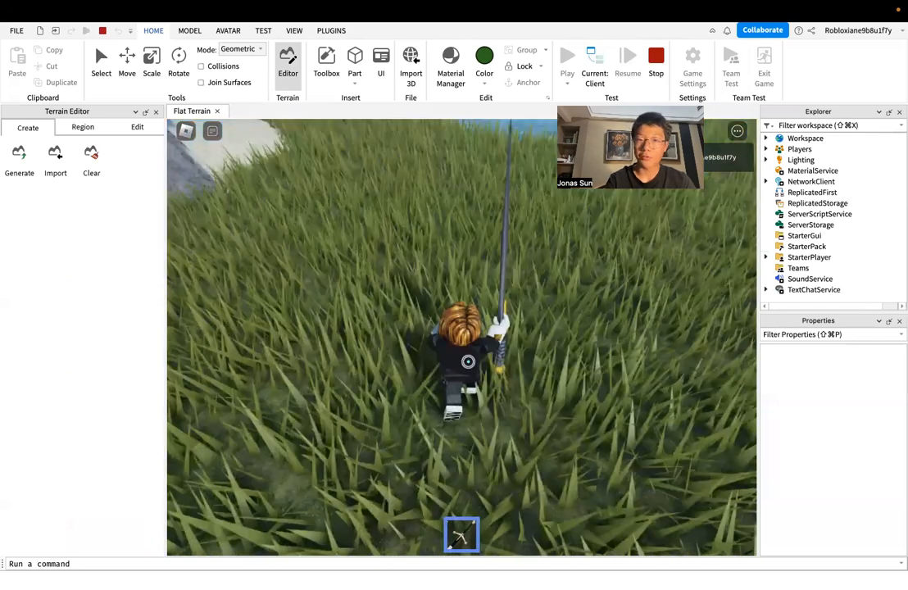
key(w)
right_drag(468, 362, 468, 361)
key(w)
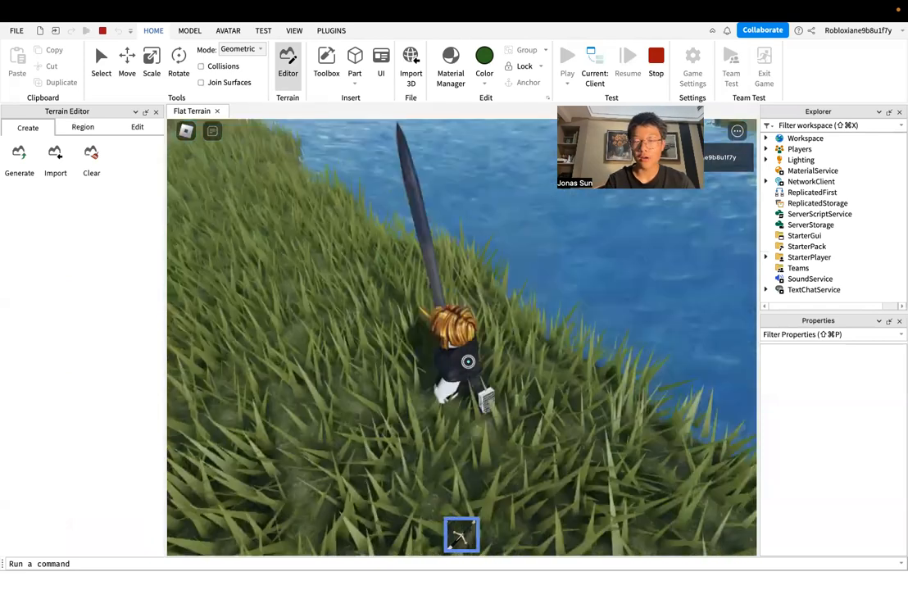
key(w)
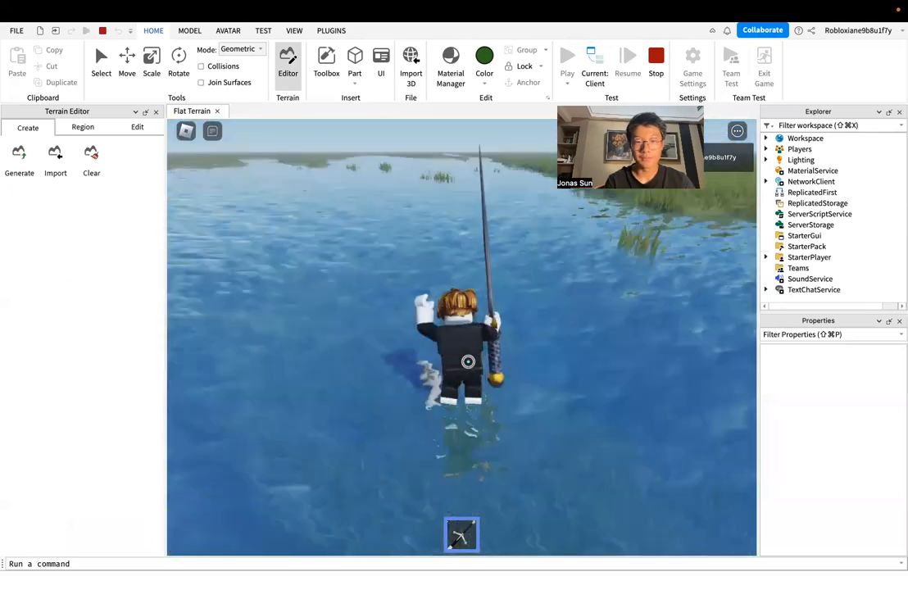
- Dive the character below the lake surface and swim along the grassy lakebed
key(w)
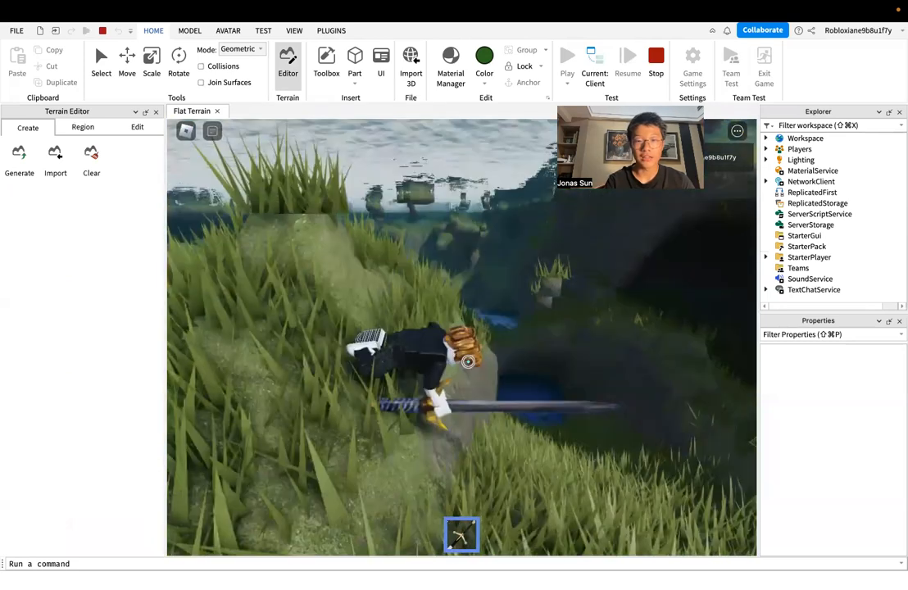
key(w)
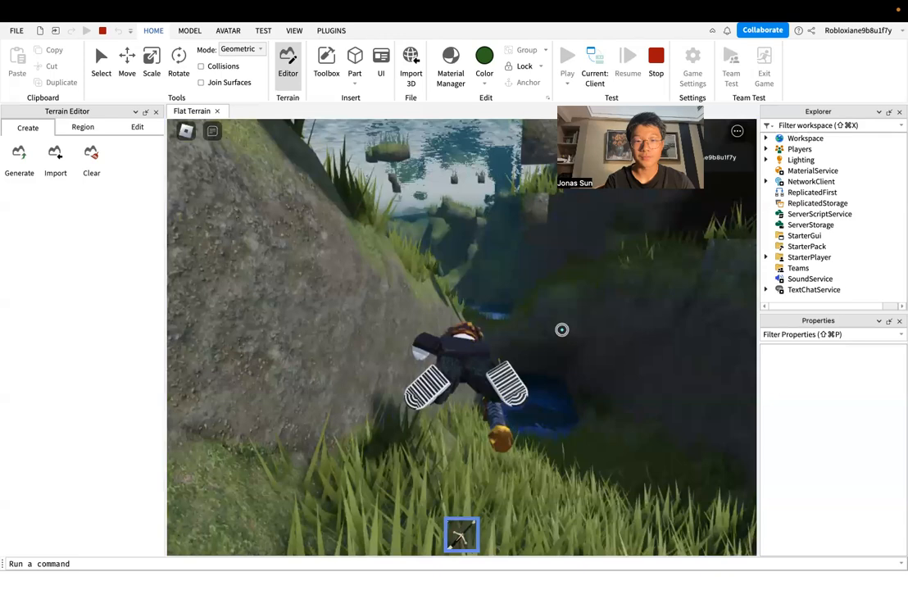
key(w)
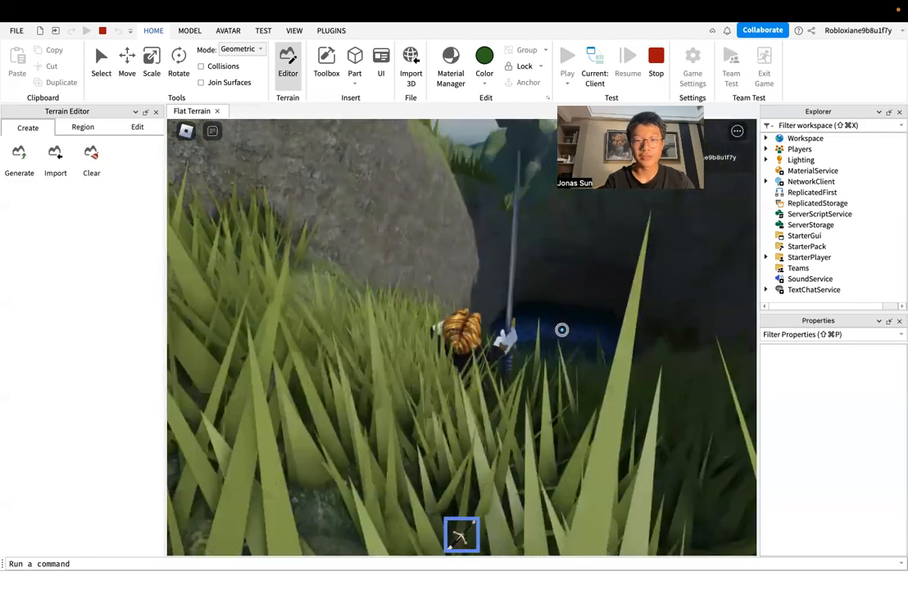
- Put the sword away, swim the character through the underwater terrain and rise back to the lake surface
key(1)
key(space)
key(w)
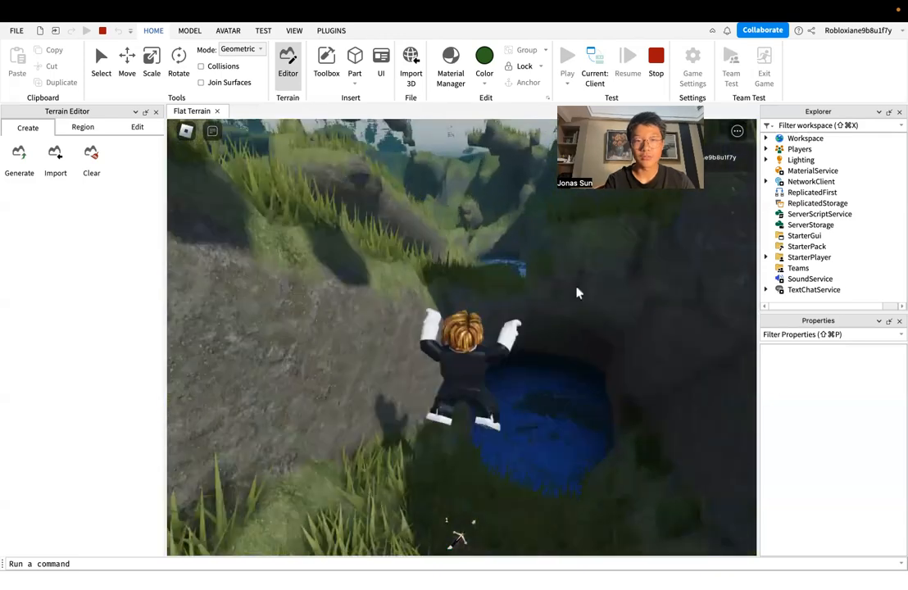
key(w)
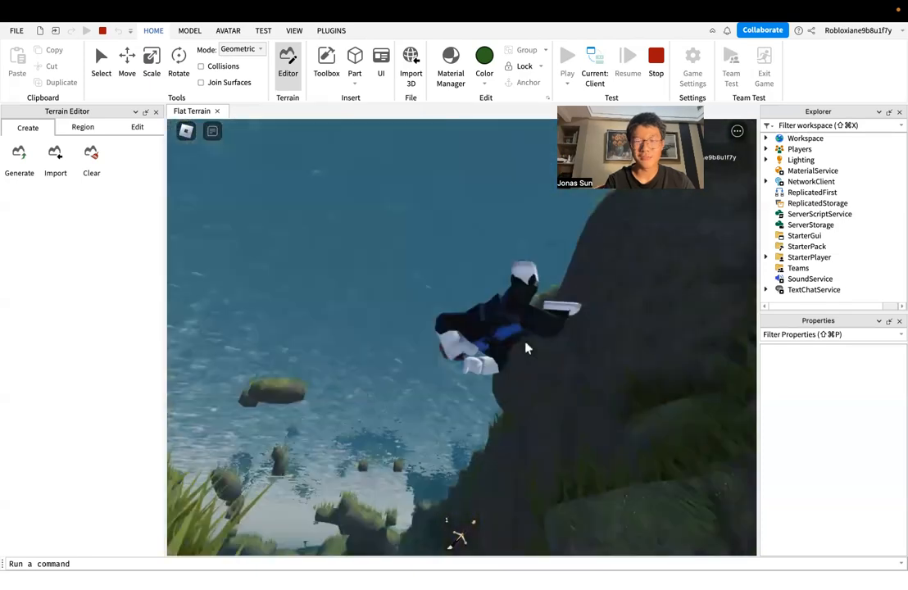
key(w)
key(w)
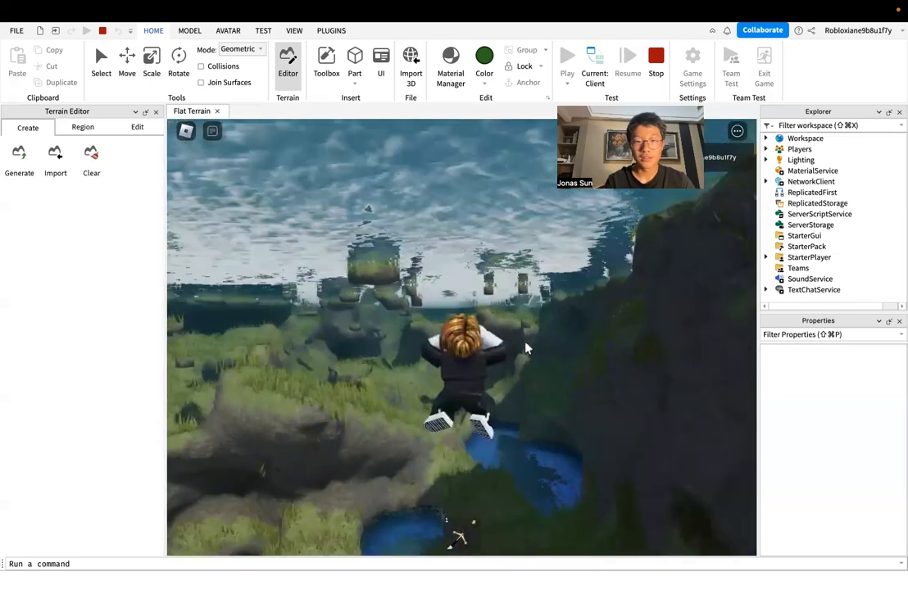
key(space)
key(space)
key(w)
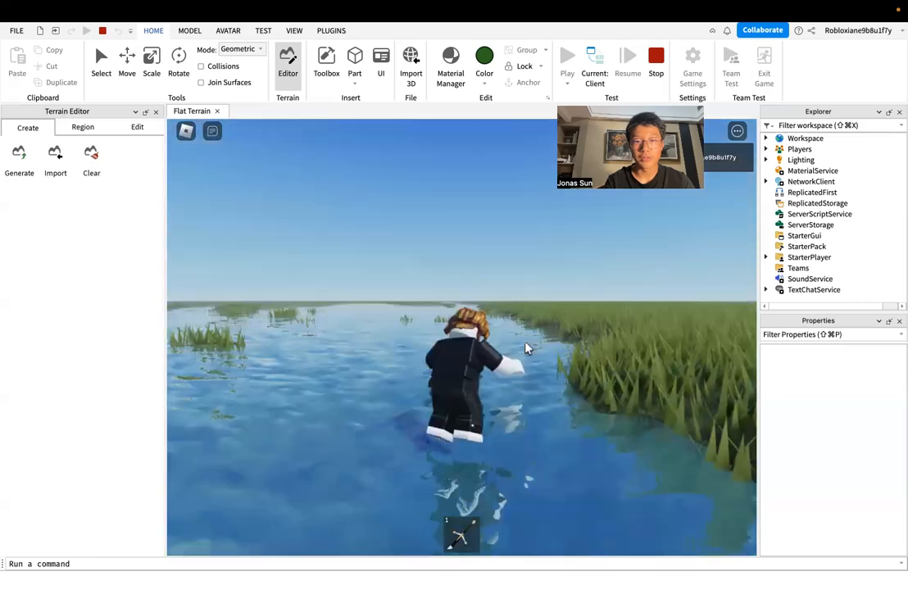
- Dive the character beneath the lake surface and swim through the deep grassy and rocky underwater terrain
key(space)
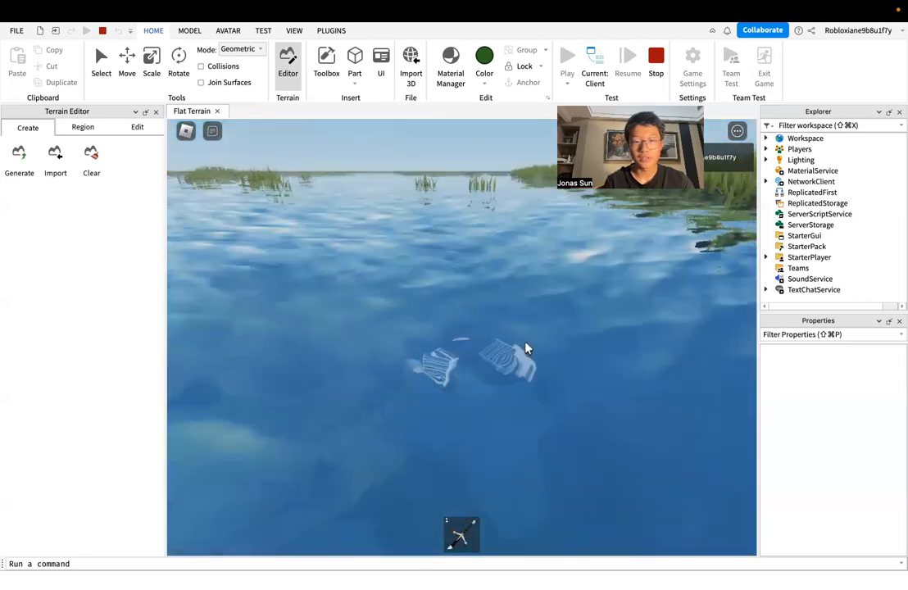
key(w)
key(w)
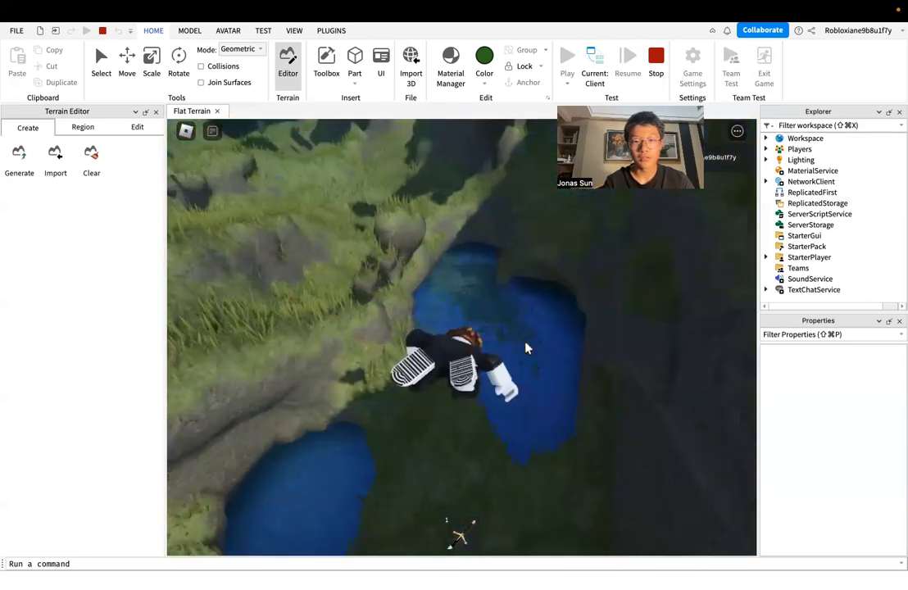
key(d)
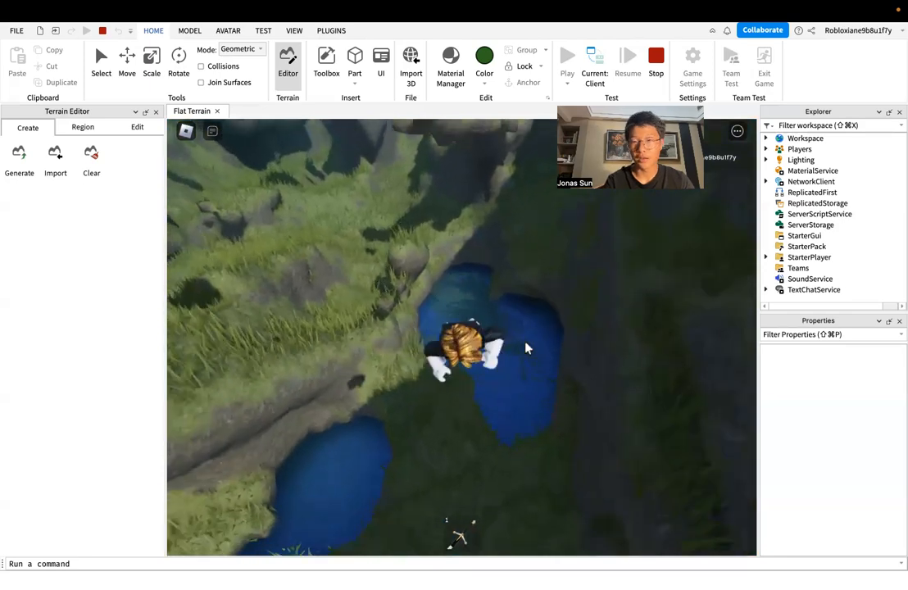
key(space)
key(d)
key(w)
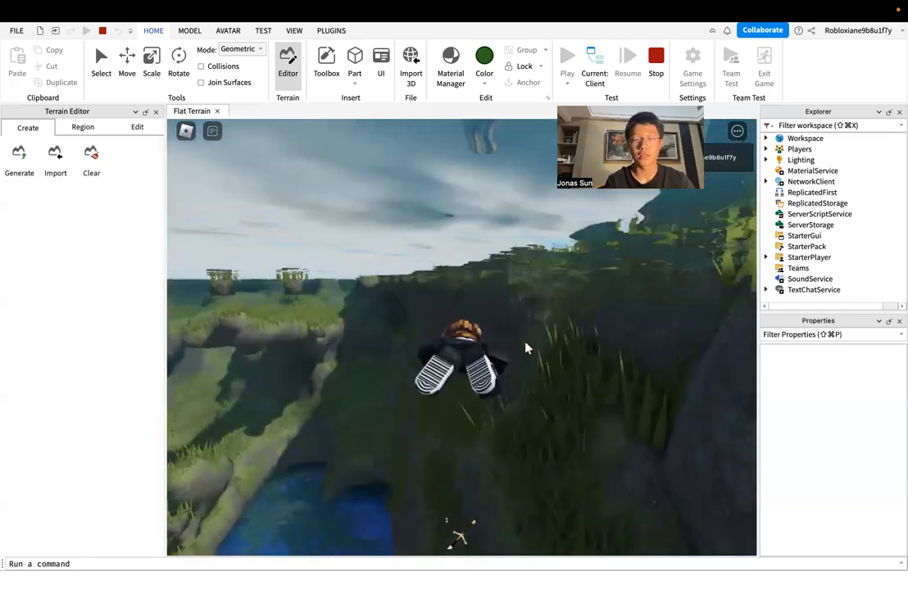
key(space)
key(w)
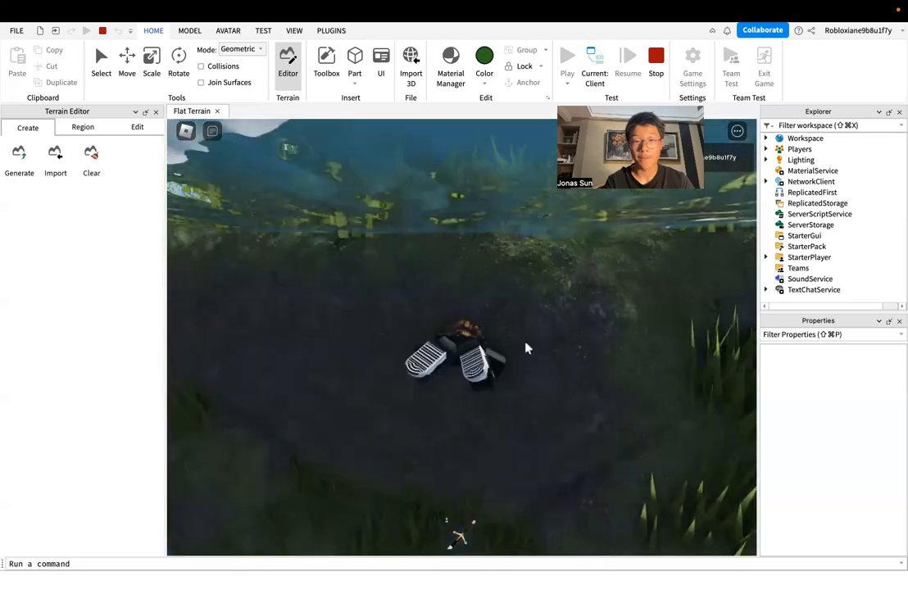
- Bring the character out of the lake, run along its grassy shore towards the mountain and end the playtest
key(space)
key(w)
right_drag(525, 347, 594, 332)
key(w)
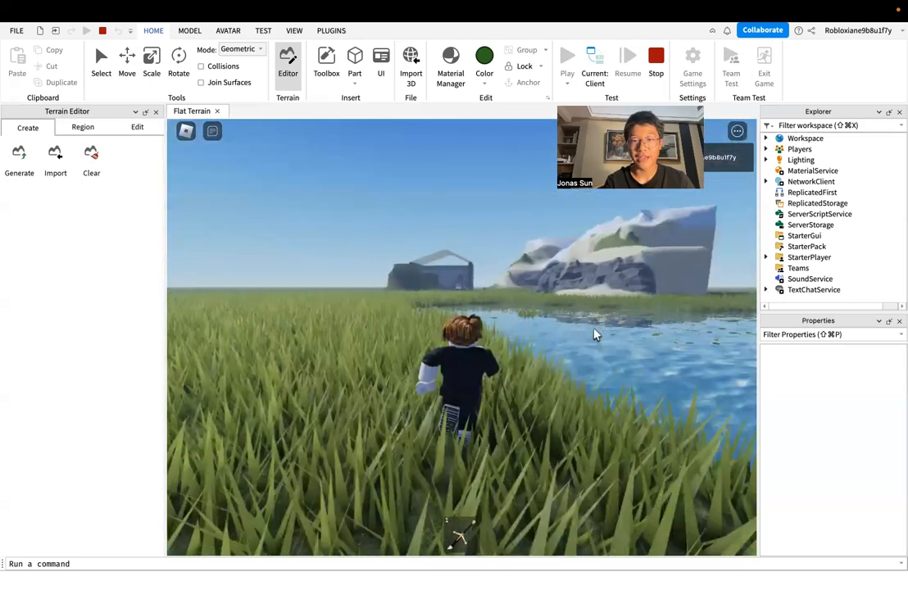
key(w)
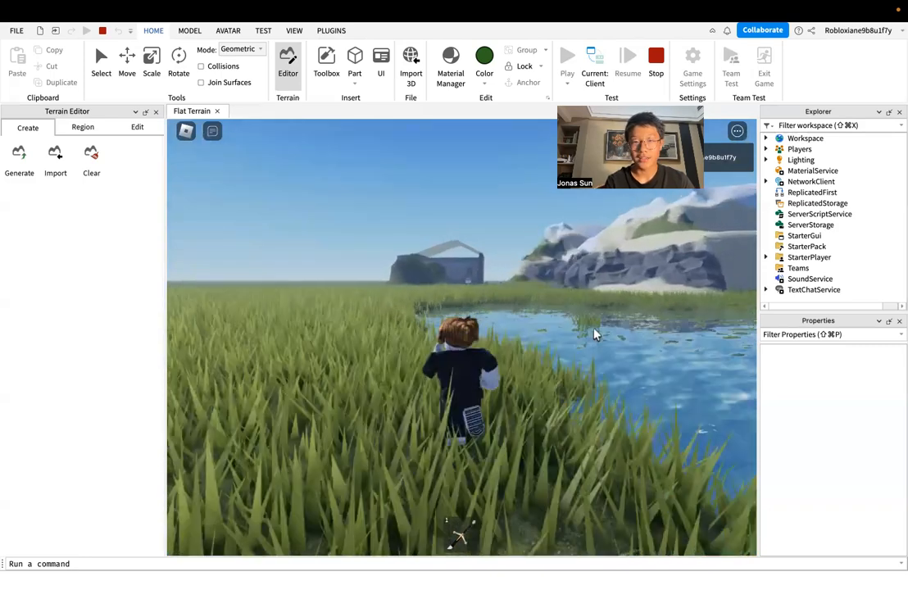
key(w)
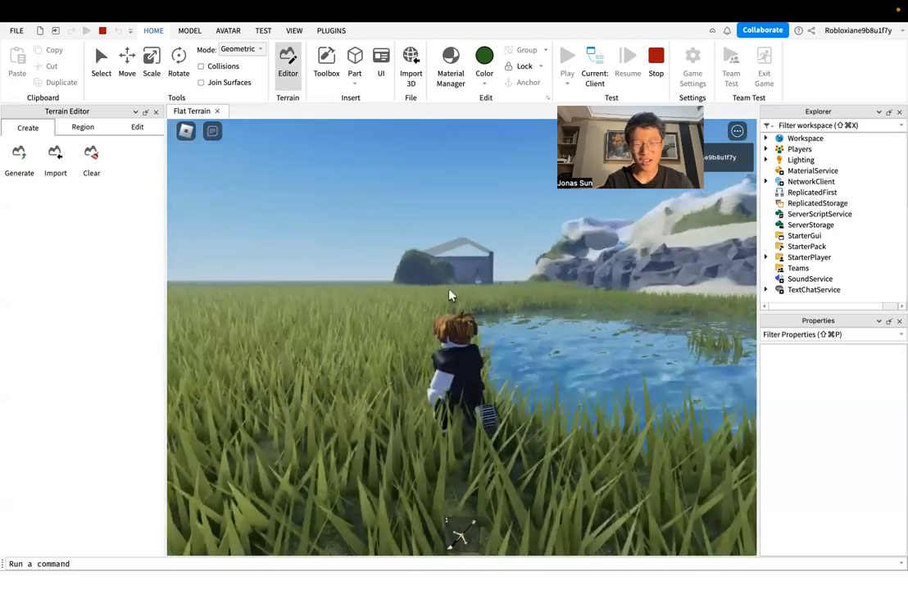
key(w)
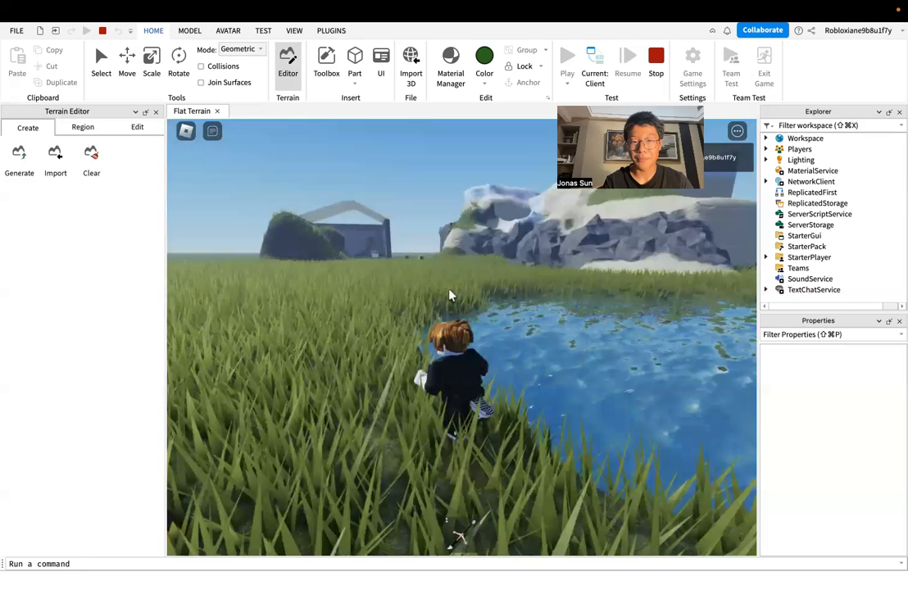
key(w)
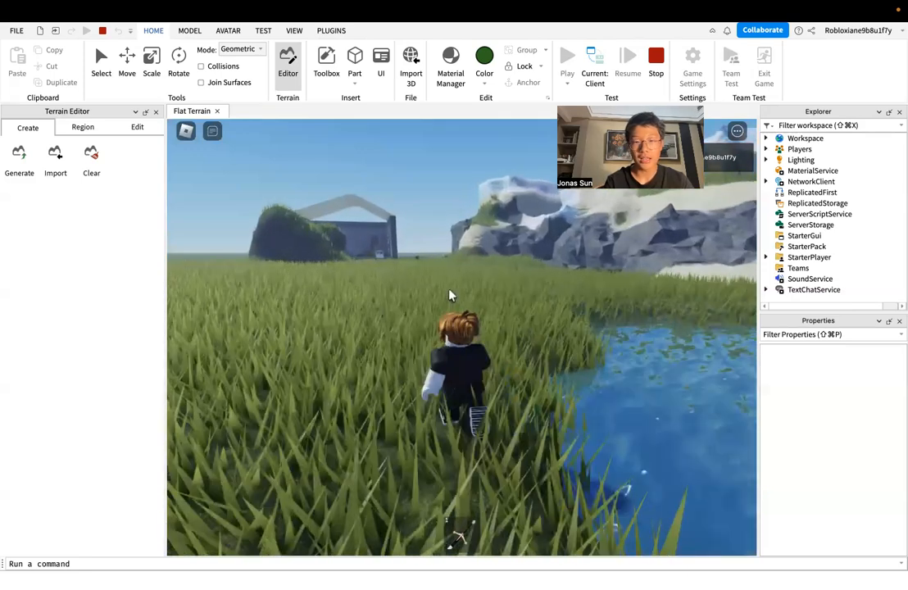
key(w)
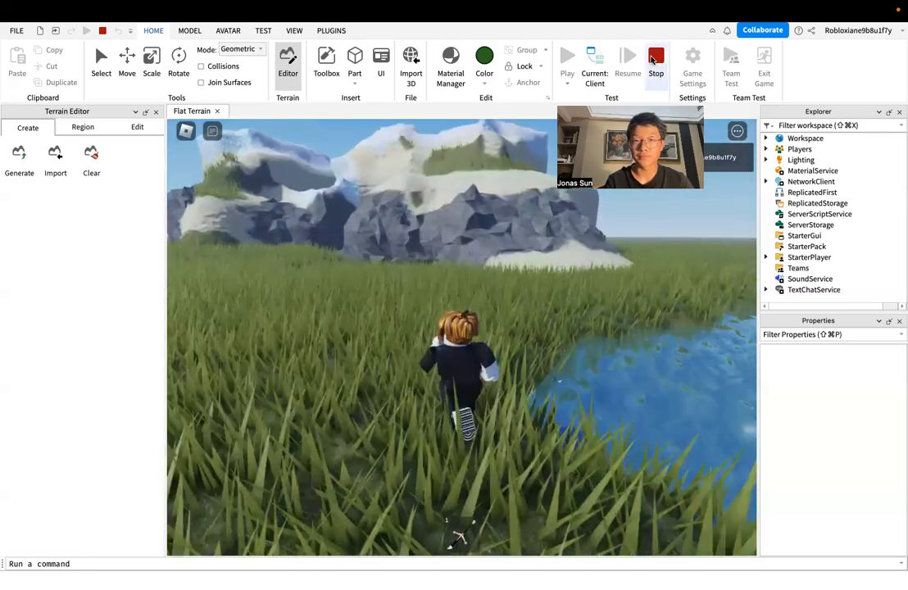
click(653, 59)
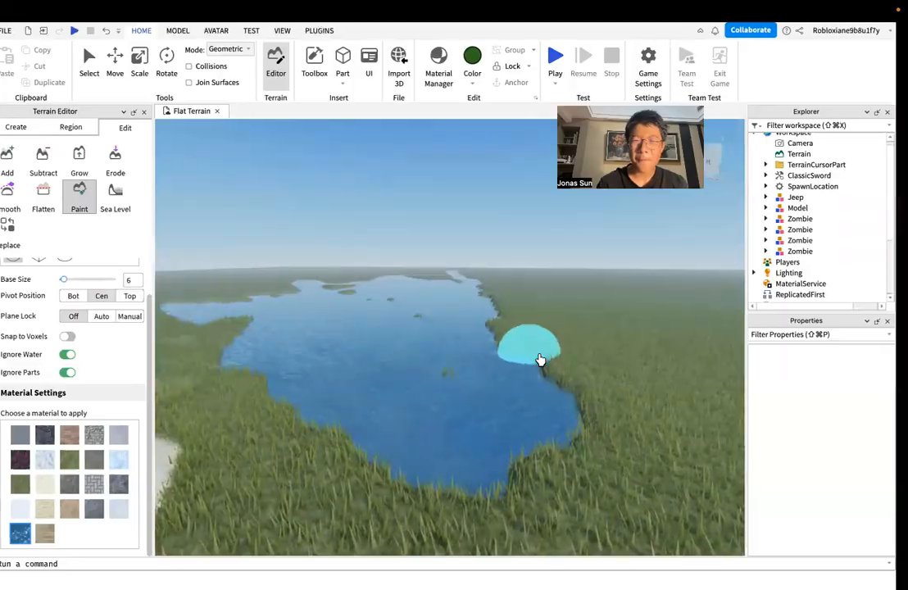
key(ctrl+Left)
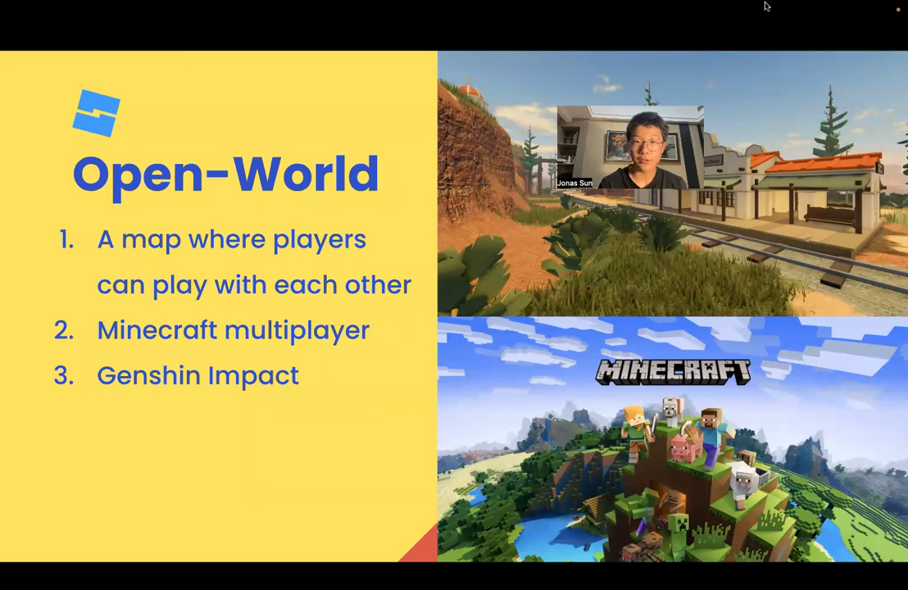
mouse_move(765, 6)
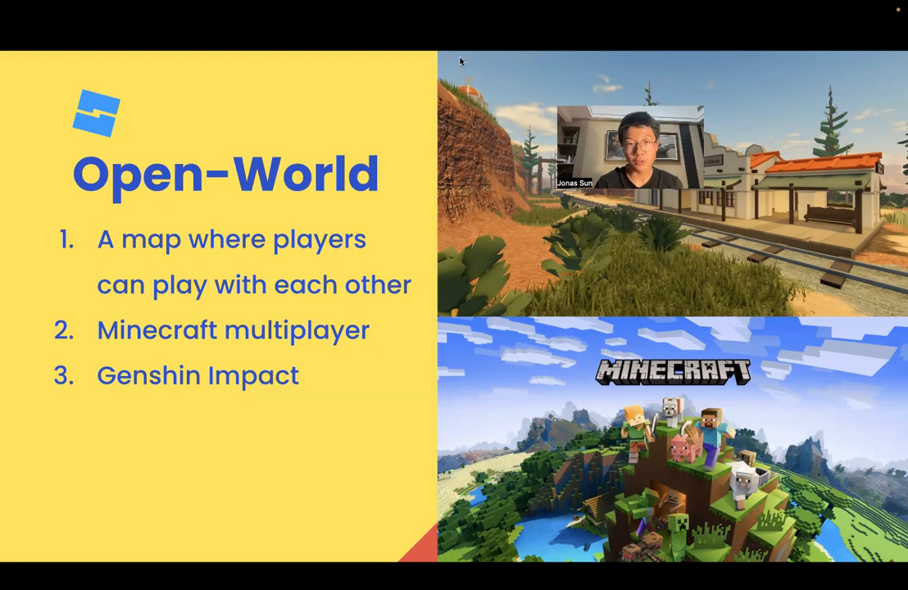
key(ctrl+Right)
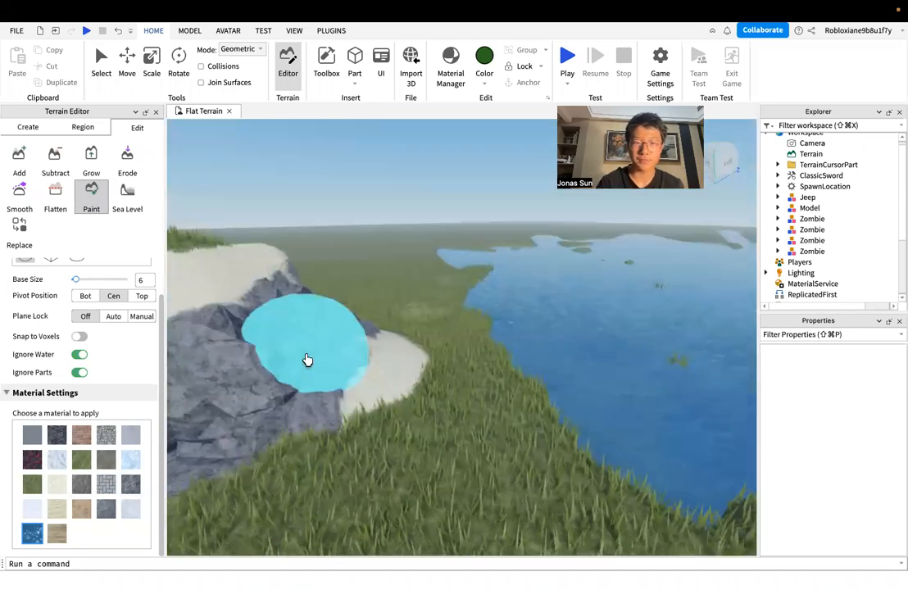
key(ctrl+Left)
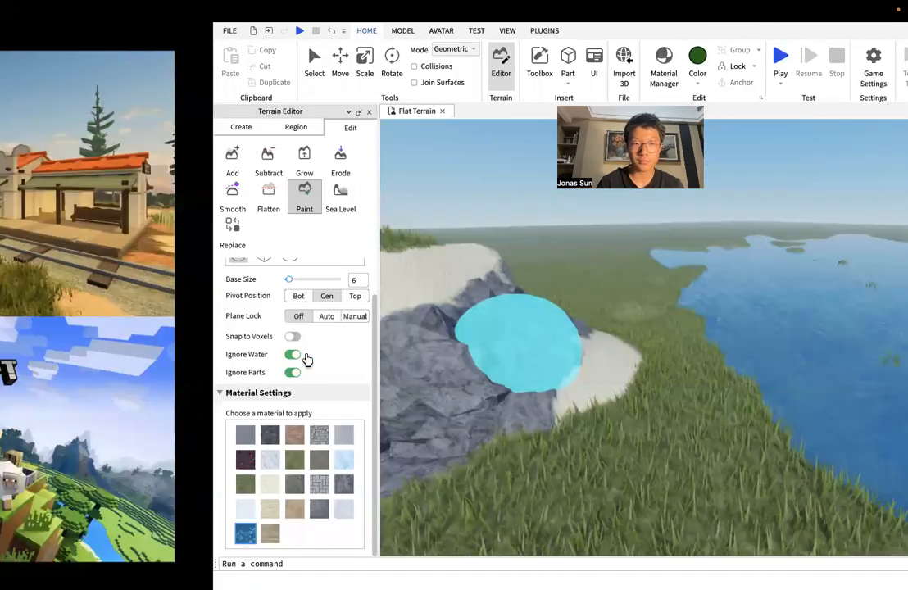
key(Right)
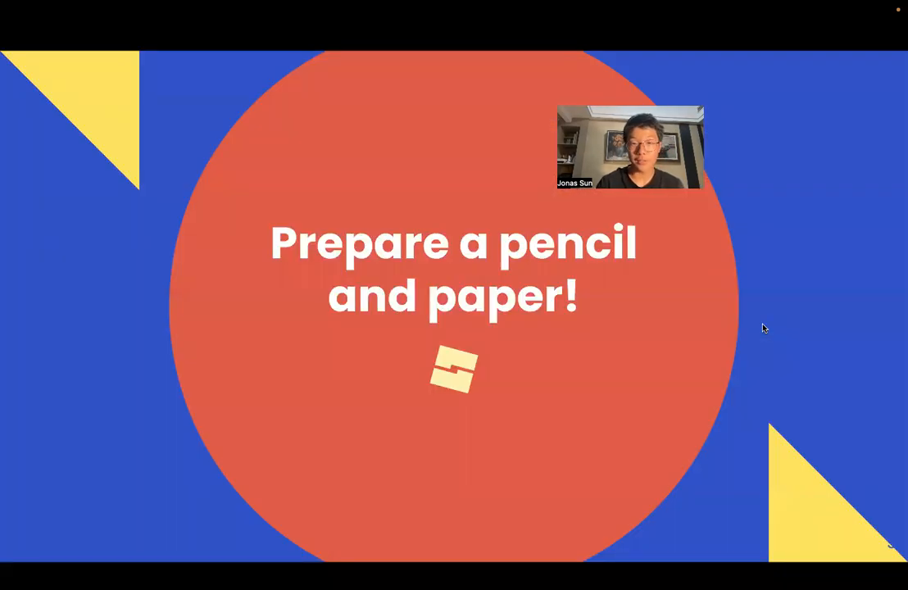
key(Right)
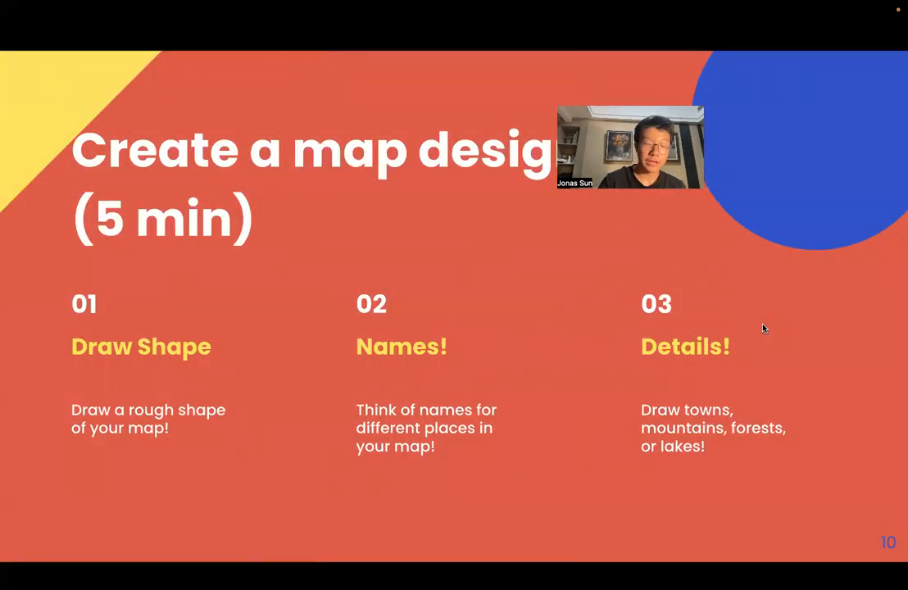